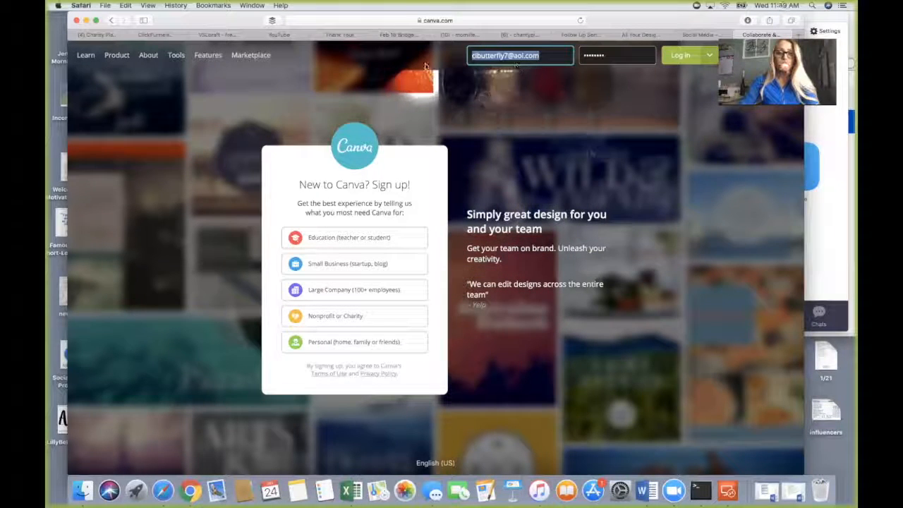
Try to log in to Canva with the saved credentials and with the Facebook option.
click(684, 56)
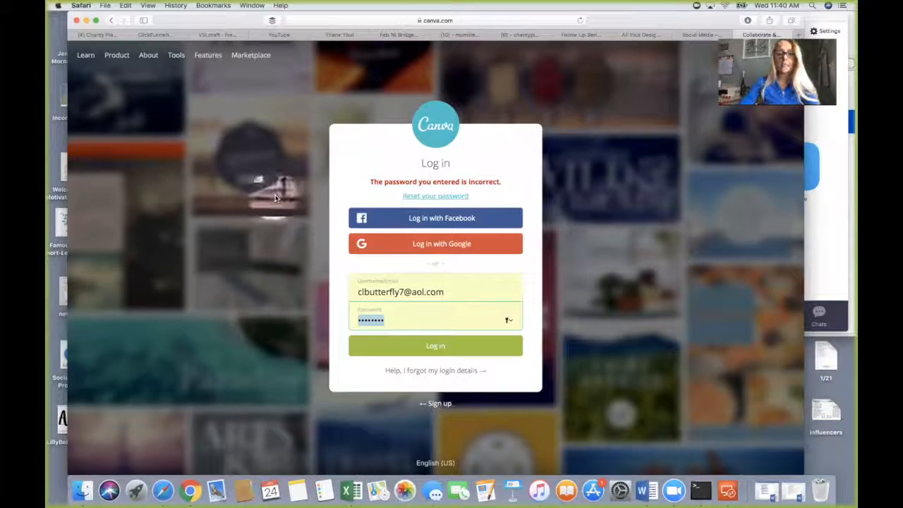
click(397, 219)
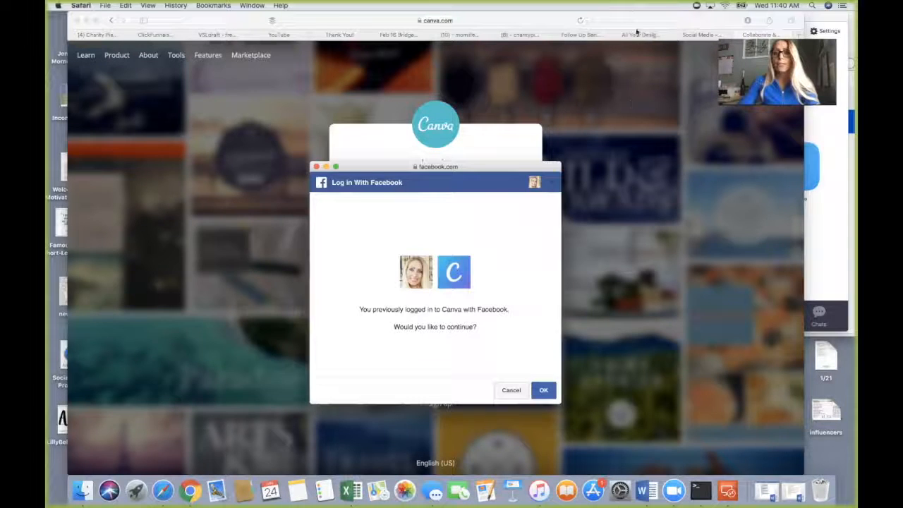
drag(636, 22, 535, 56)
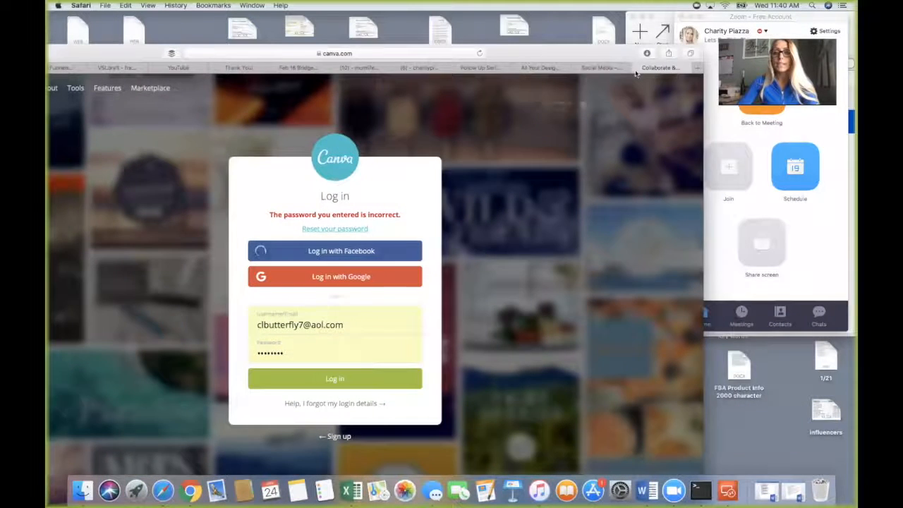
Switch to the open Canva page with all designs and reposition the browser window to show the full page.
click(600, 68)
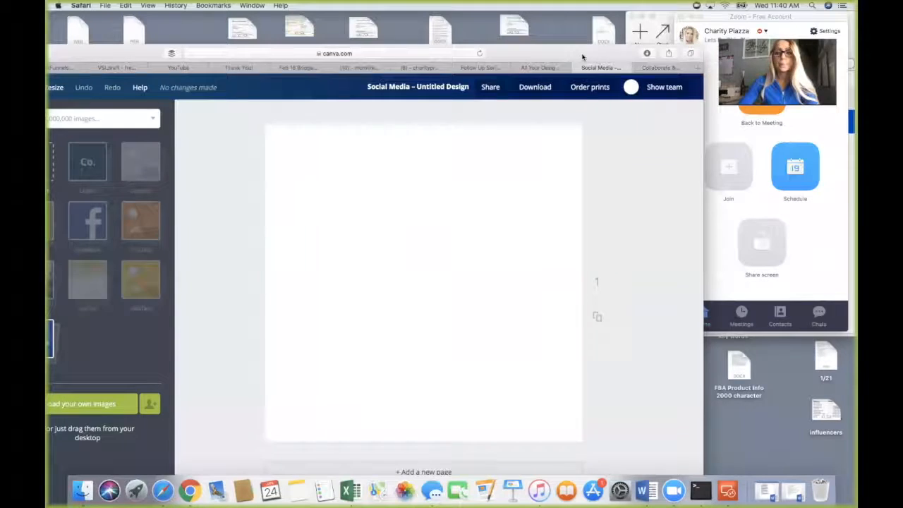
click(562, 67)
drag(540, 56, 639, 38)
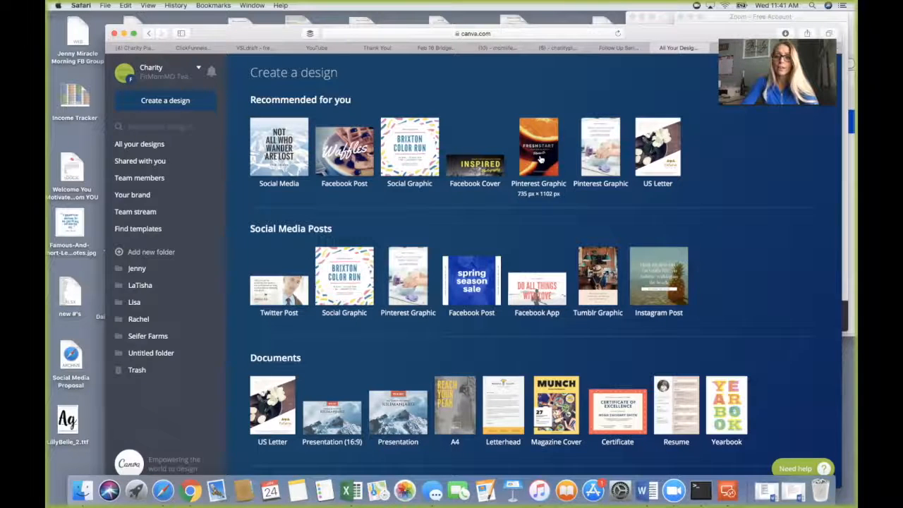
Browse the design types down to Marketing Materials and start a new Logo design.
scroll(542, 162, down, 3)
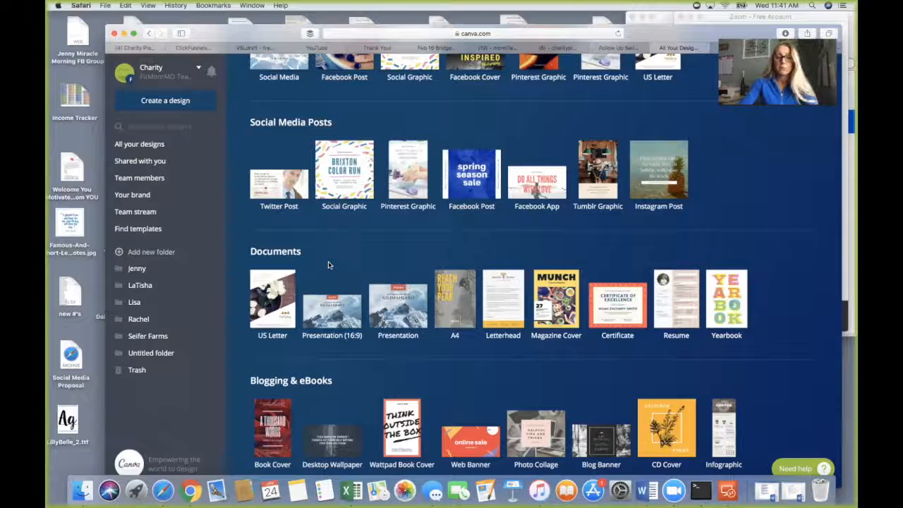
scroll(327, 264, down, 3)
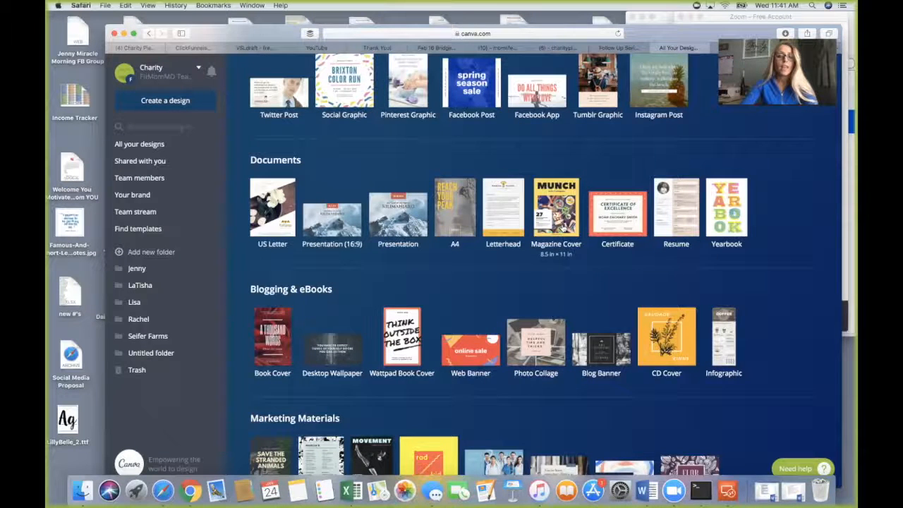
scroll(562, 227, down, 2)
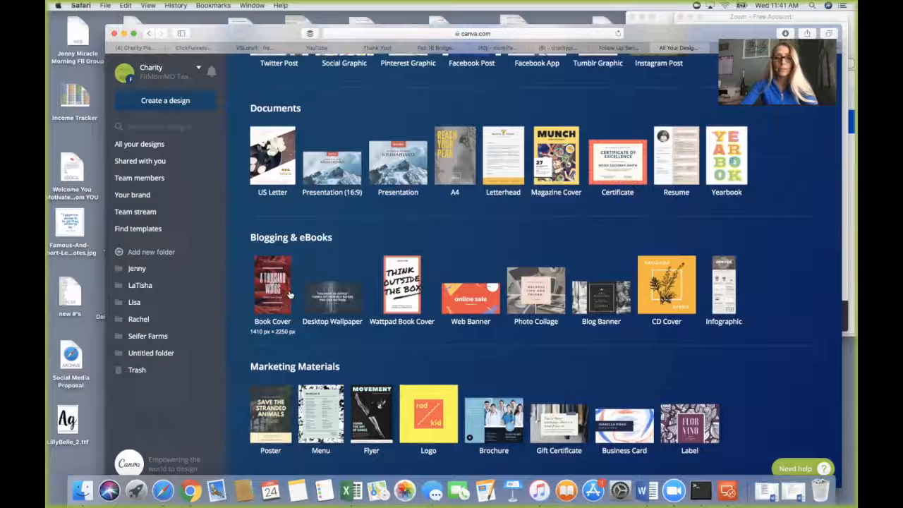
scroll(289, 295, down, 5)
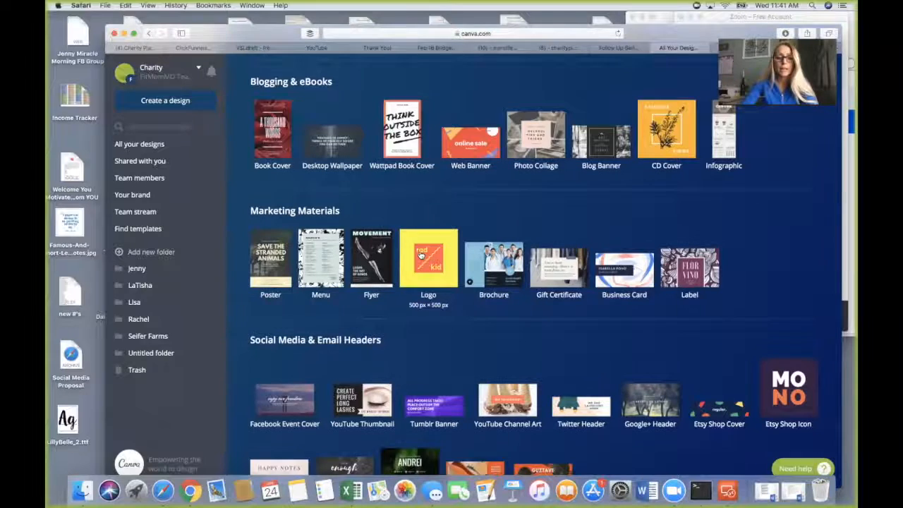
scroll(420, 254, down, 3)
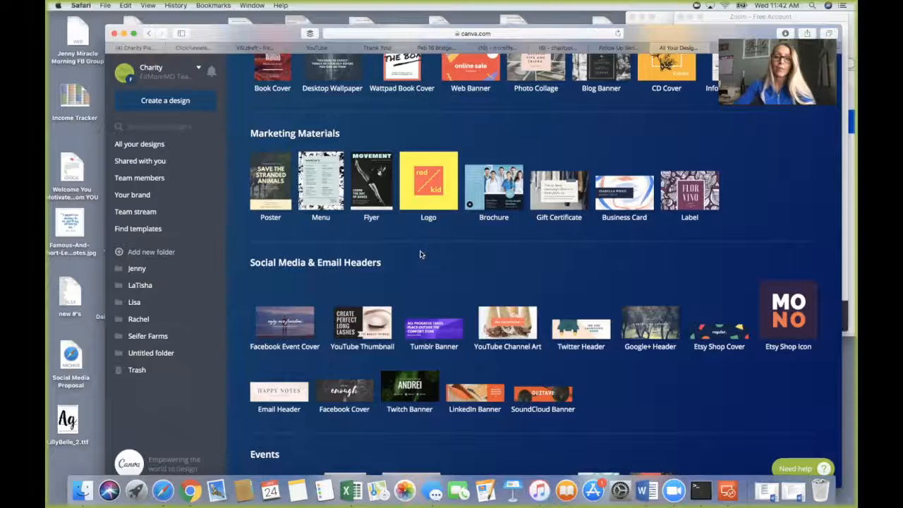
click(427, 193)
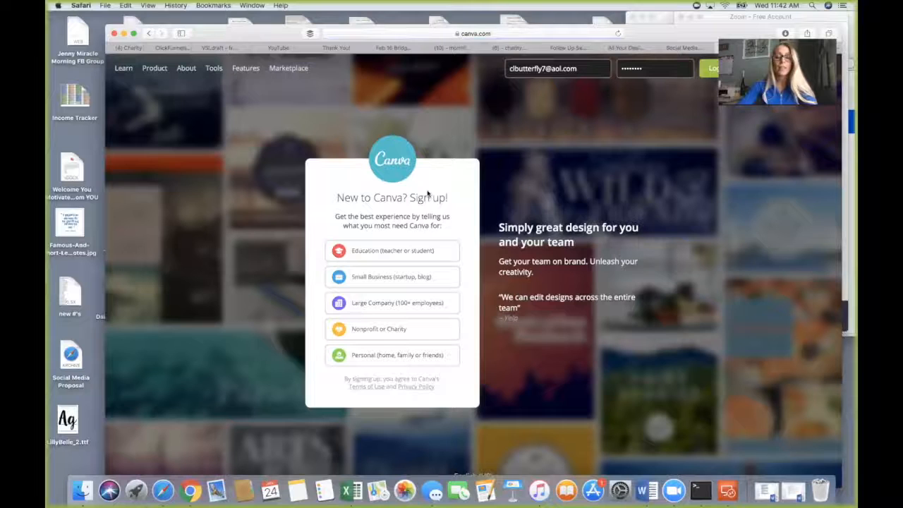
Log in to Canva with the linked Facebook account and confirm continuing to the new logo design.
click(710, 69)
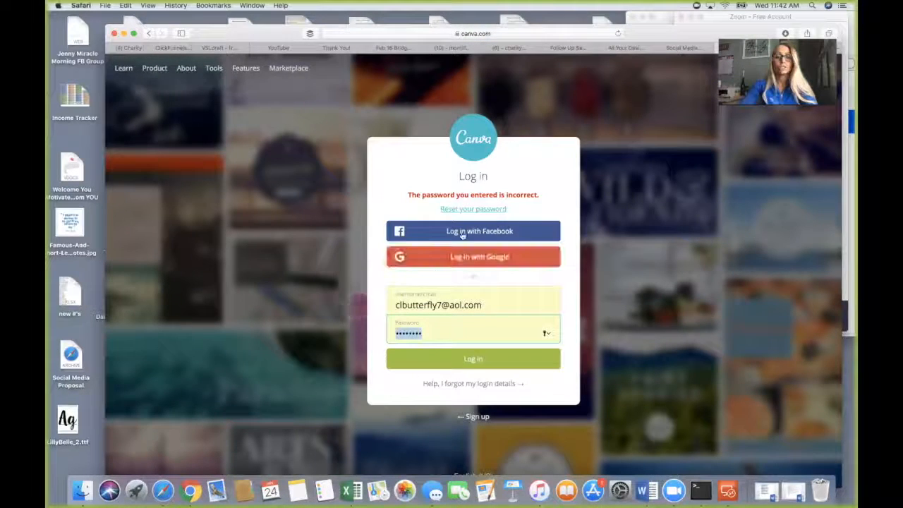
click(463, 230)
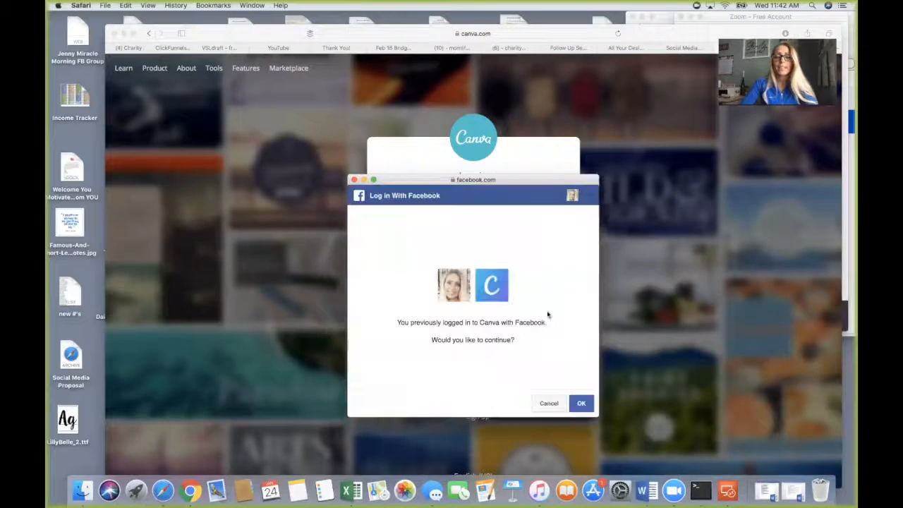
click(582, 404)
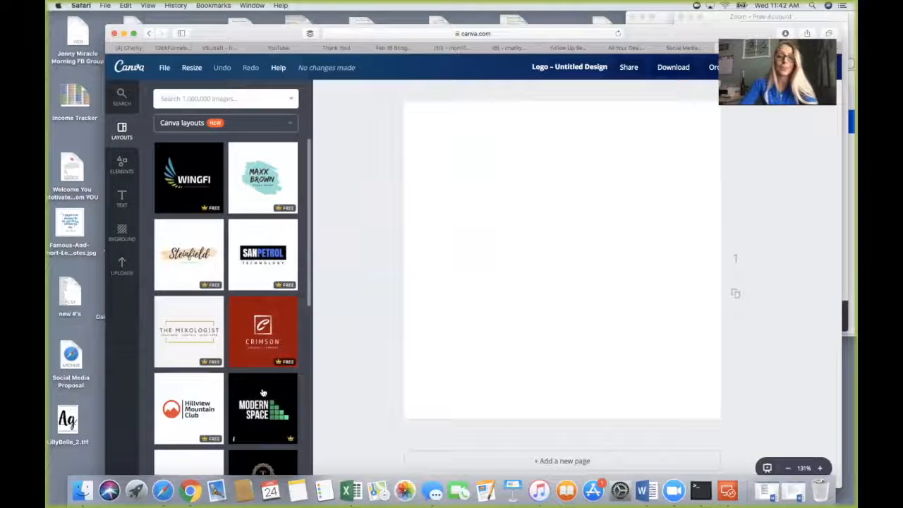
Apply the teal brush-stroke logo layout and replace its "MURAL ARTIST" subtitle with "WEBSITE DESIGN".
click(260, 195)
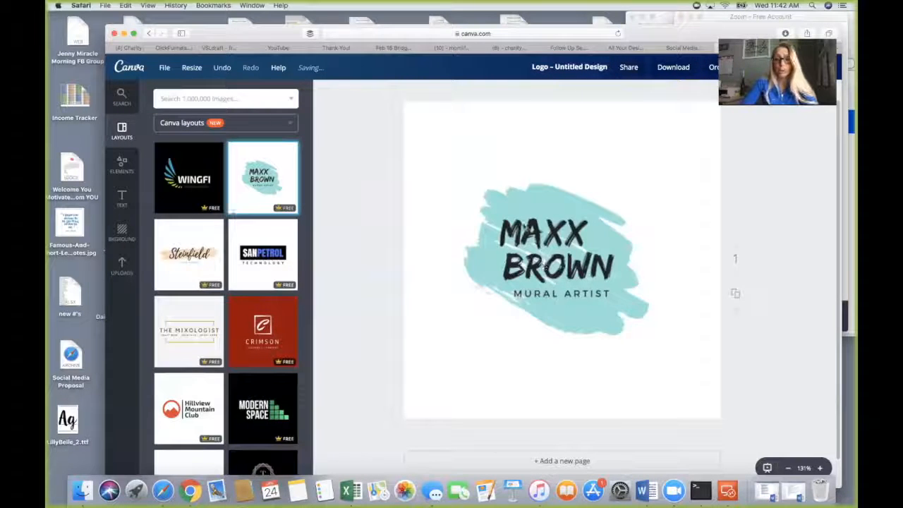
click(561, 298)
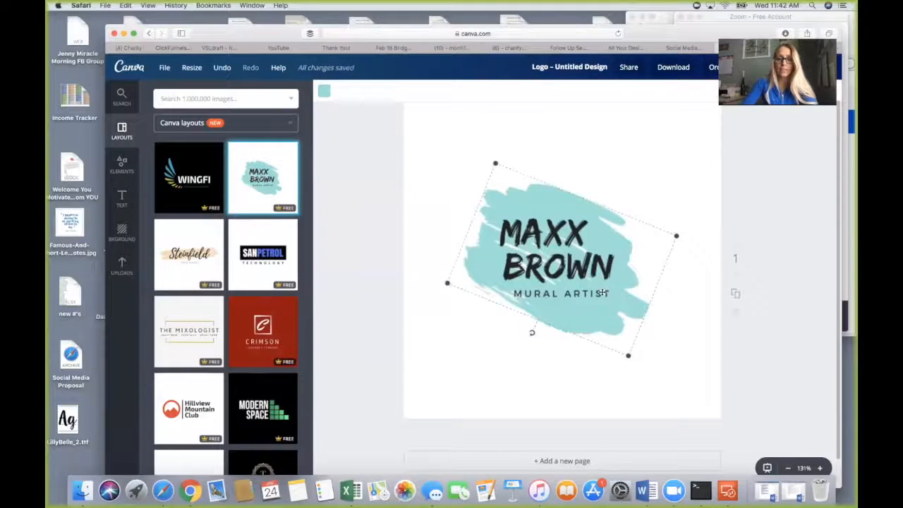
click(608, 293)
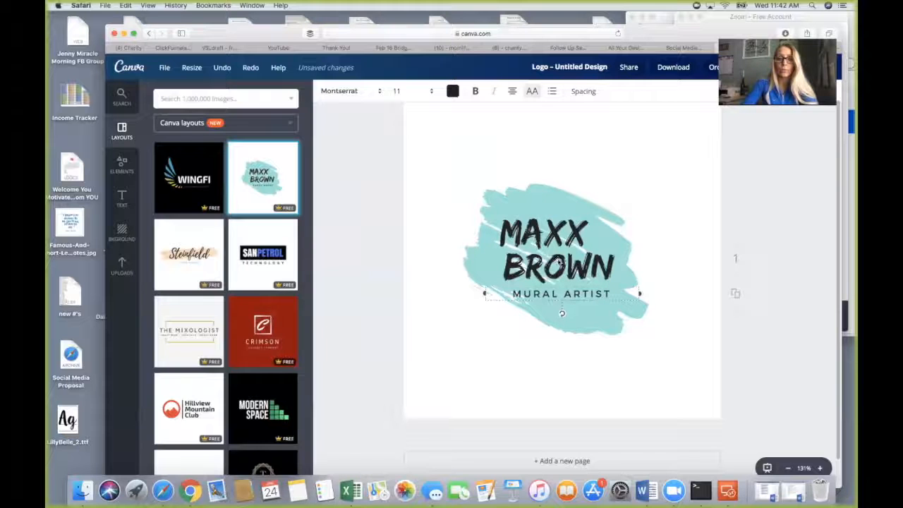
click(558, 261)
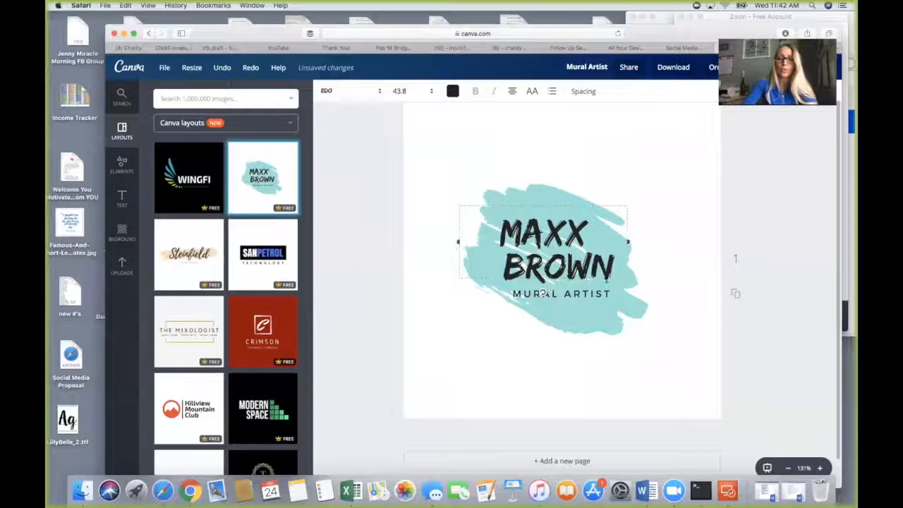
click(615, 292)
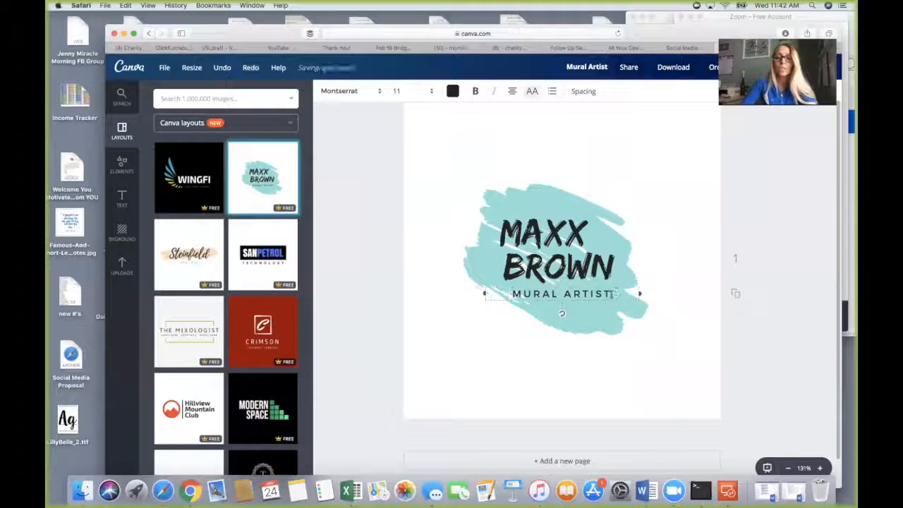
drag(616, 292, 510, 295)
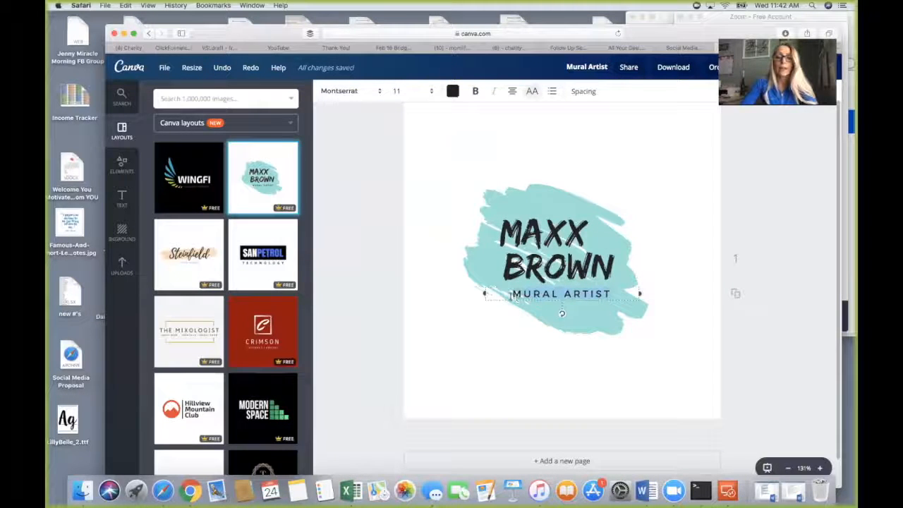
text(WE)
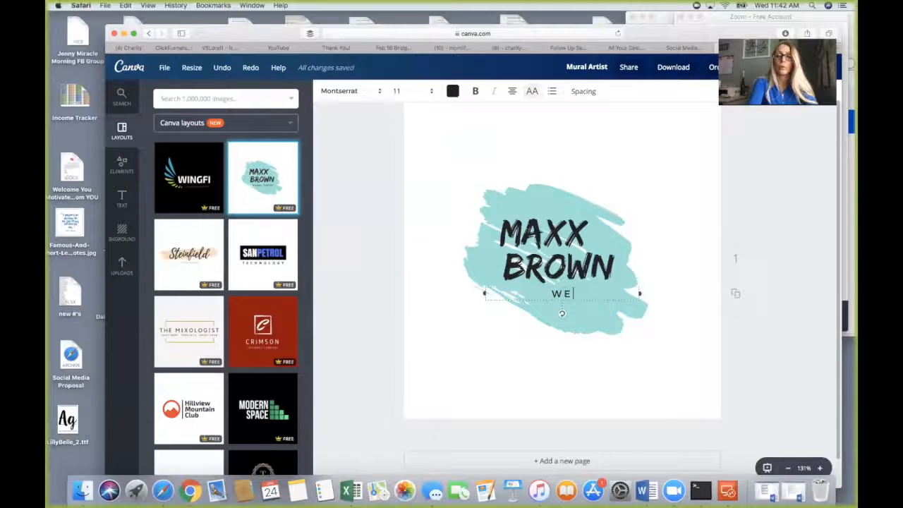
text(BSITE DESIGN)
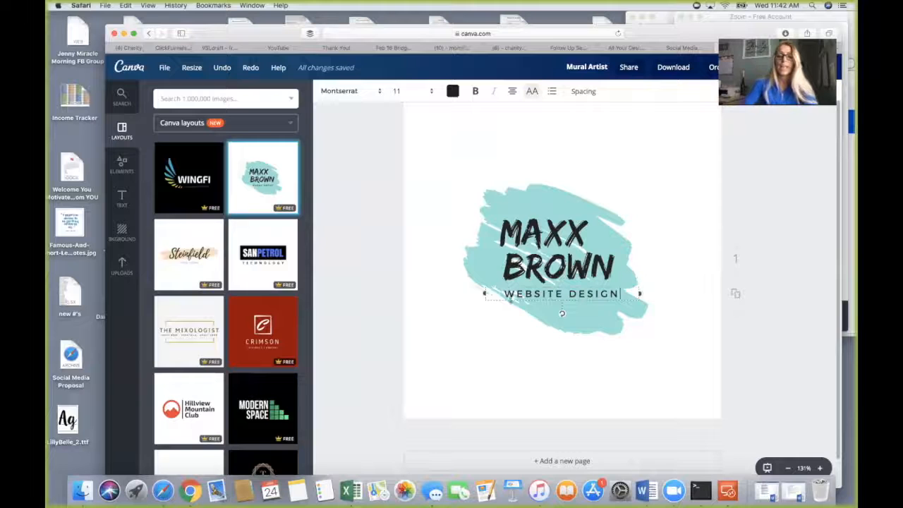
click(658, 374)
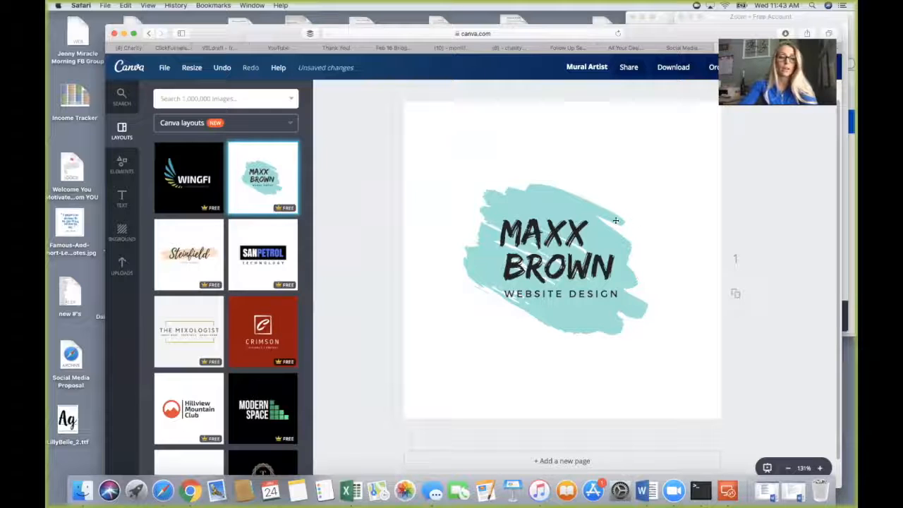
Look through the available Canva logo layouts for alternative styles.
scroll(194, 219, down, 5)
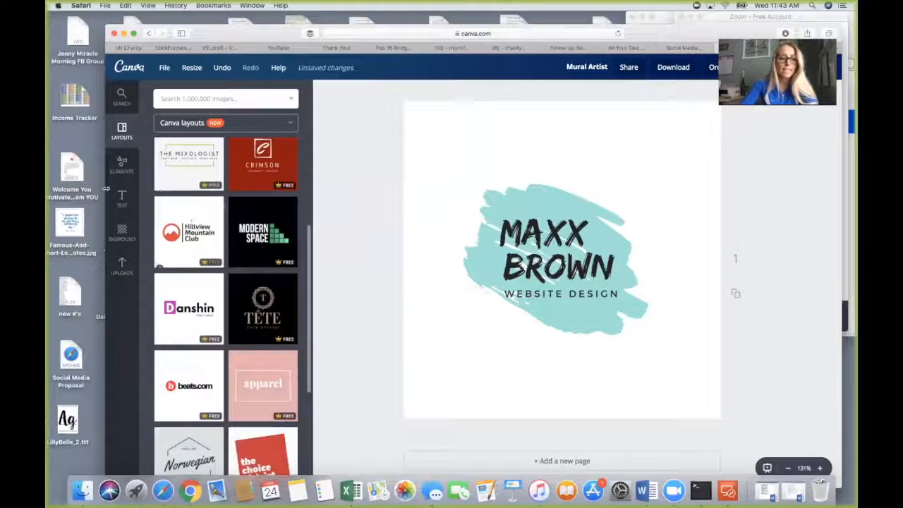
scroll(247, 233, down, 4)
scroll(243, 274, down, 5)
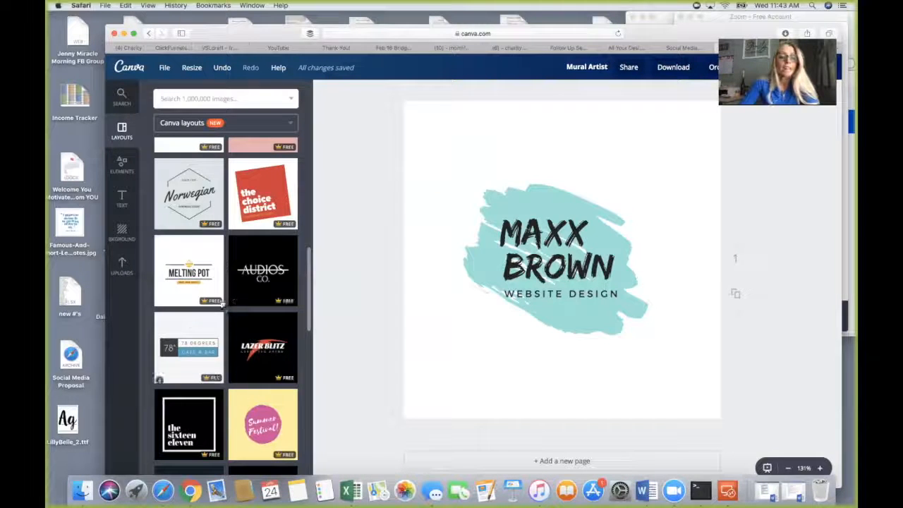
scroll(221, 301, down, 3)
scroll(220, 301, down, 3)
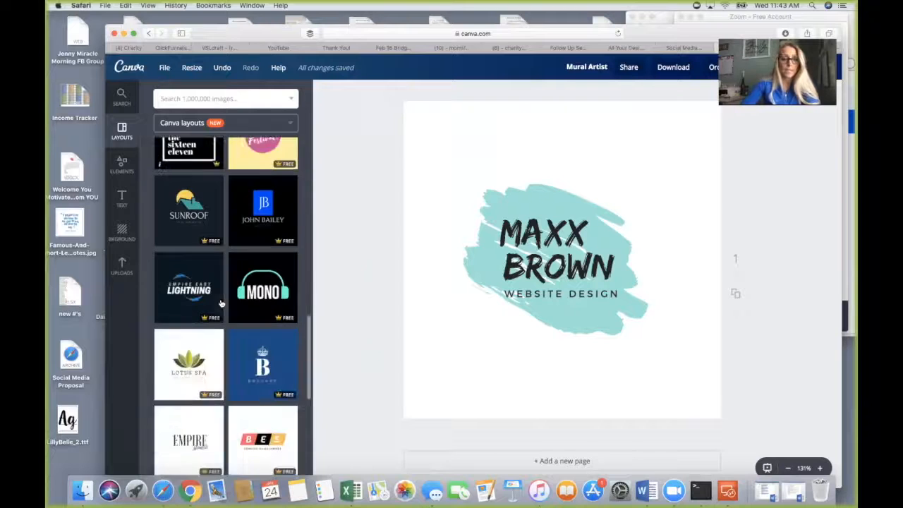
scroll(220, 304, down, 2)
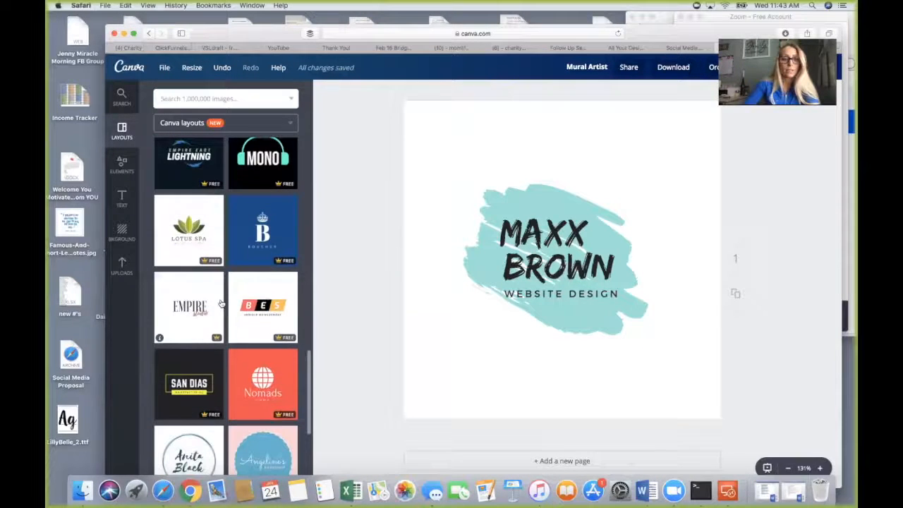
scroll(221, 304, down, 3)
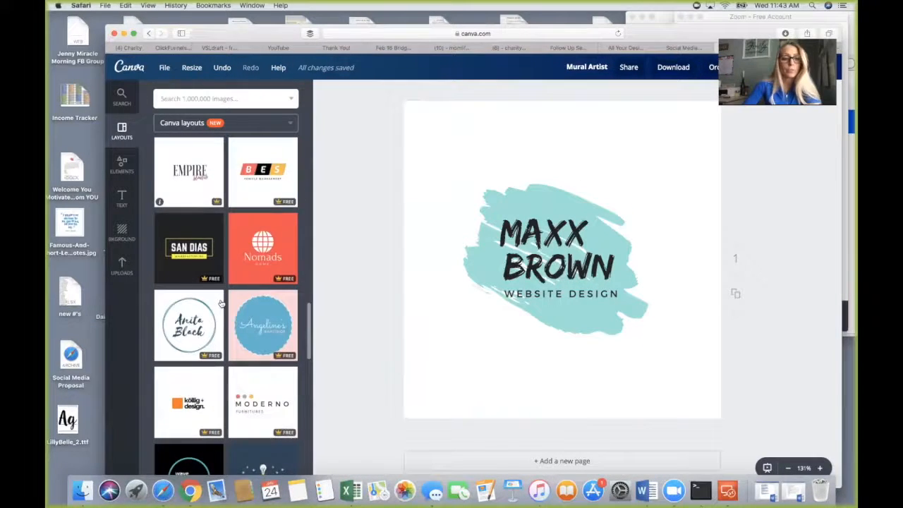
scroll(221, 304, down, 3)
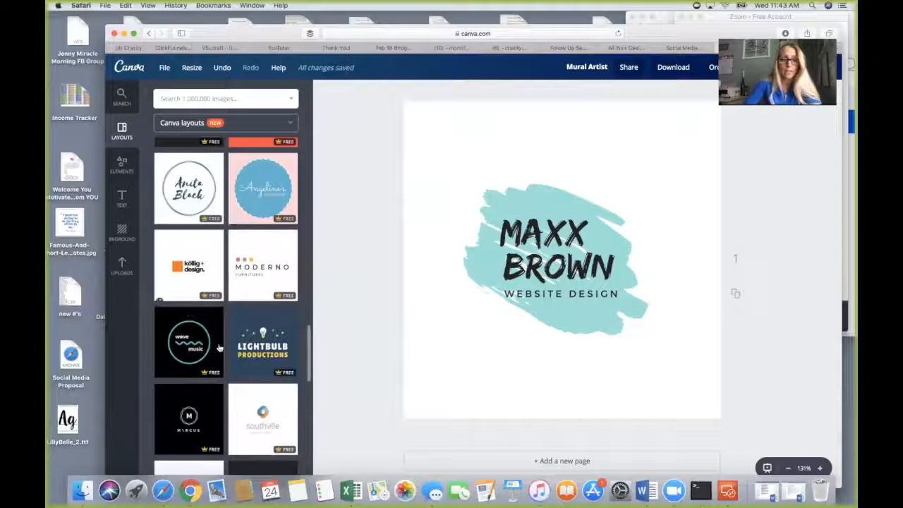
scroll(214, 350, down, 5)
scroll(214, 351, down, 3)
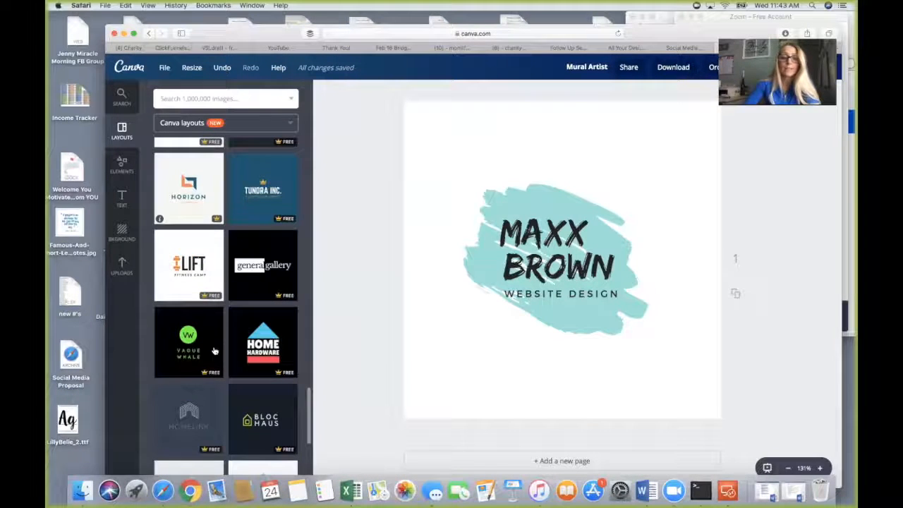
Try blue, several grays, white, two greens and yellow from the default palette on the brush stroke behind the text.
click(478, 228)
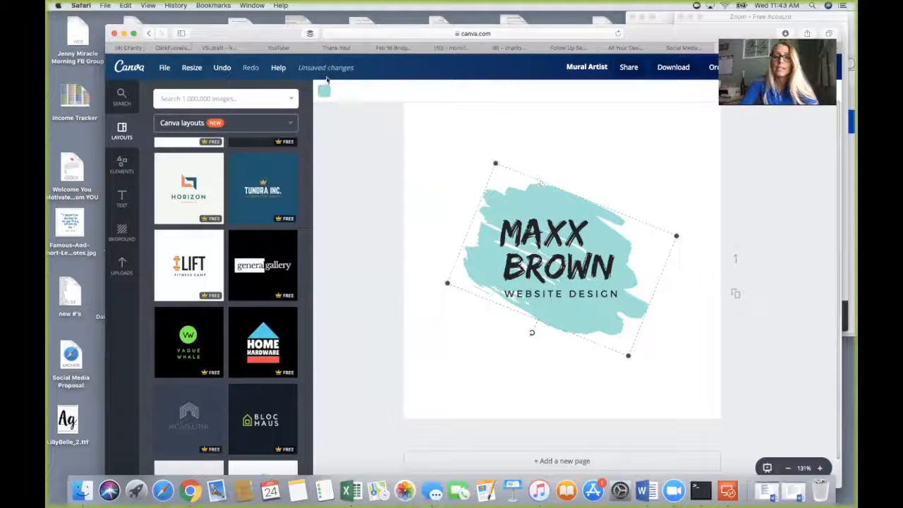
click(585, 256)
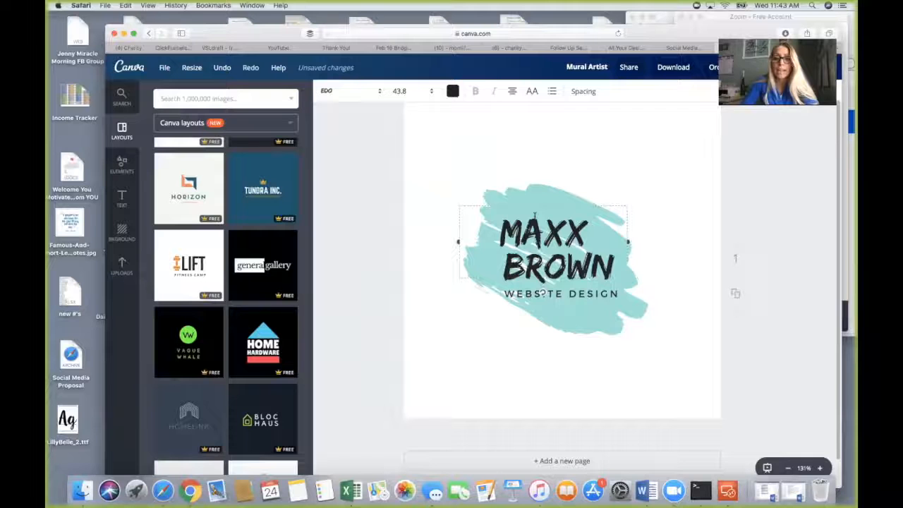
click(576, 331)
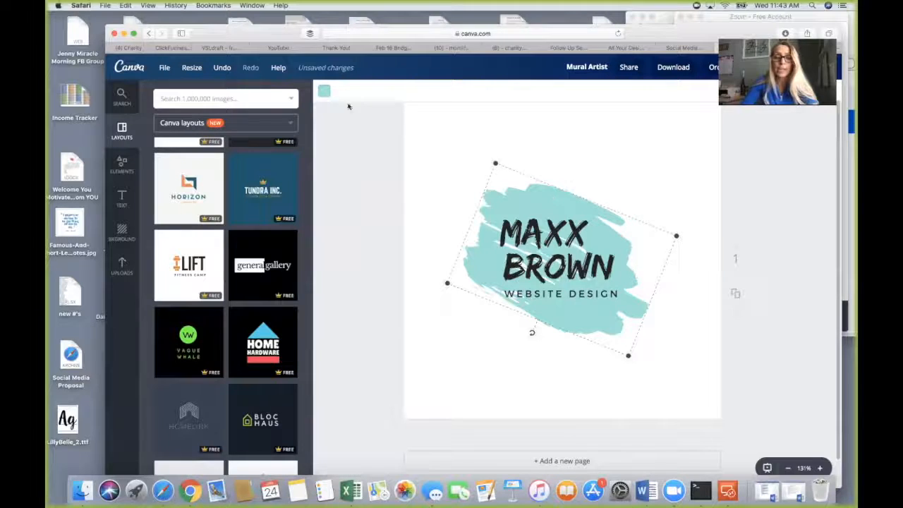
click(325, 91)
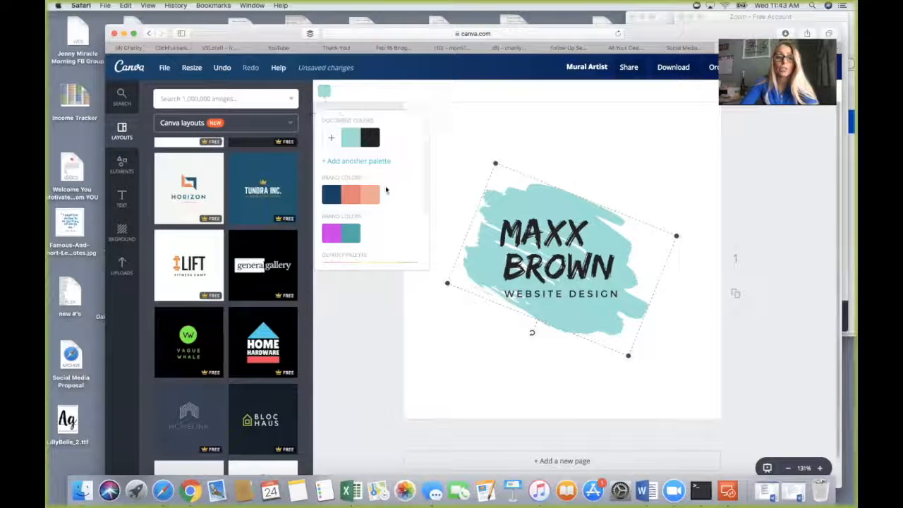
scroll(384, 190, down, 2)
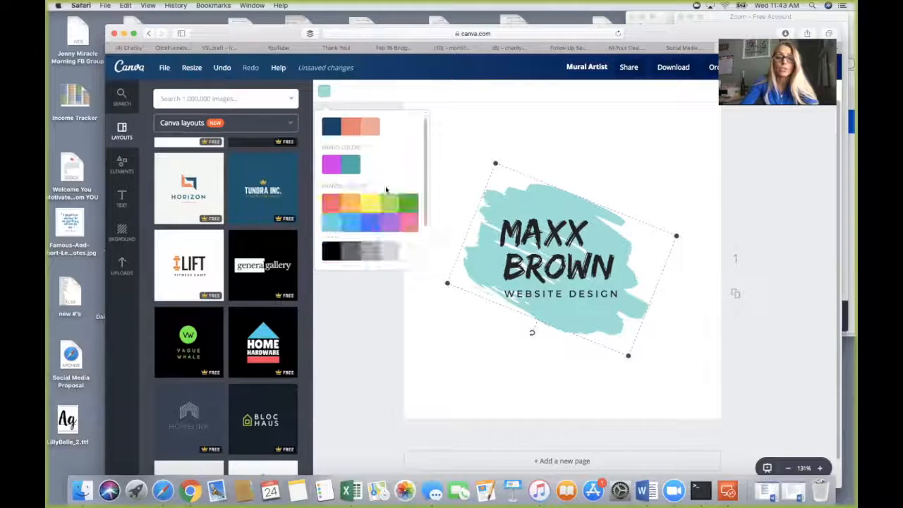
click(368, 227)
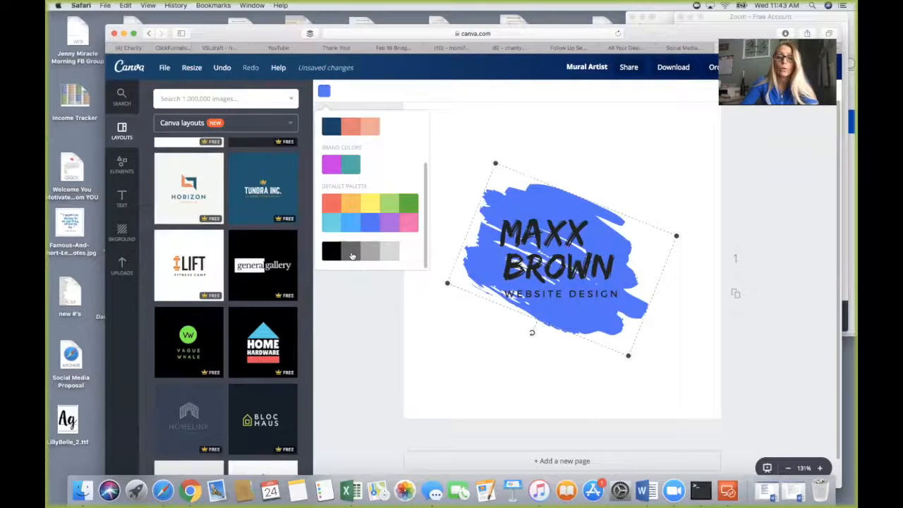
click(352, 255)
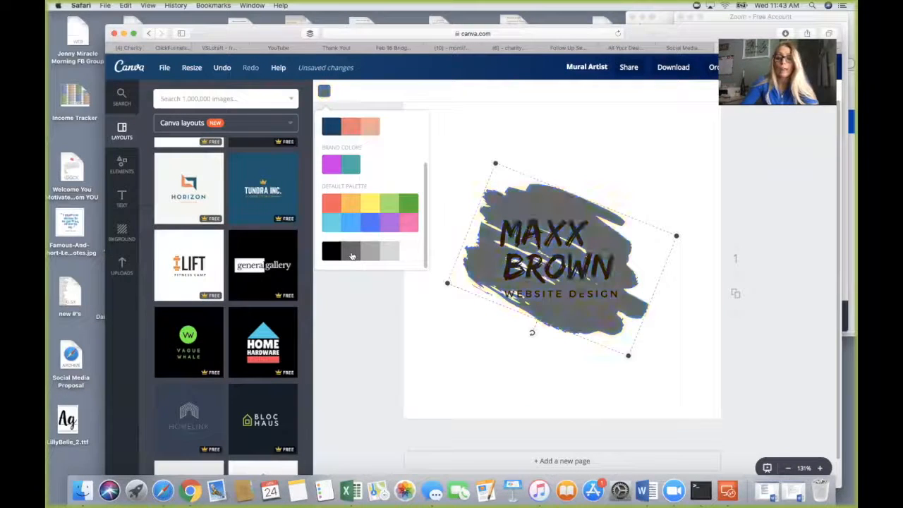
click(411, 255)
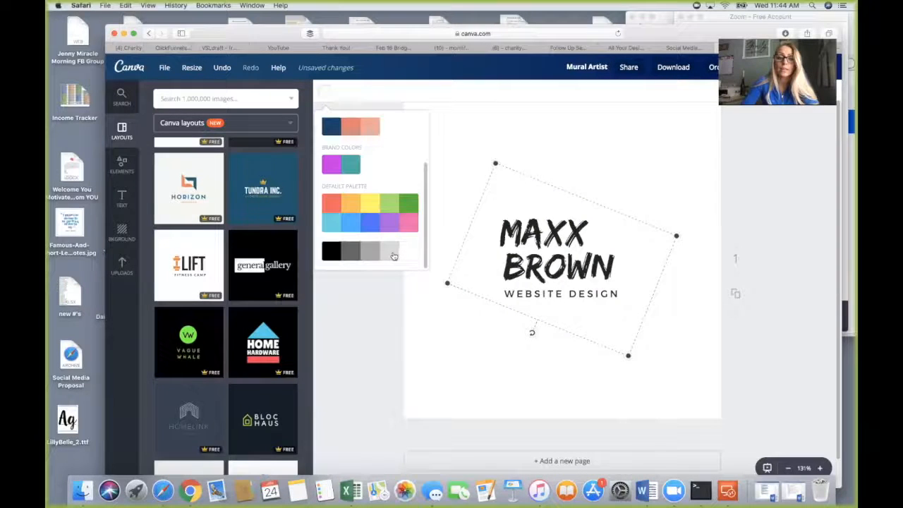
click(394, 255)
click(369, 256)
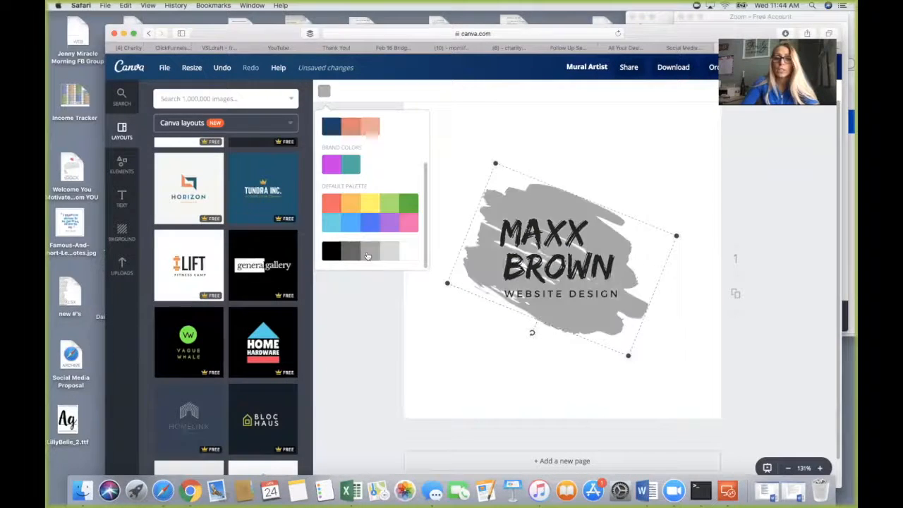
click(373, 221)
click(389, 203)
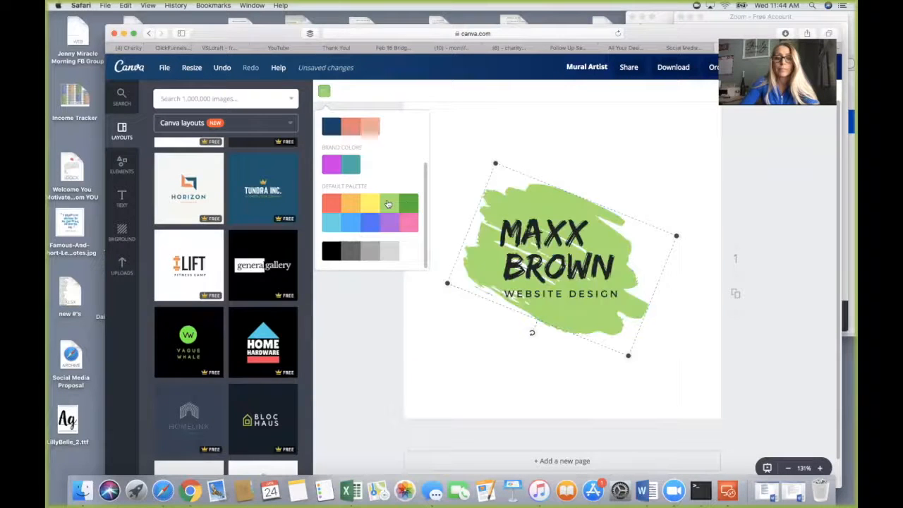
click(407, 203)
click(367, 204)
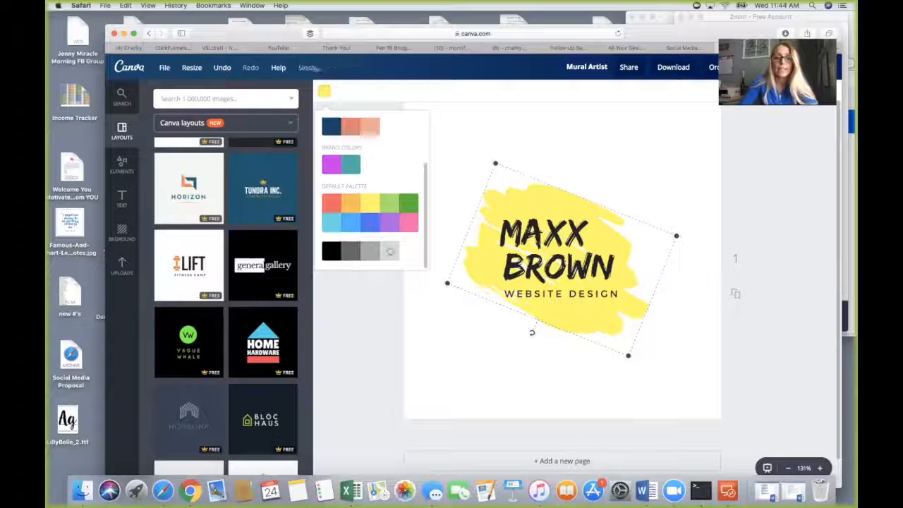
Recolor the brush stroke light gray from the default palette and deselect it.
click(386, 250)
click(475, 151)
click(474, 149)
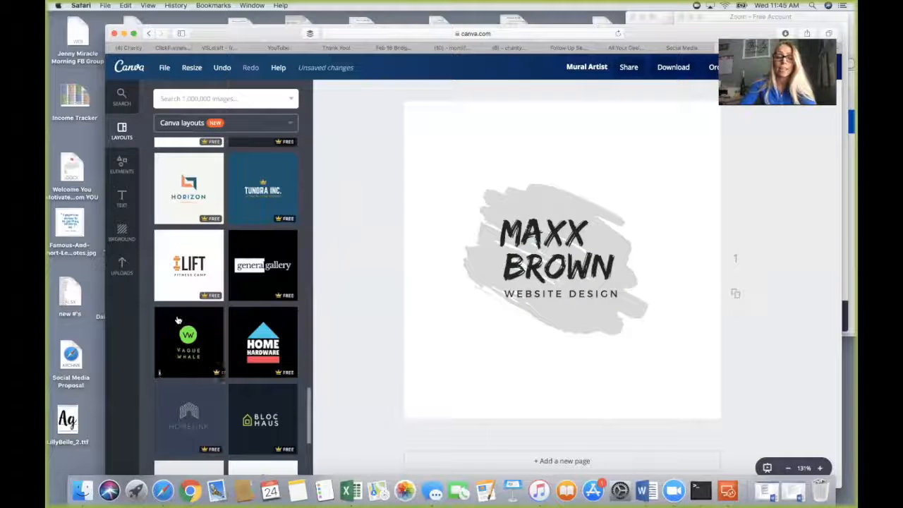
Browse further through the ready-made logo layouts to compare their icons, fonts and color styles.
scroll(177, 319, down, 10)
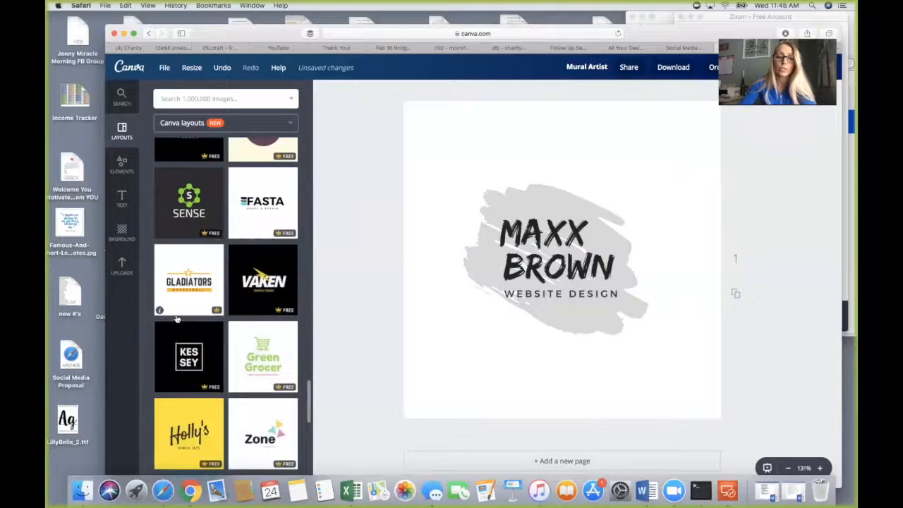
scroll(176, 319, down, 8)
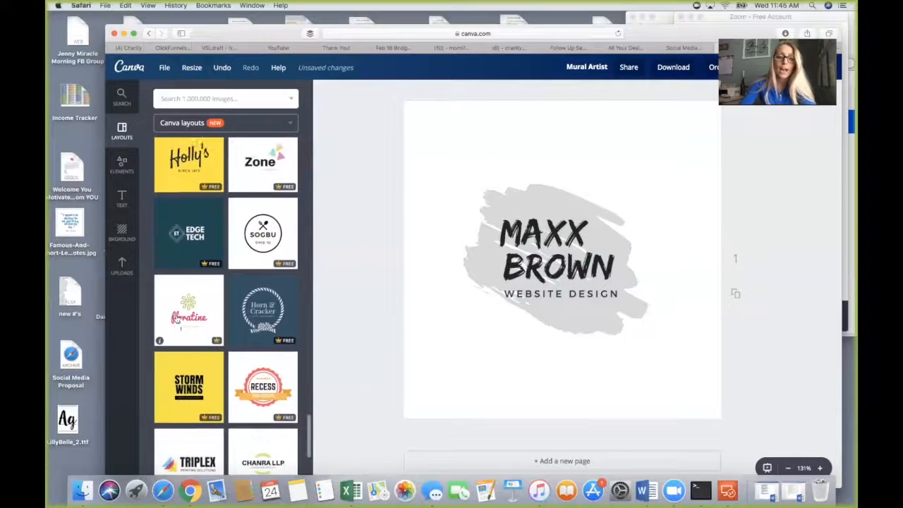
scroll(176, 318, down, 6)
scroll(197, 297, up, 2)
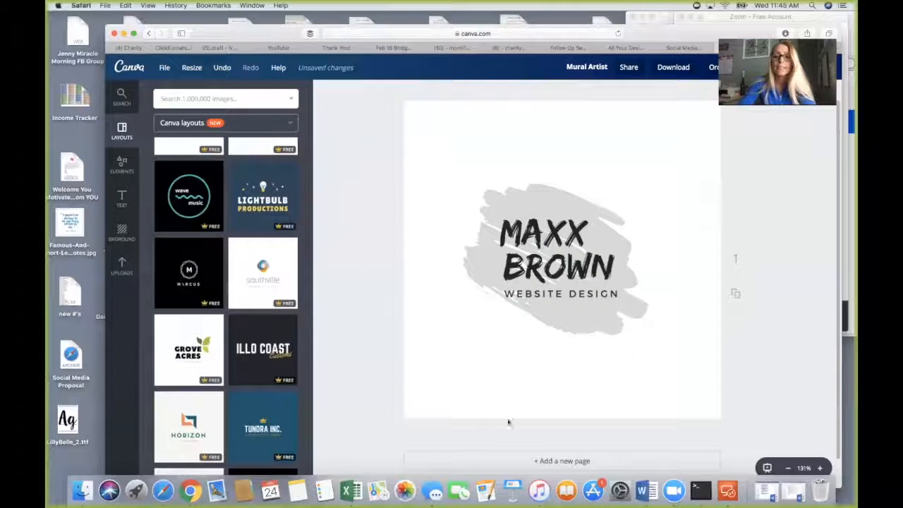
scroll(217, 305, up, 5)
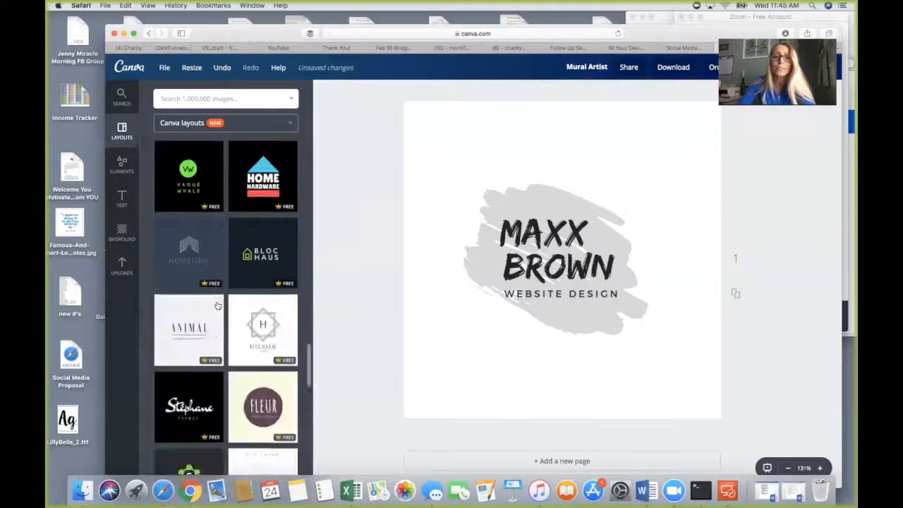
scroll(217, 305, down, 1)
scroll(217, 304, down, 3)
scroll(218, 305, up, 6)
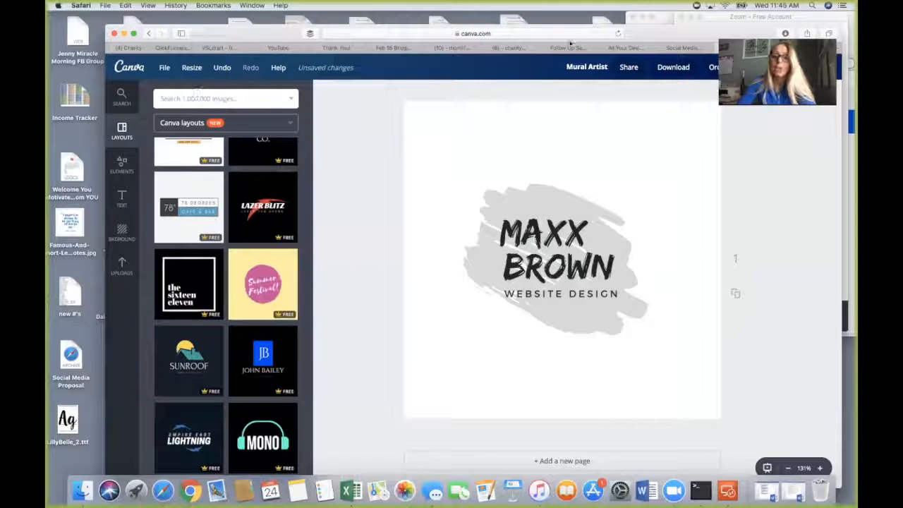
Switch to the blank untitled Social Media design open in another browser tab and reposition the browser window.
drag(661, 33, 585, 62)
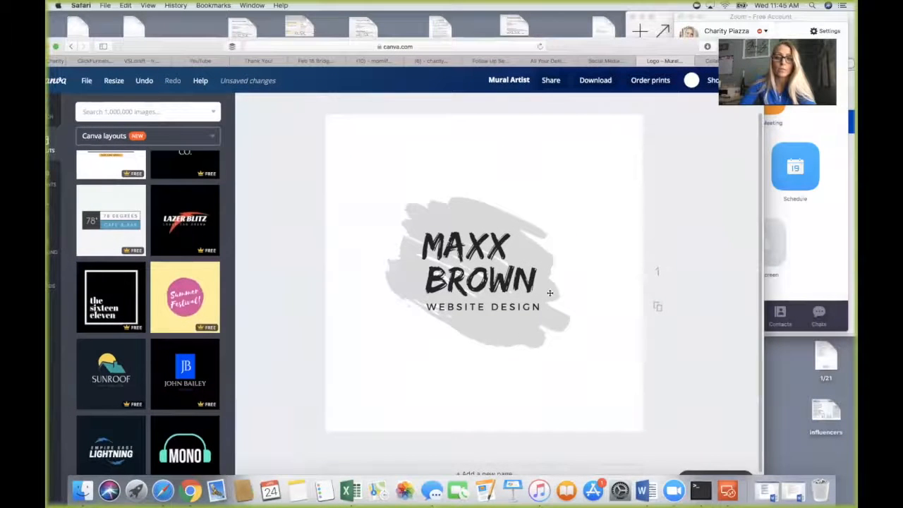
click(639, 62)
click(514, 169)
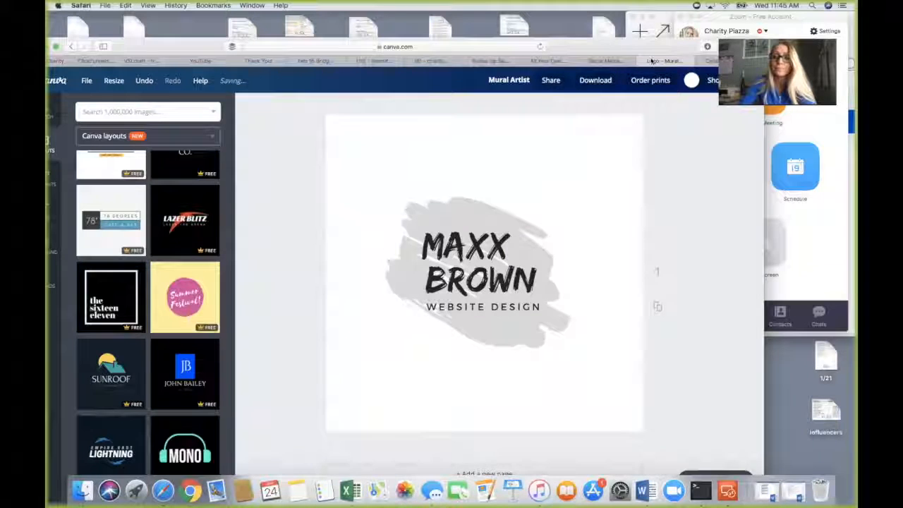
drag(649, 47, 713, 13)
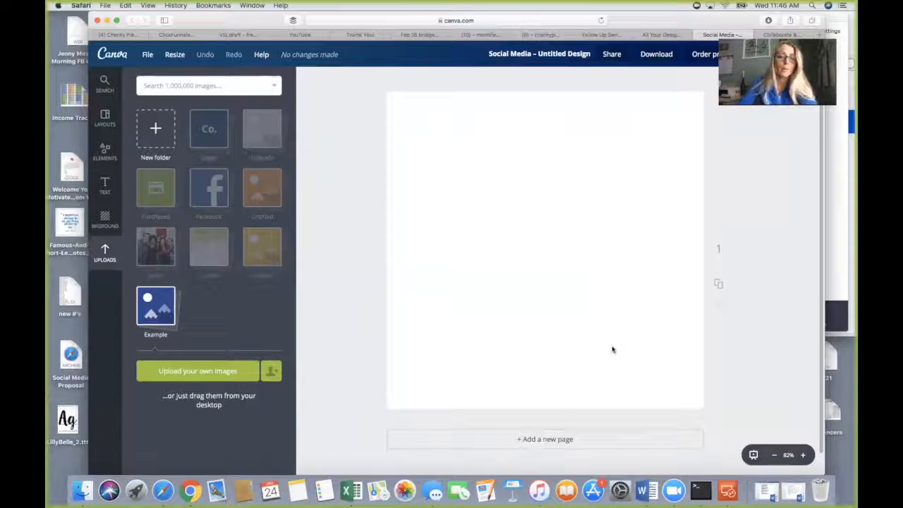
Upload the family photo on the waterfront boardwalk from the Photos library's Moments and add it to the blank page.
click(222, 379)
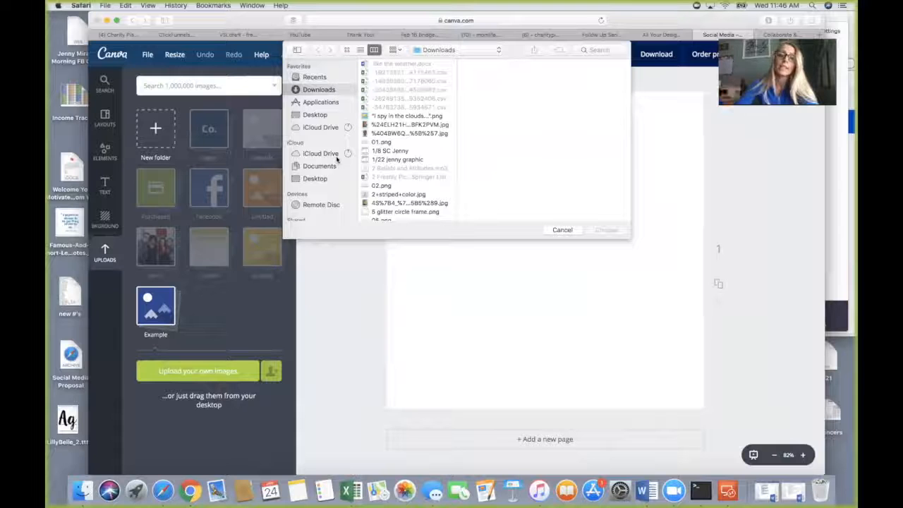
scroll(318, 158, down, 5)
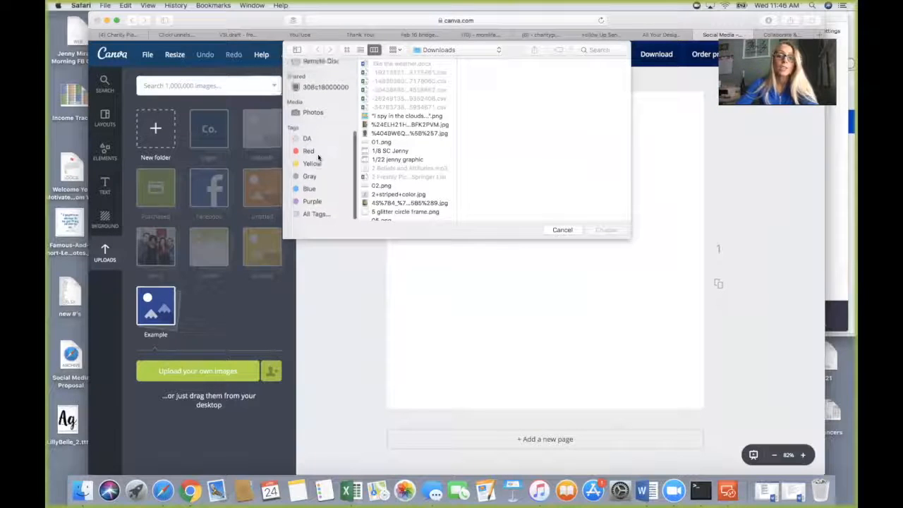
click(312, 115)
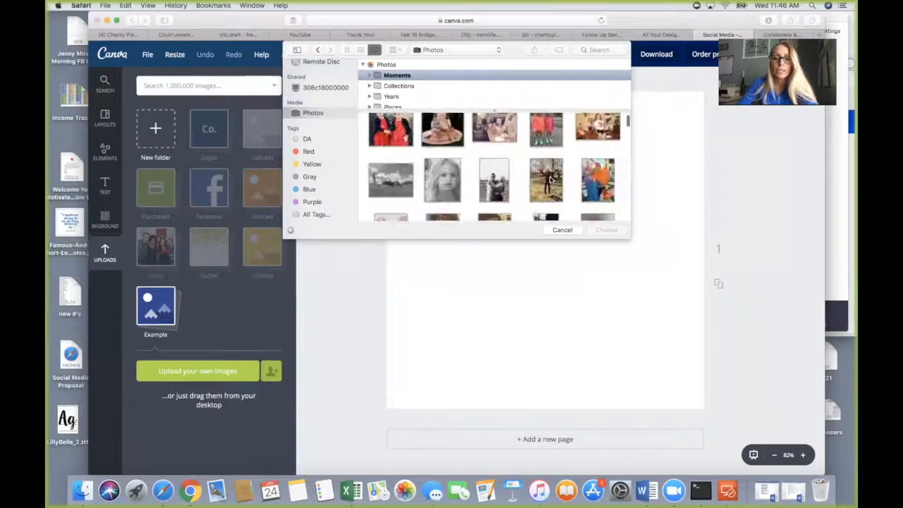
scroll(551, 181, down, 5)
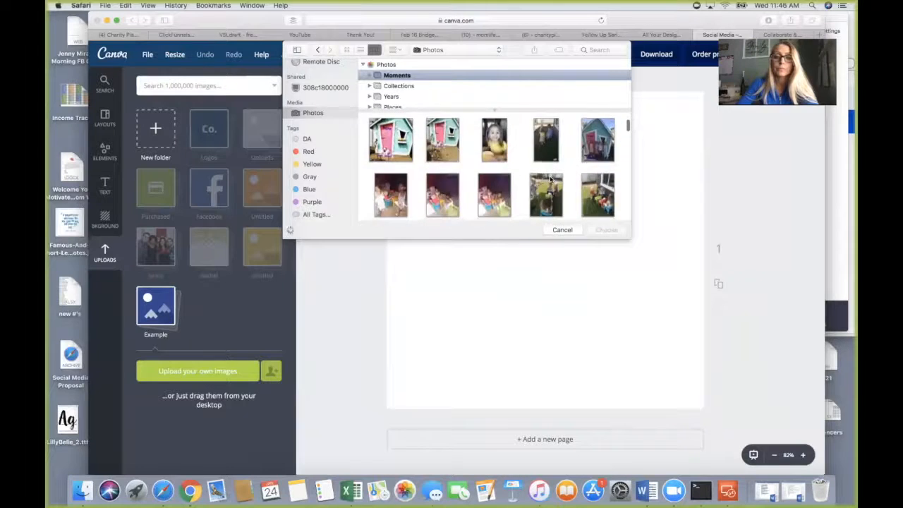
scroll(550, 180, down, 5)
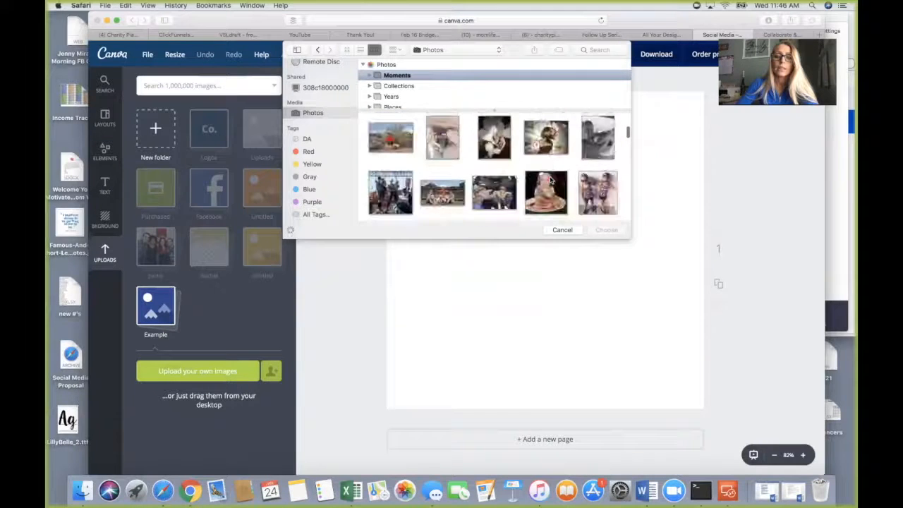
scroll(550, 179, down, 3)
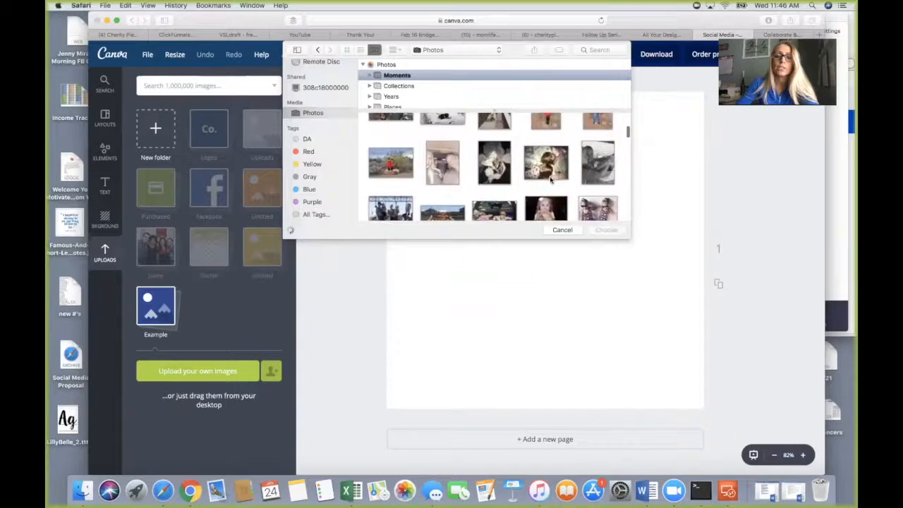
scroll(550, 179, up, 3)
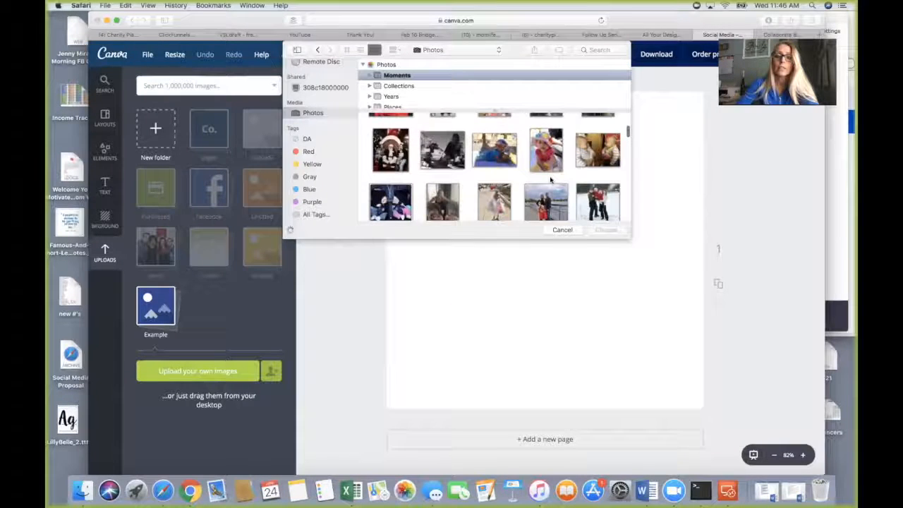
scroll(550, 179, up, 5)
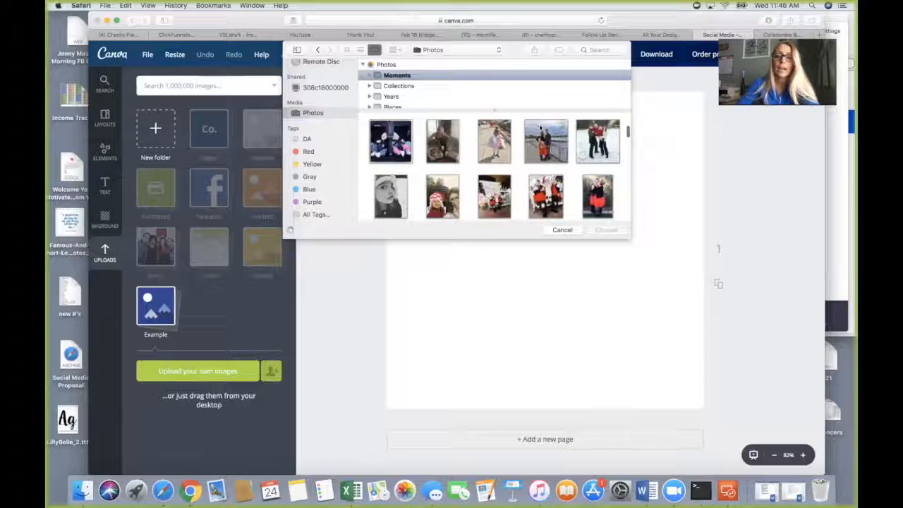
click(543, 136)
click(605, 232)
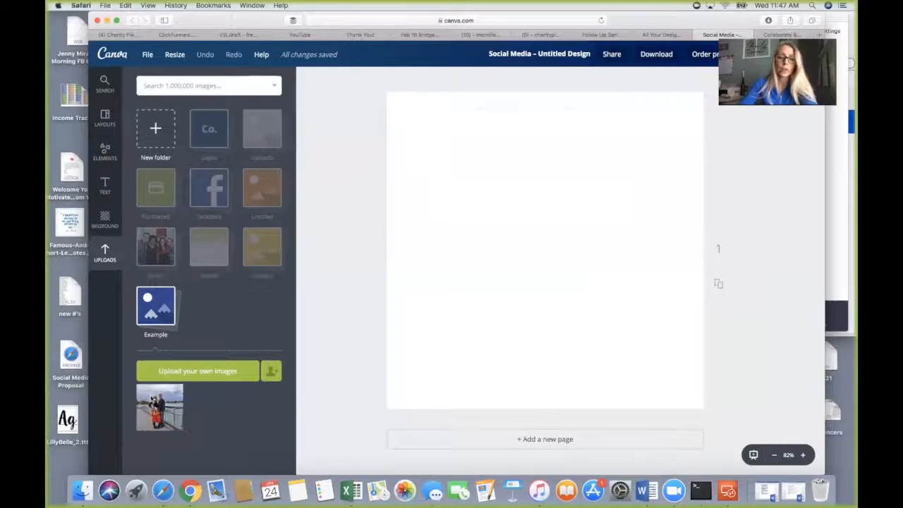
click(150, 398)
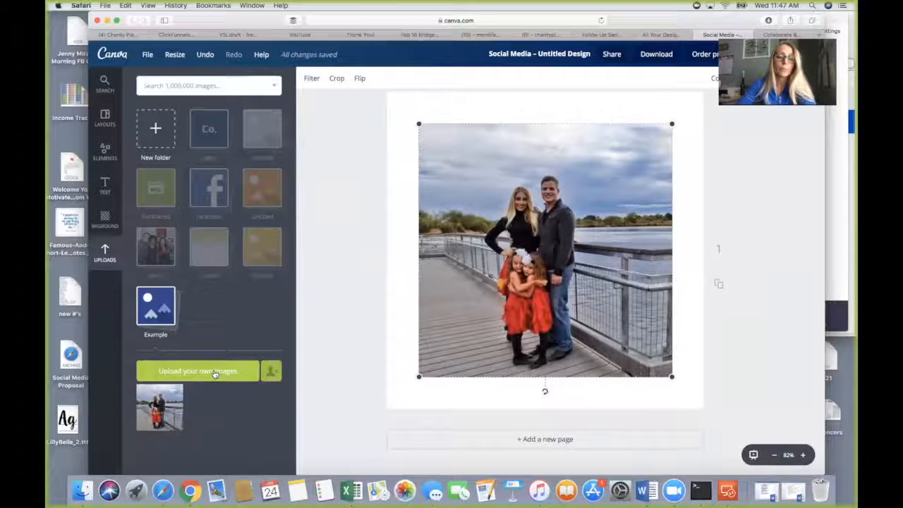
click(215, 372)
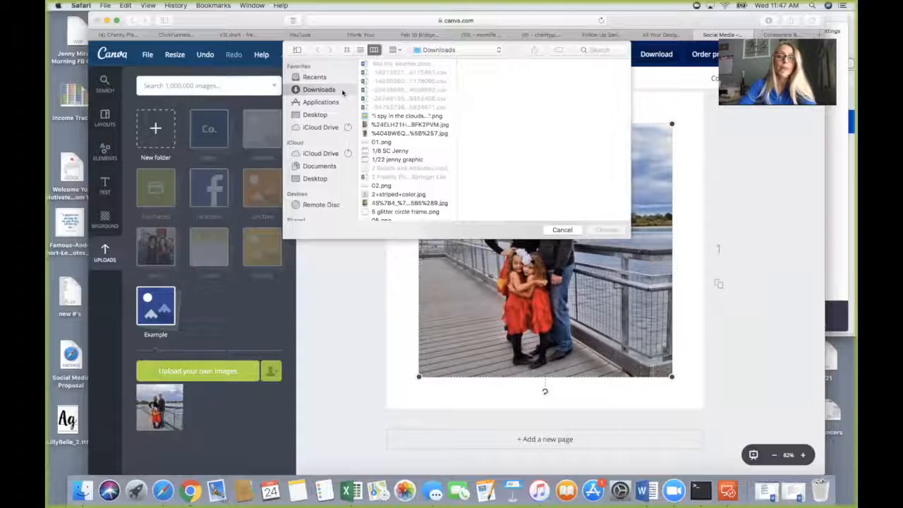
scroll(303, 140, down, 5)
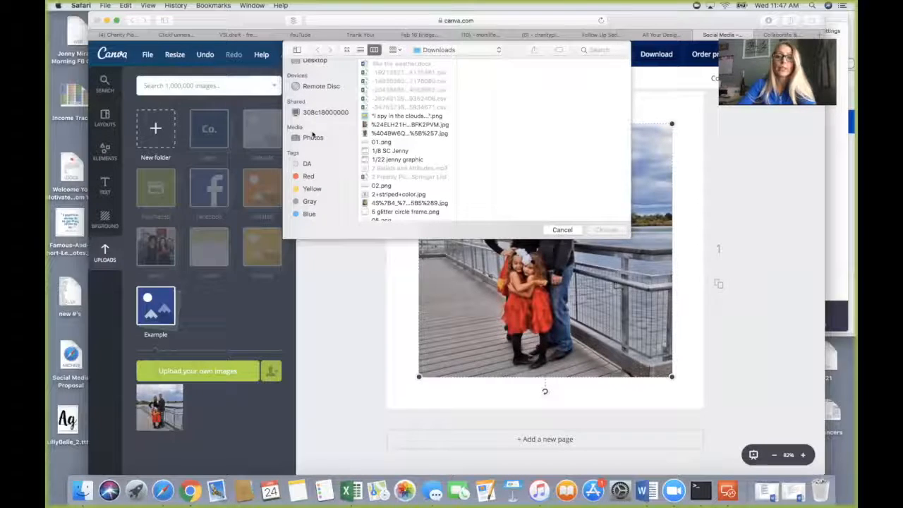
click(306, 138)
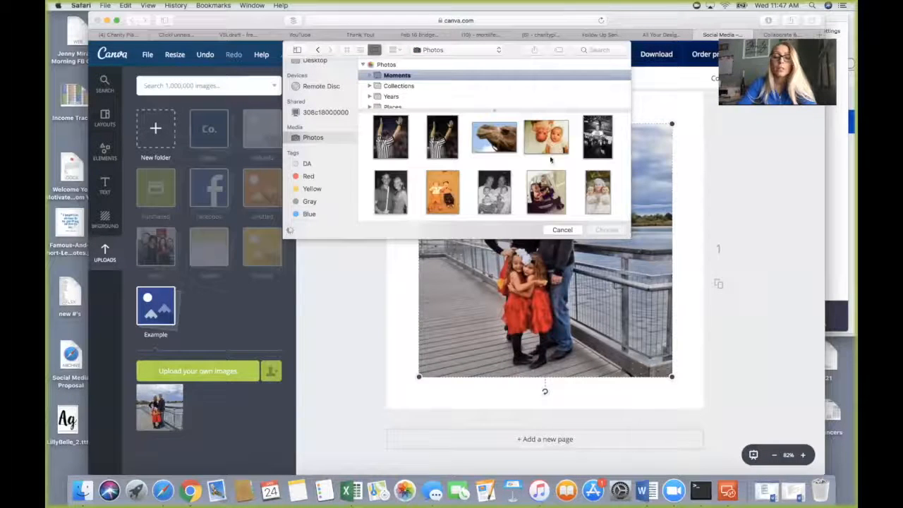
click(568, 230)
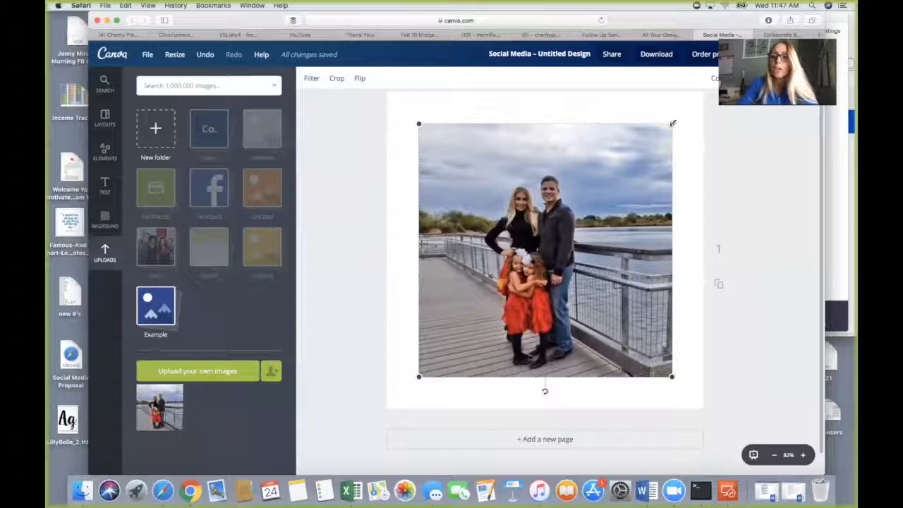
Enlarge the family photo until it fills the whole square page, and deselect it.
drag(674, 118, 705, 89)
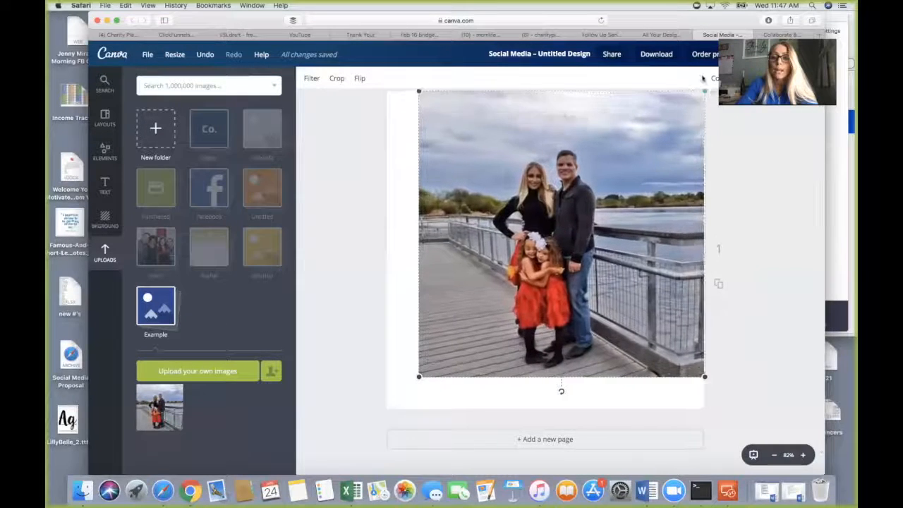
drag(419, 372, 395, 441)
click(335, 319)
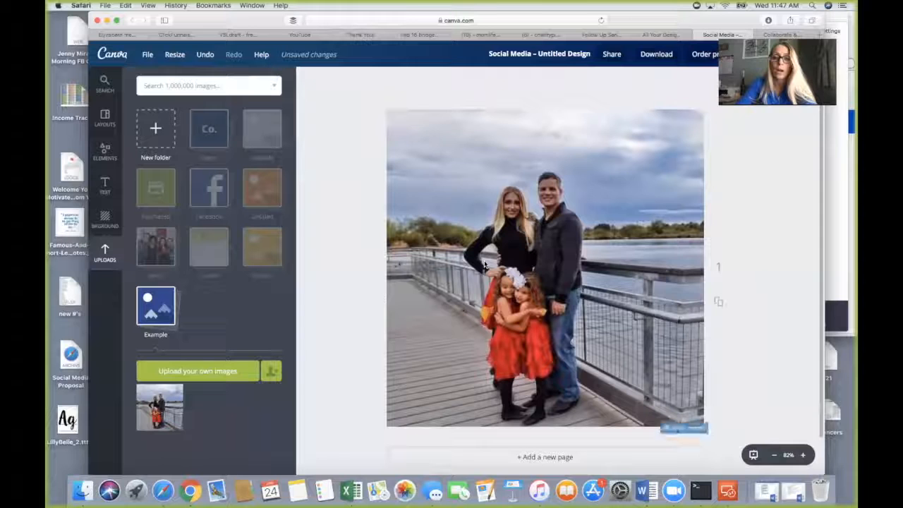
Nudge the family photo into its final position so it still covers the page, and deselect it.
click(571, 250)
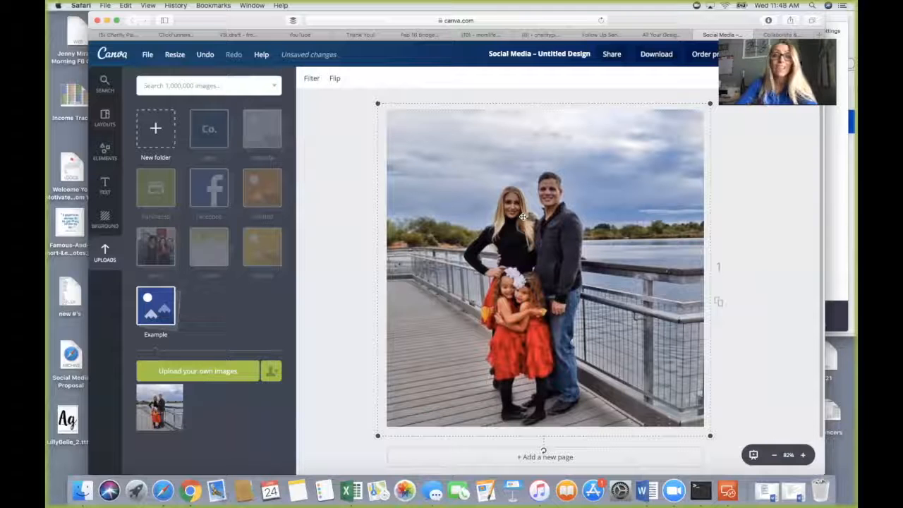
mouse_move(555, 220)
mouse_down()
mouse_move(564, 219)
mouse_move(535, 220)
mouse_move(566, 220)
mouse_move(552, 220)
mouse_up()
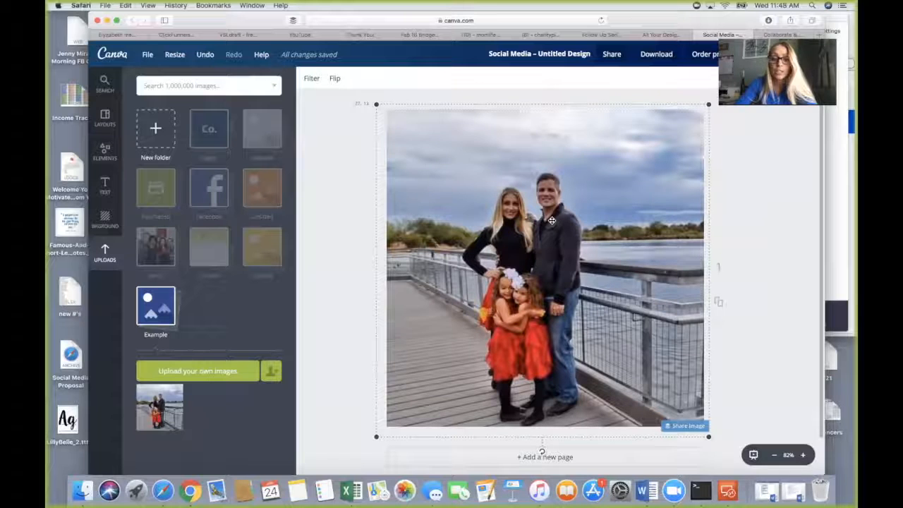
drag(551, 221, 554, 221)
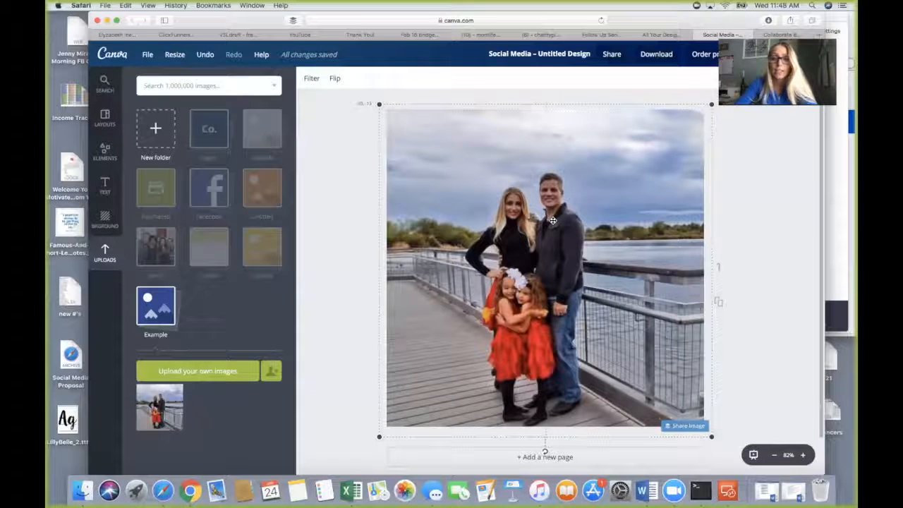
drag(552, 221, 553, 219)
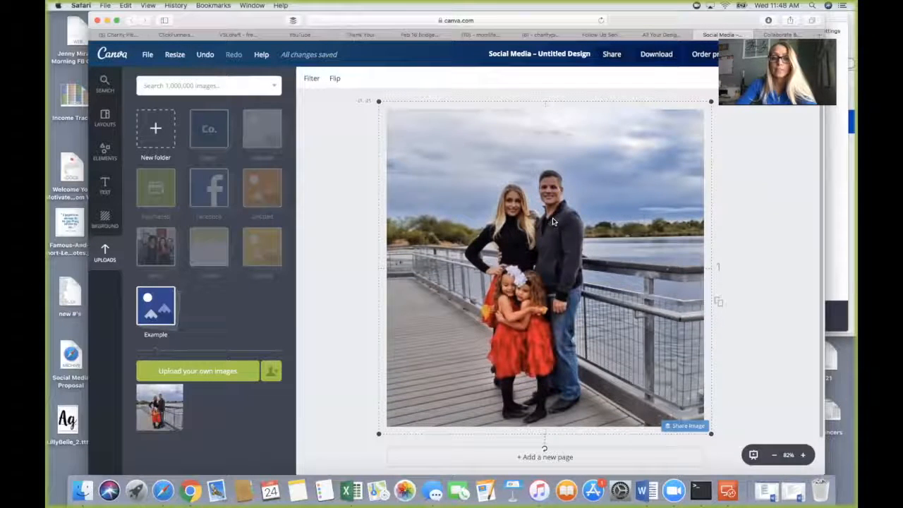
click(770, 217)
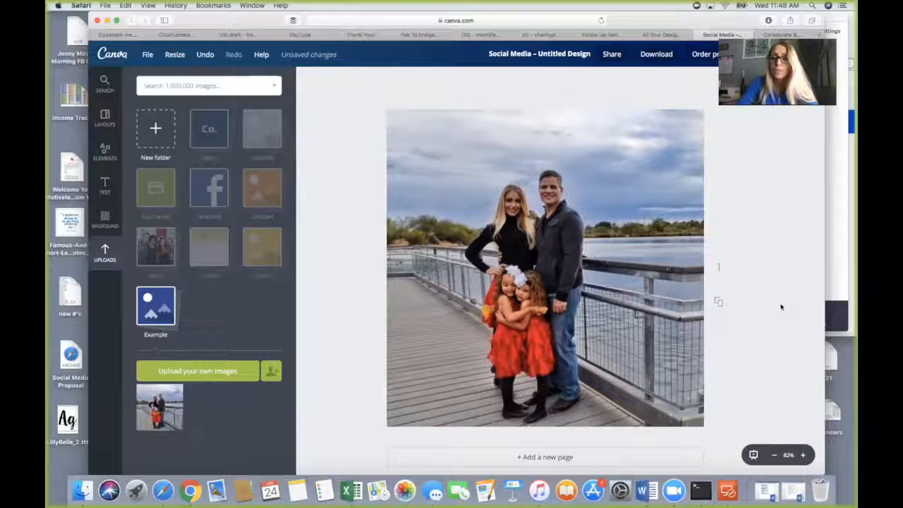
Set the family photo's transparency to 48 and deselect it.
click(587, 152)
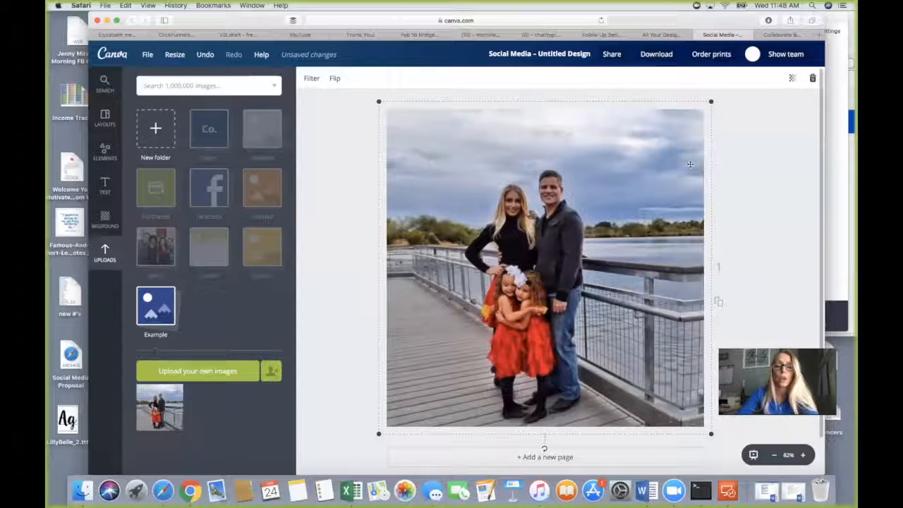
click(792, 78)
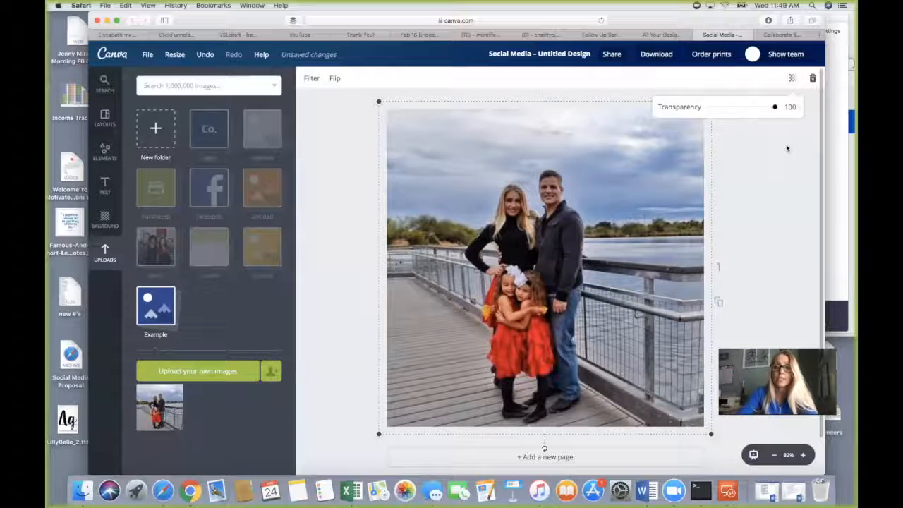
drag(774, 107, 740, 113)
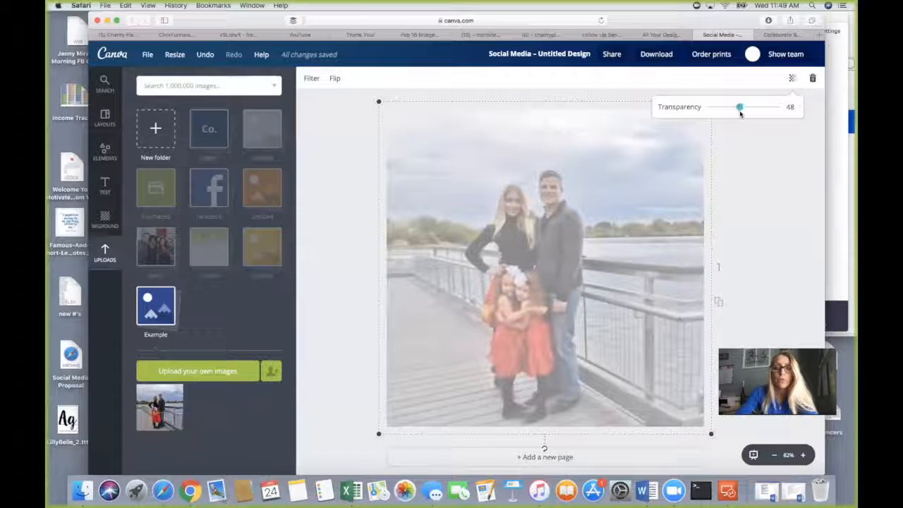
click(751, 161)
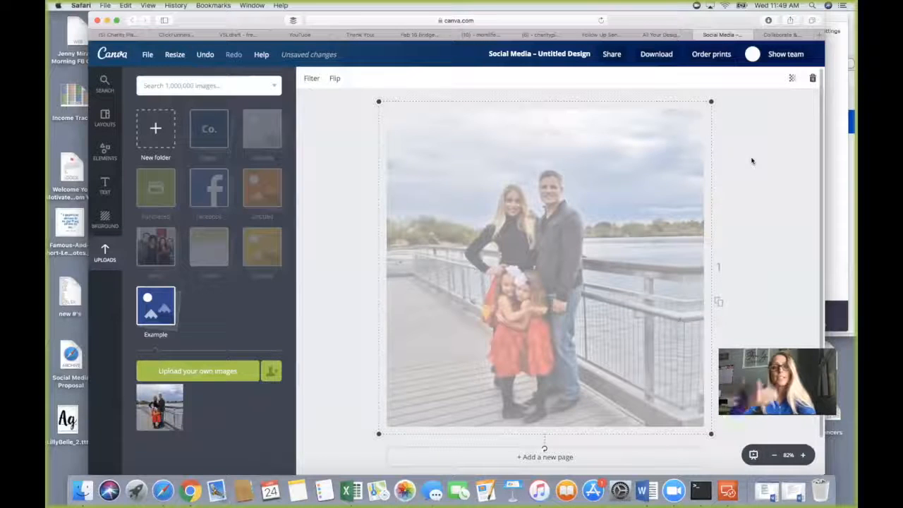
click(751, 153)
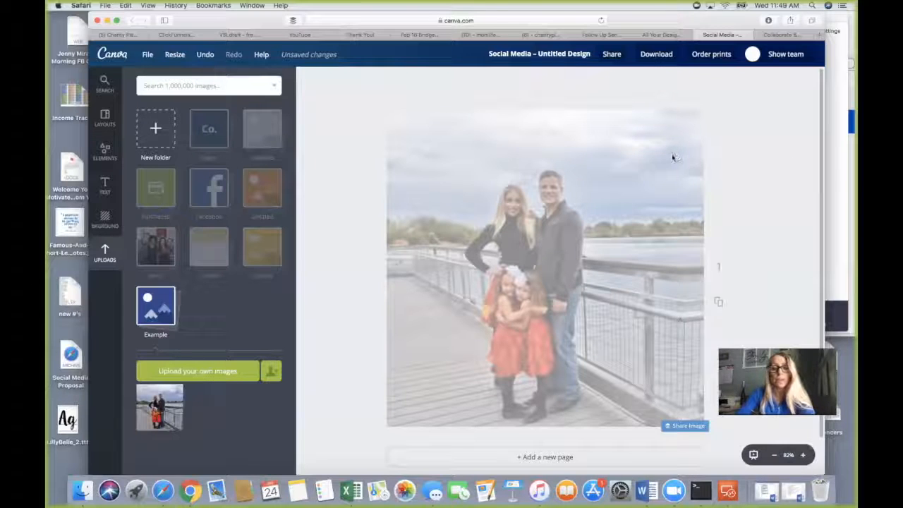
Add the free photo of horses in a field to the page, and delete it again.
click(104, 149)
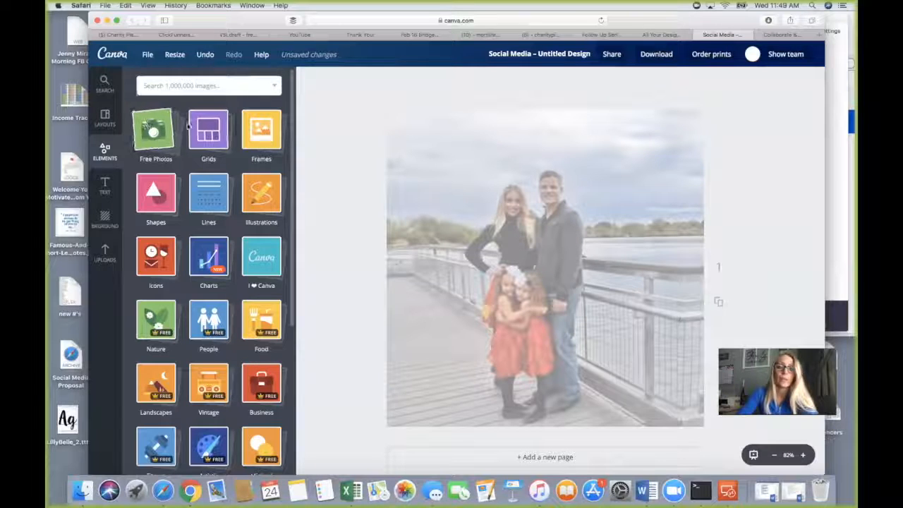
click(151, 126)
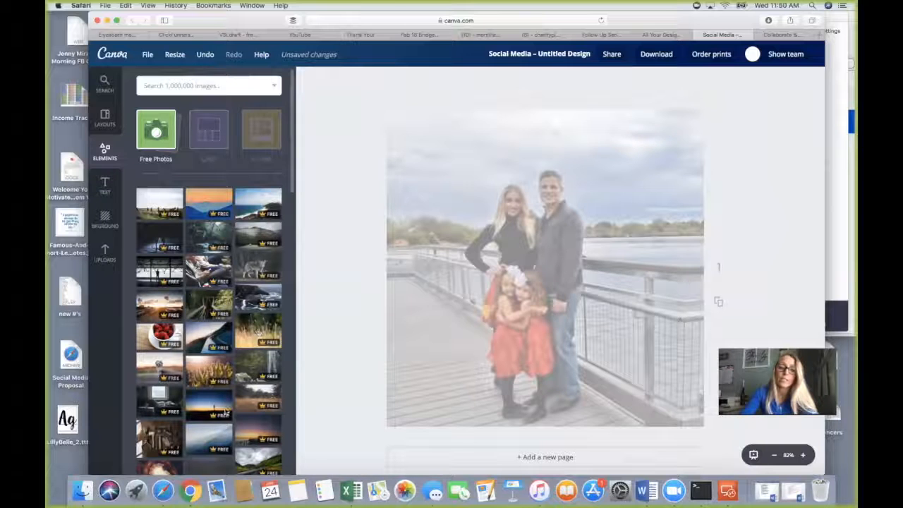
click(169, 203)
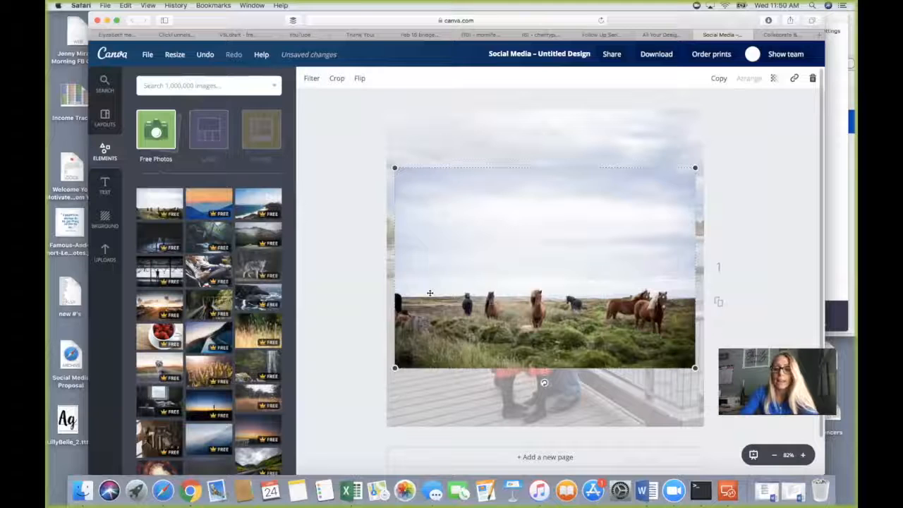
key(Delete)
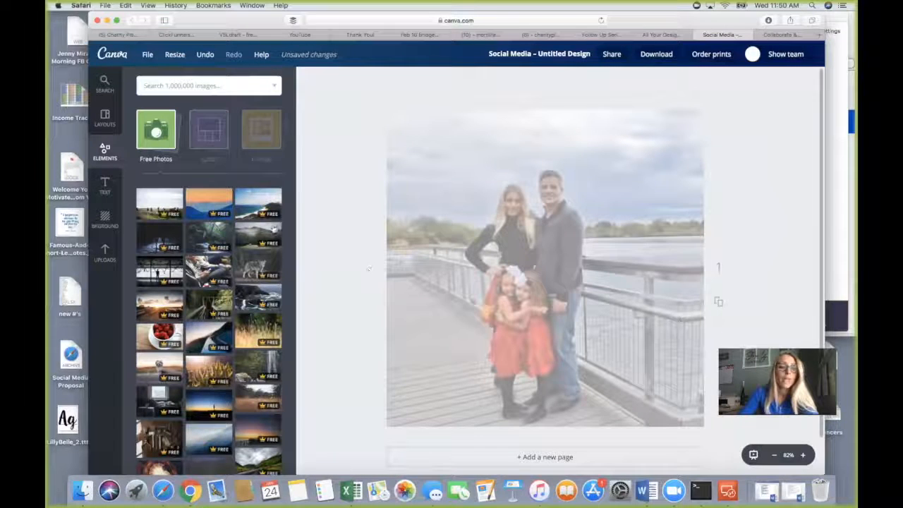
click(164, 131)
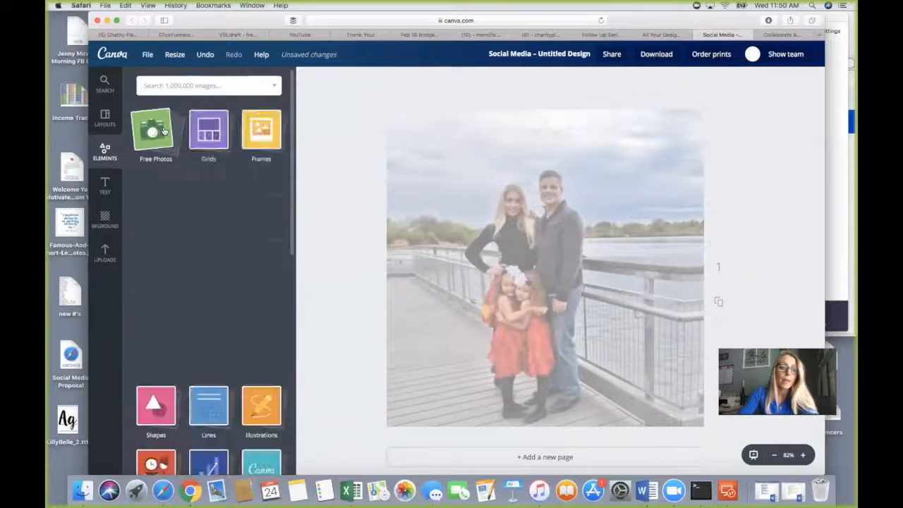
Add the dark smartphone frame, enlarge it, and place it in the page's upper right beside the couple.
click(251, 132)
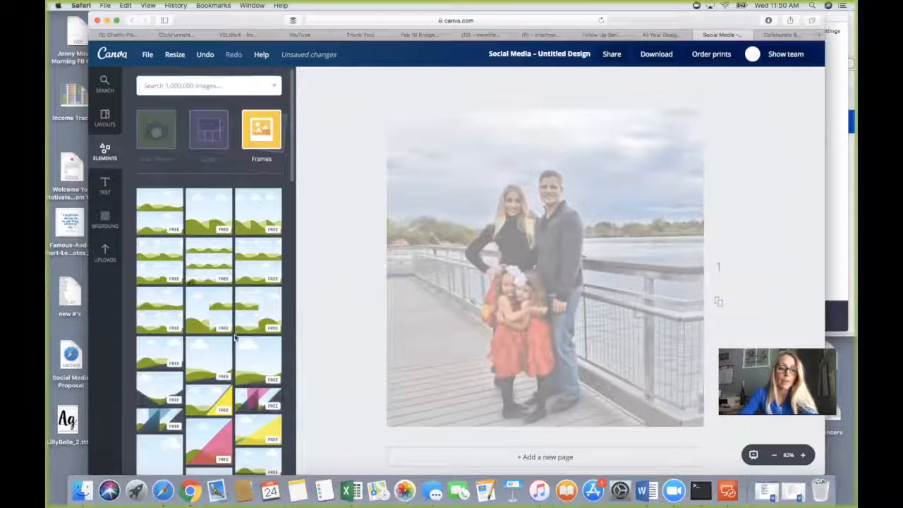
scroll(235, 337, down, 3)
scroll(235, 337, down, 10)
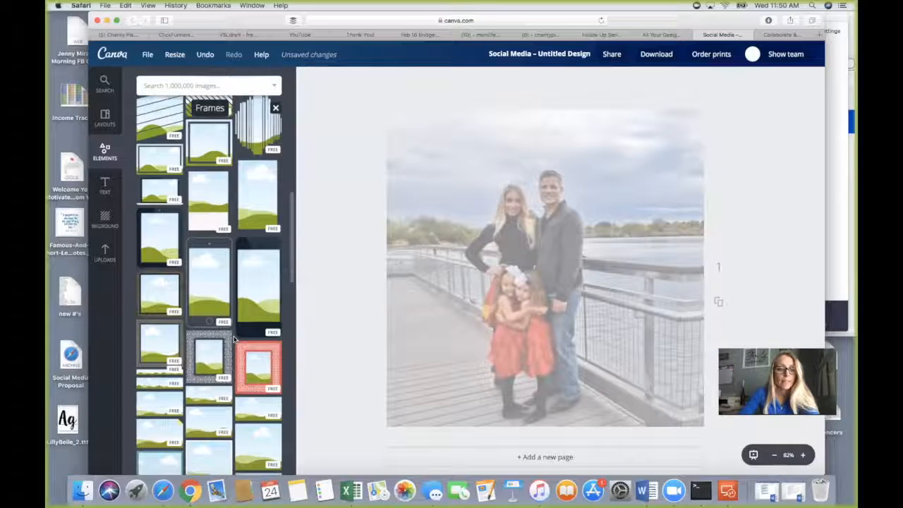
click(261, 279)
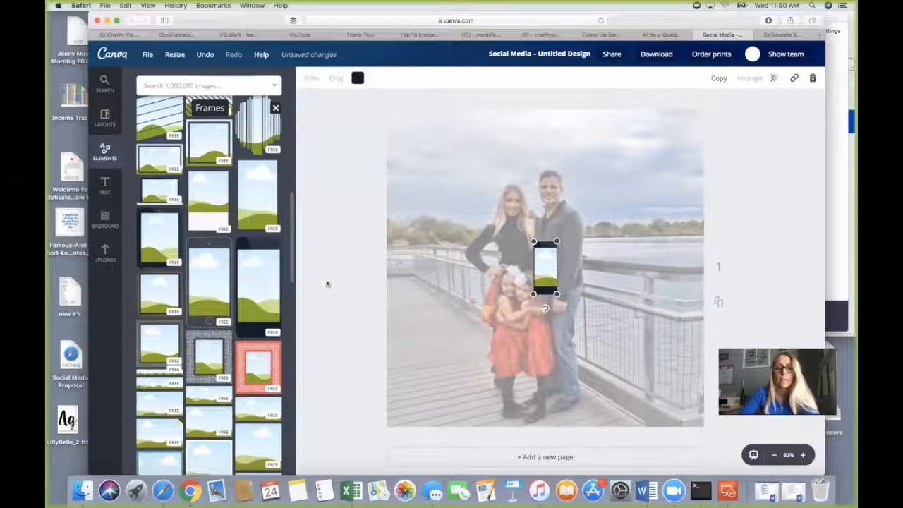
drag(526, 297, 499, 392)
drag(544, 322, 640, 213)
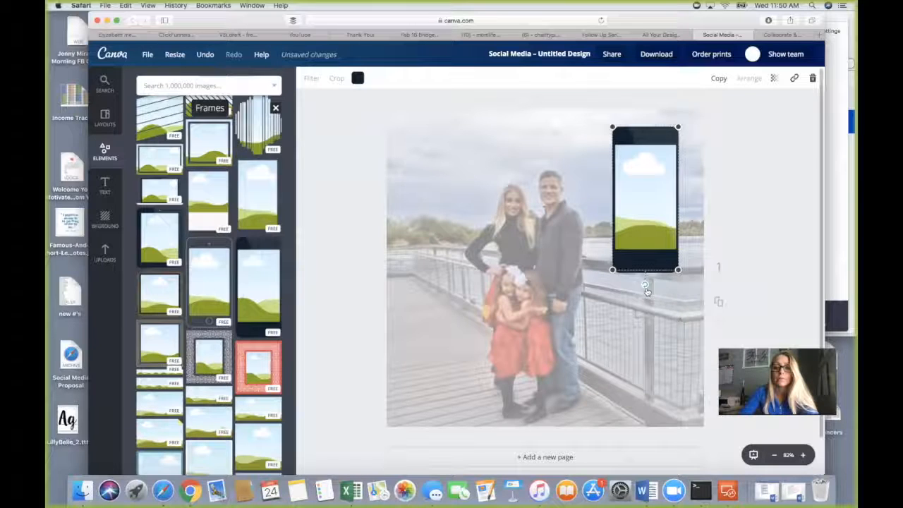
Tilt the smartphone frame slightly clockwise and shift it a little to the left.
drag(645, 287, 618, 313)
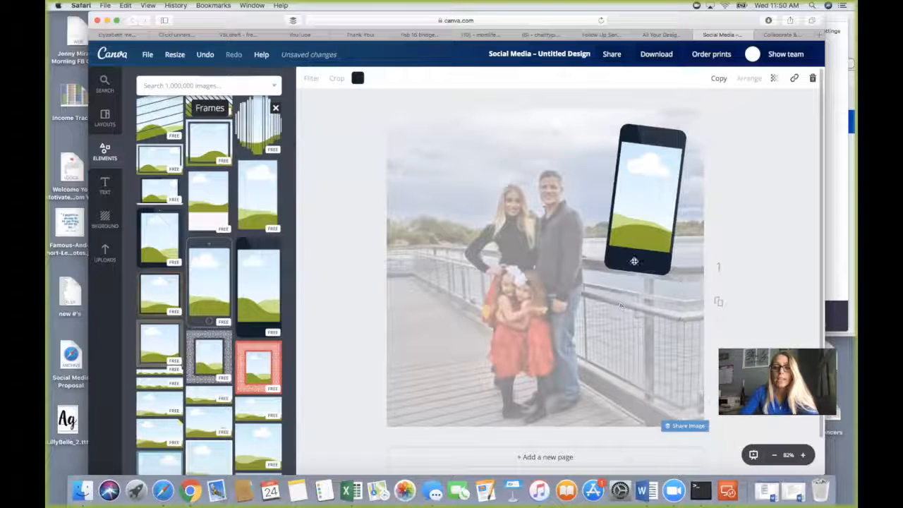
drag(642, 177, 636, 177)
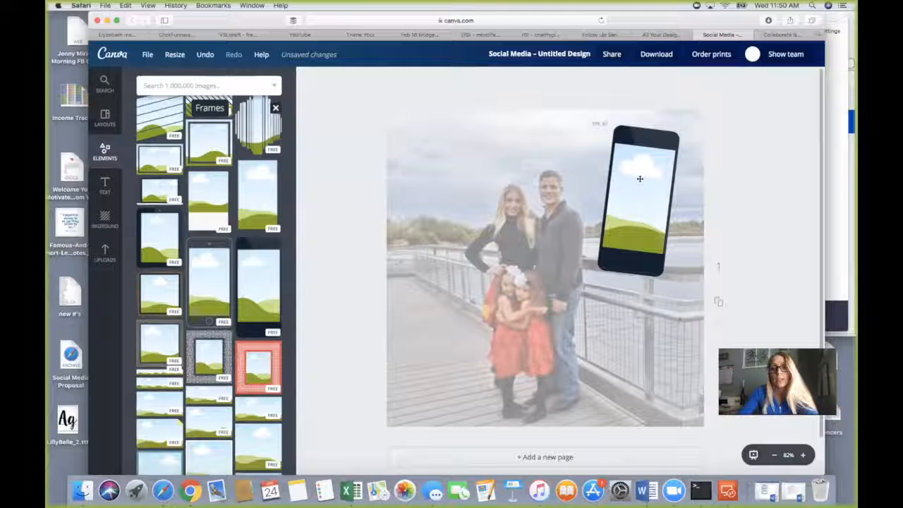
click(633, 222)
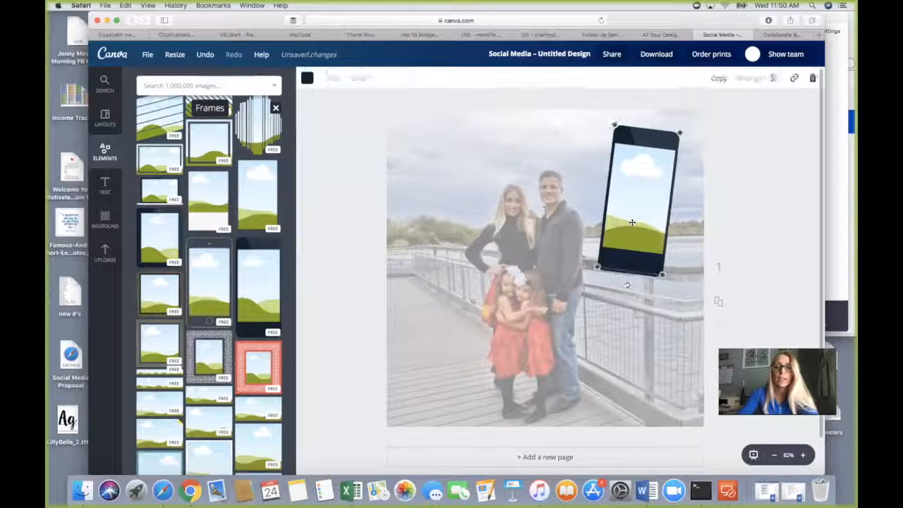
Try a light blue and a white page background, and undo both to restore the faded family photo.
click(106, 255)
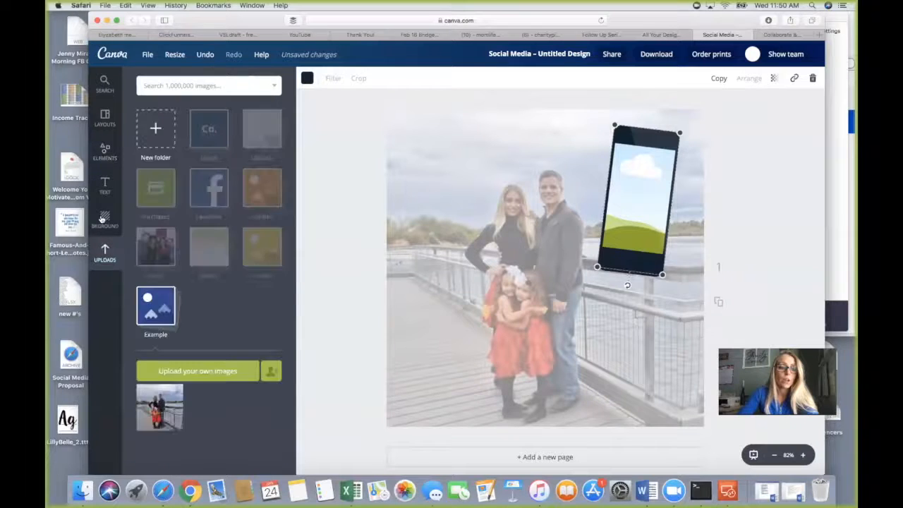
click(103, 220)
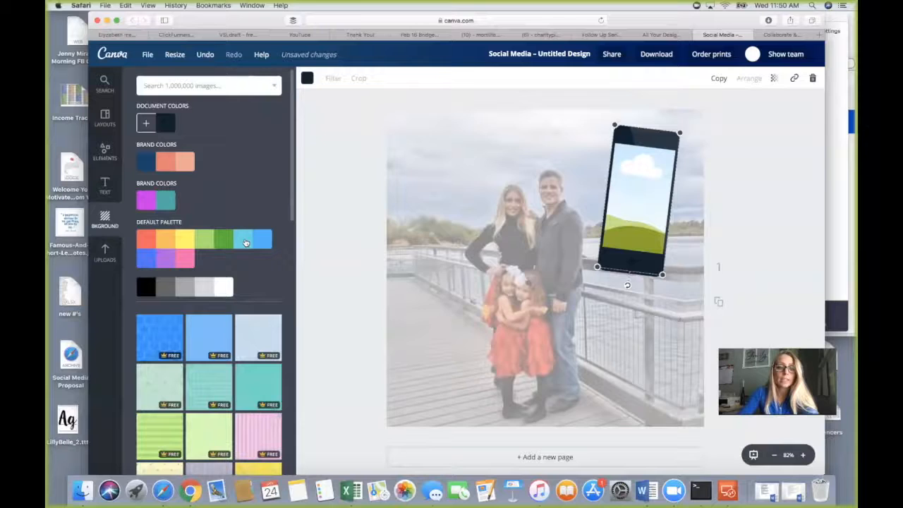
click(246, 242)
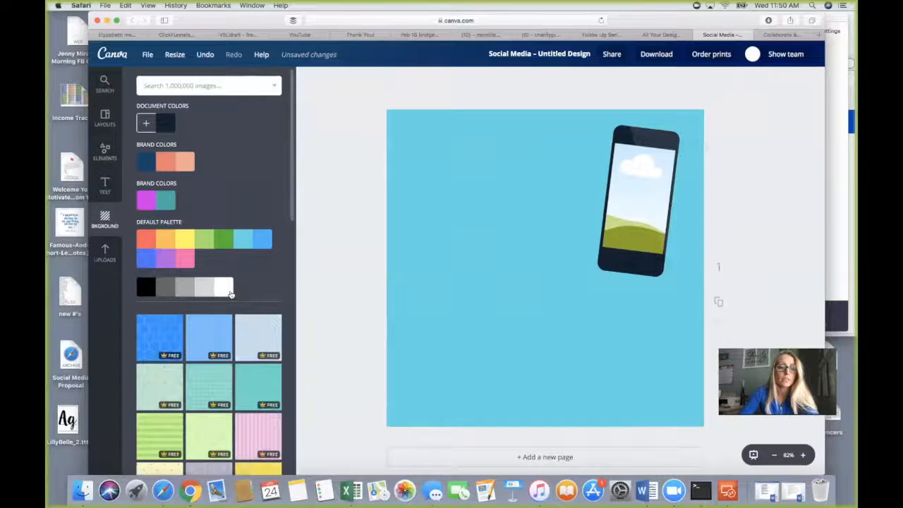
click(230, 294)
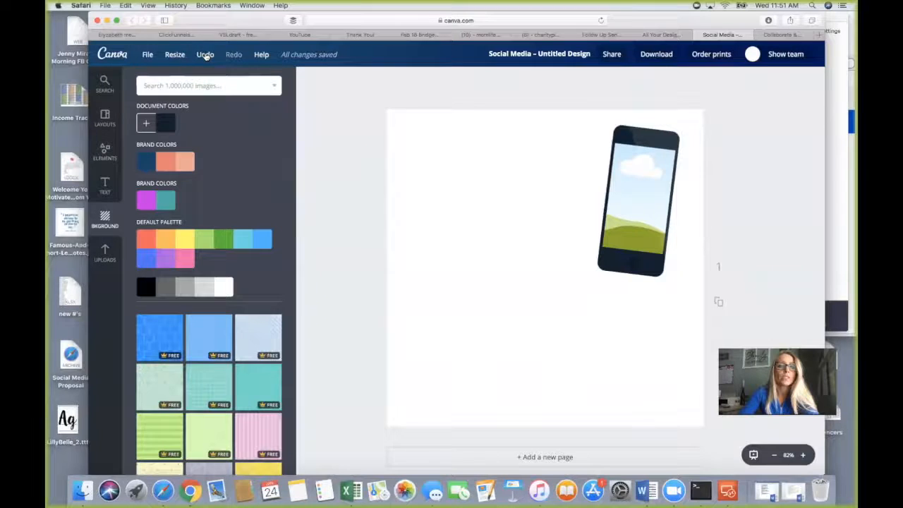
click(206, 54)
click(205, 55)
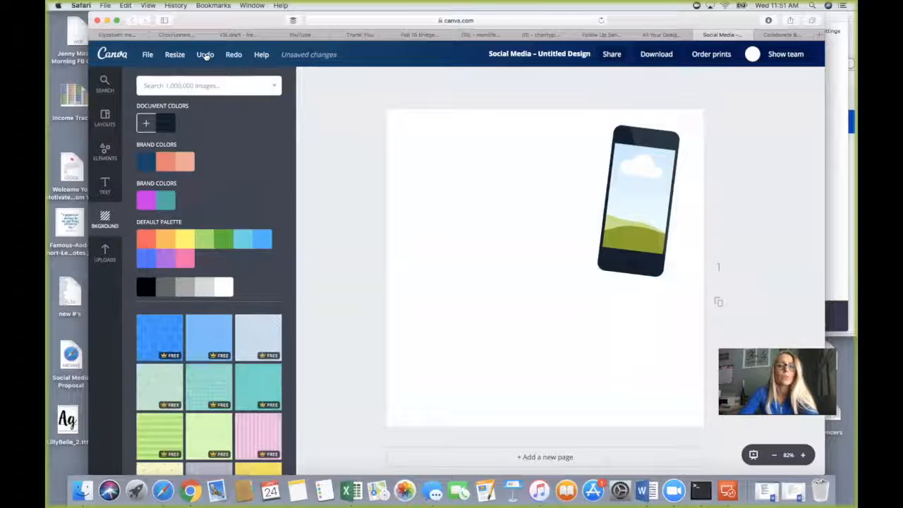
click(205, 54)
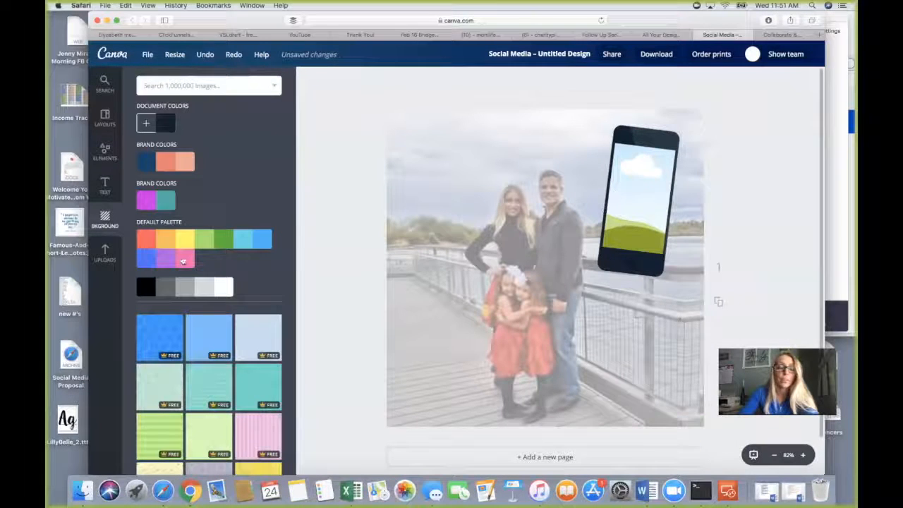
Upload the photo of the two girls in red dresses with Santa from the Mac's Photos library.
click(98, 255)
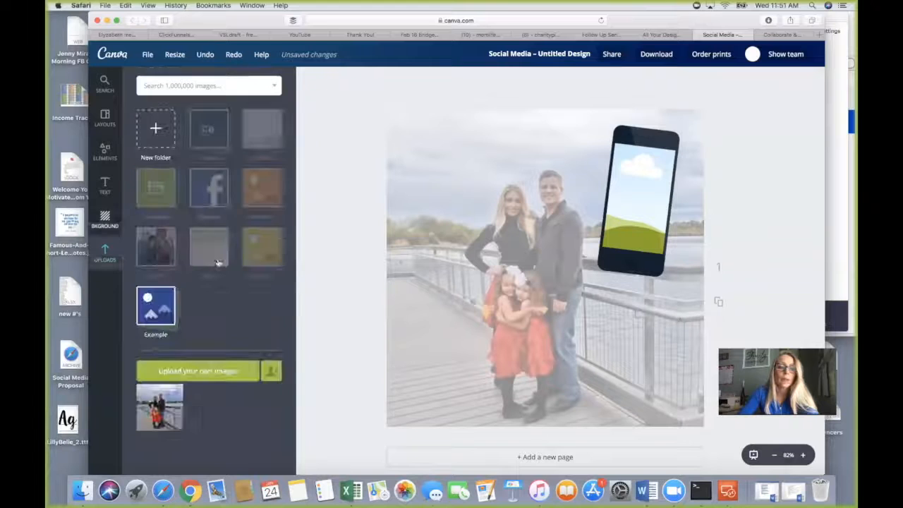
click(208, 370)
scroll(316, 175, down, 5)
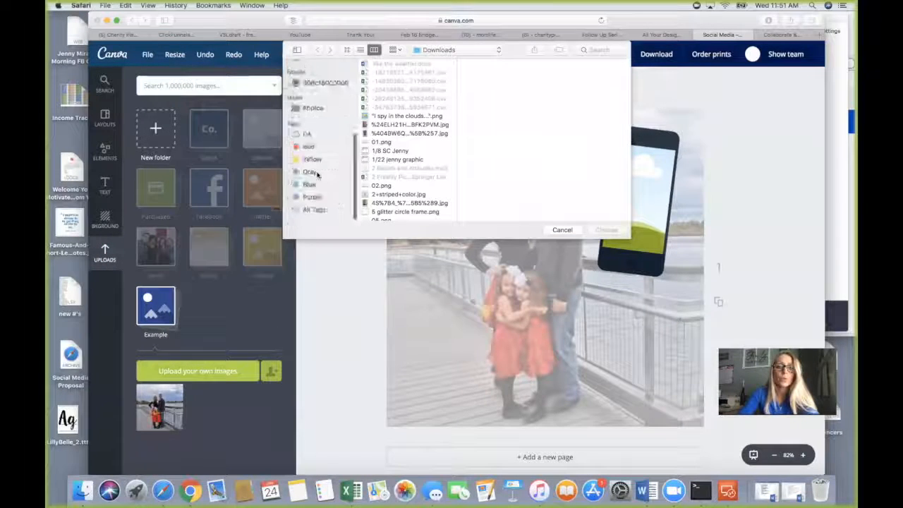
click(291, 115)
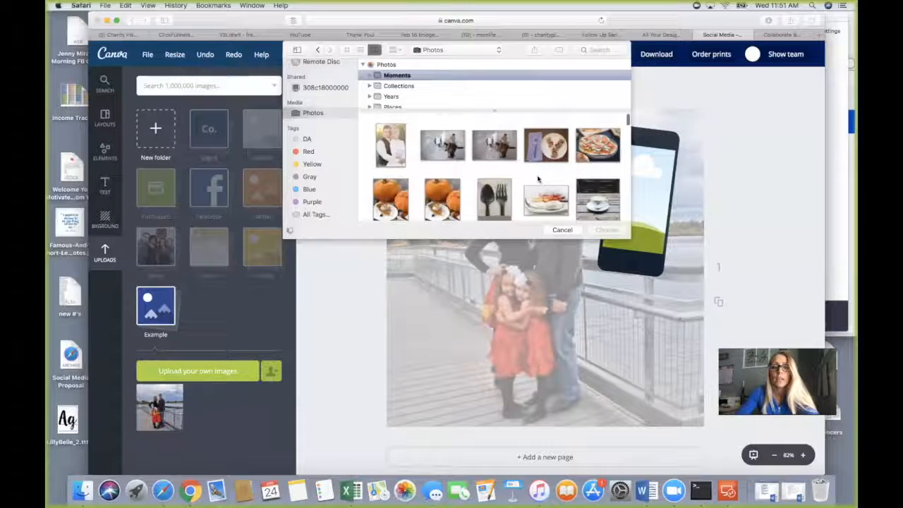
scroll(537, 179, down, 3)
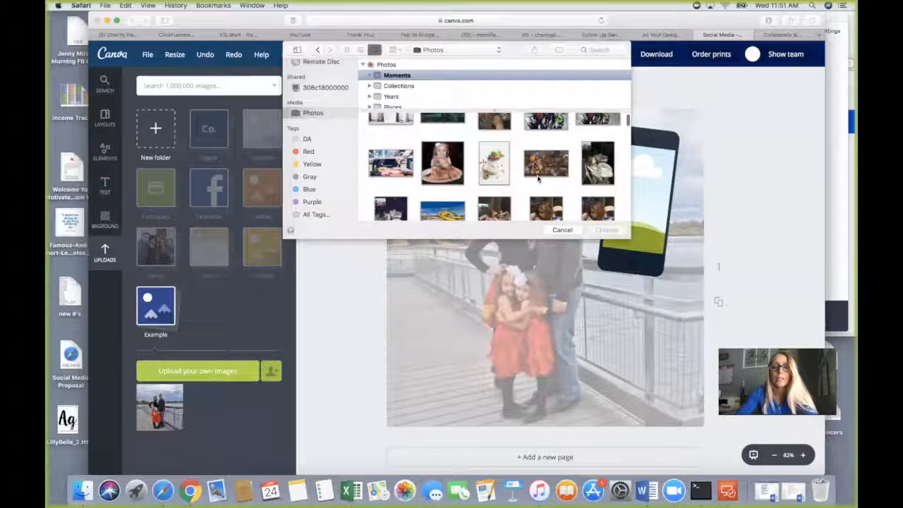
scroll(538, 179, down, 2)
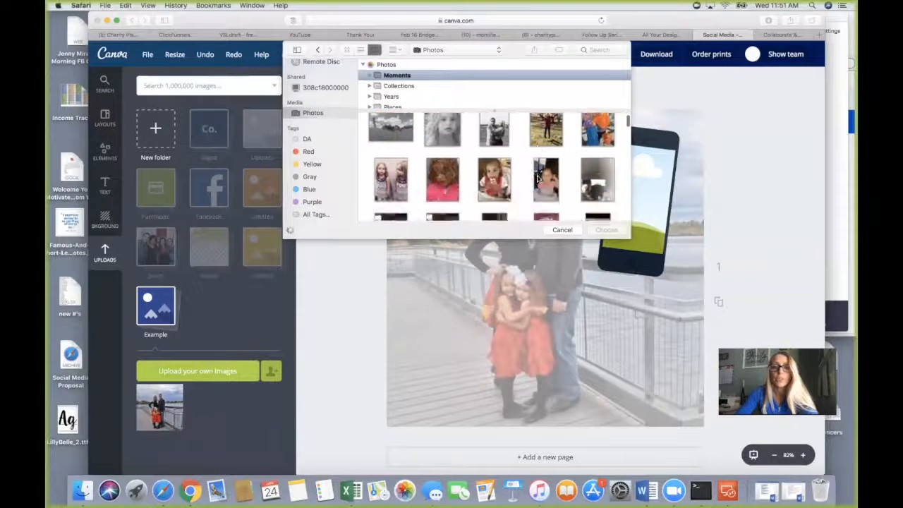
scroll(538, 179, down, 2)
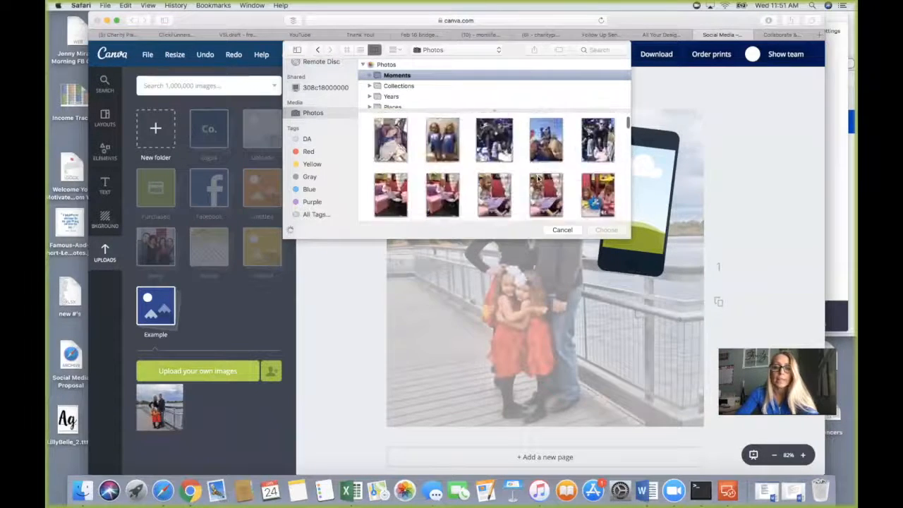
scroll(537, 179, down, 2)
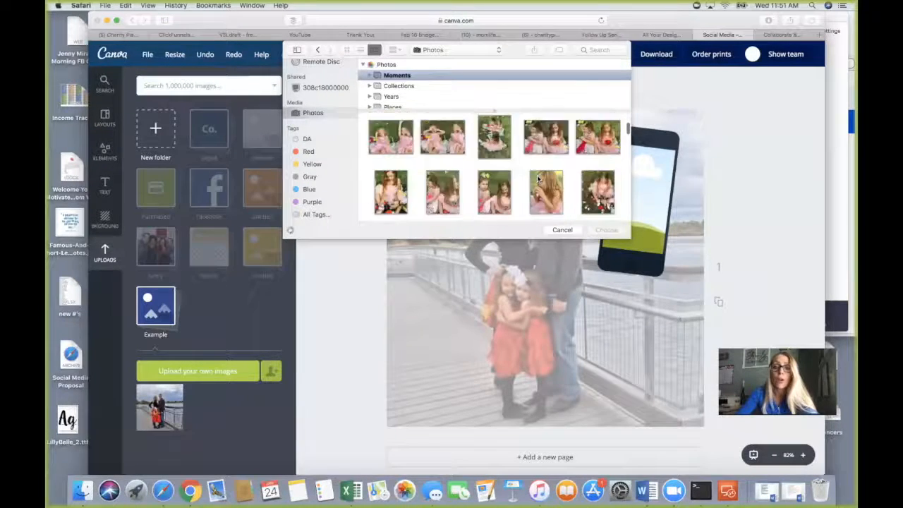
scroll(537, 176, down, 3)
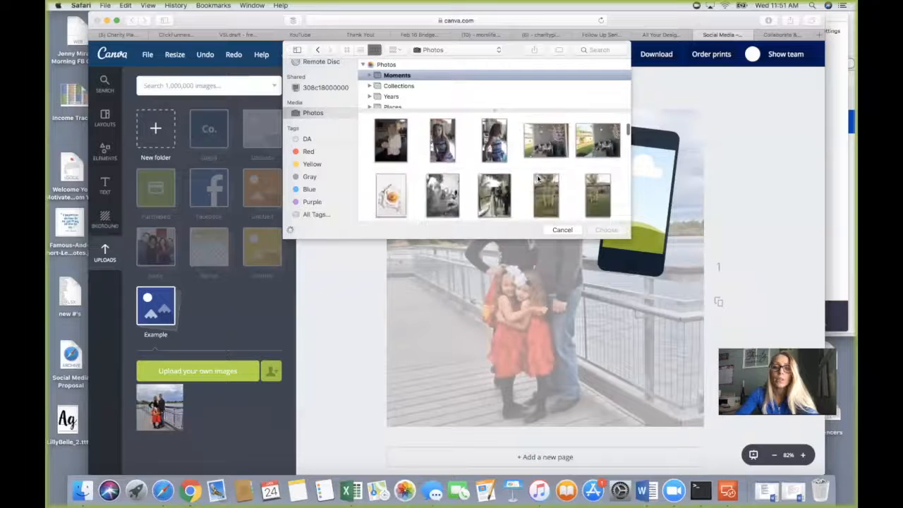
scroll(537, 177, down, 10)
scroll(538, 178, down, 10)
scroll(538, 177, down, 10)
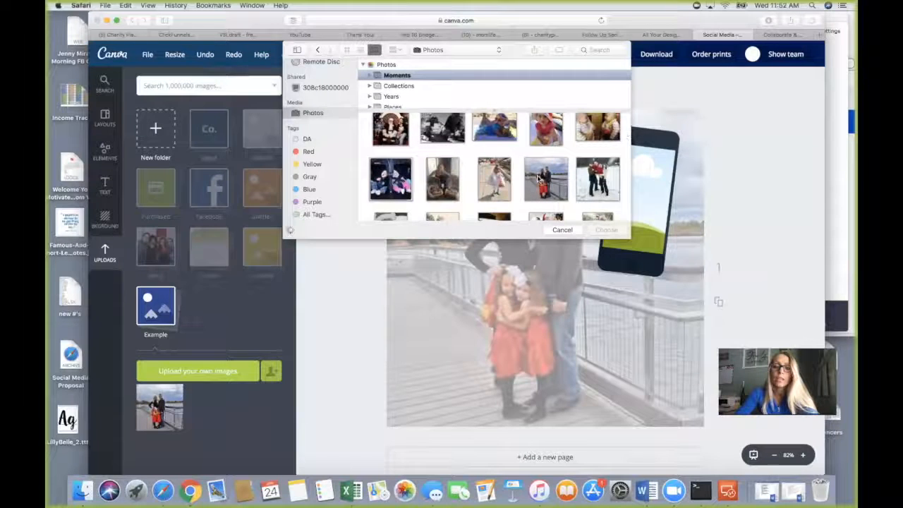
scroll(537, 178, down, 1)
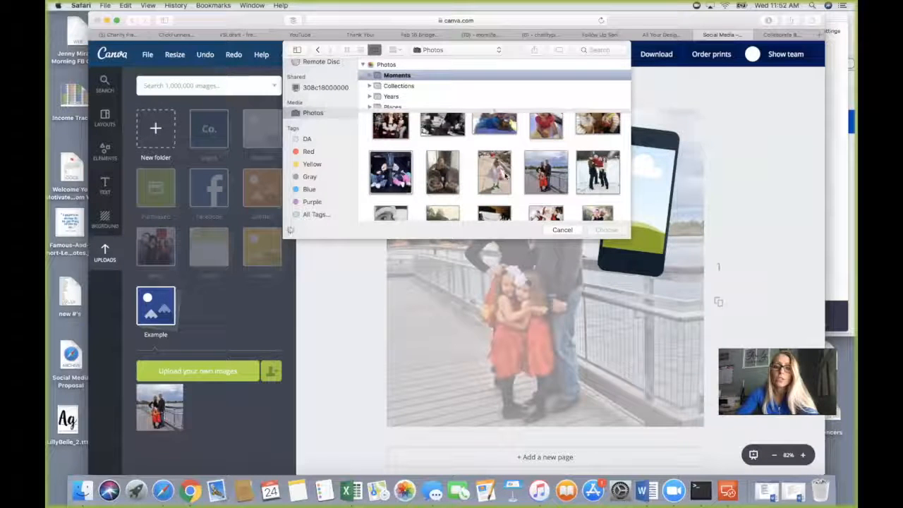
scroll(505, 177, down, 2)
scroll(505, 176, up, 4)
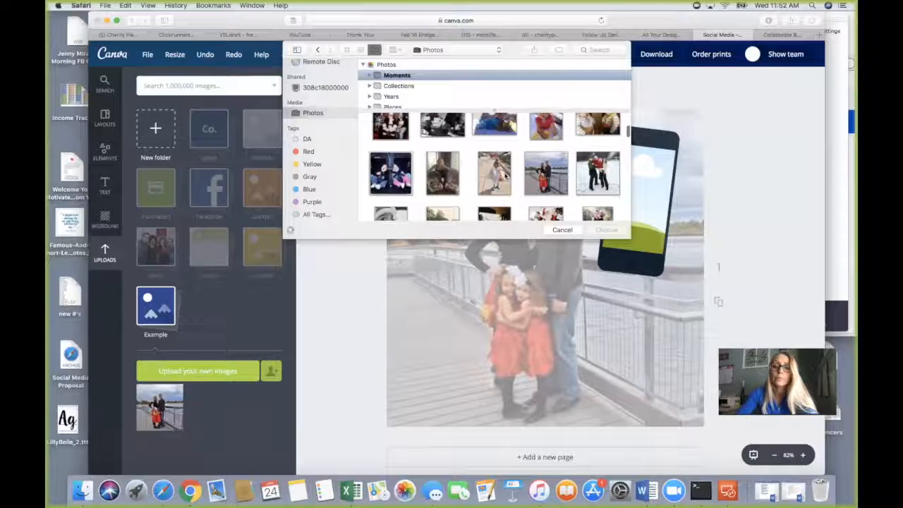
scroll(505, 176, down, 5)
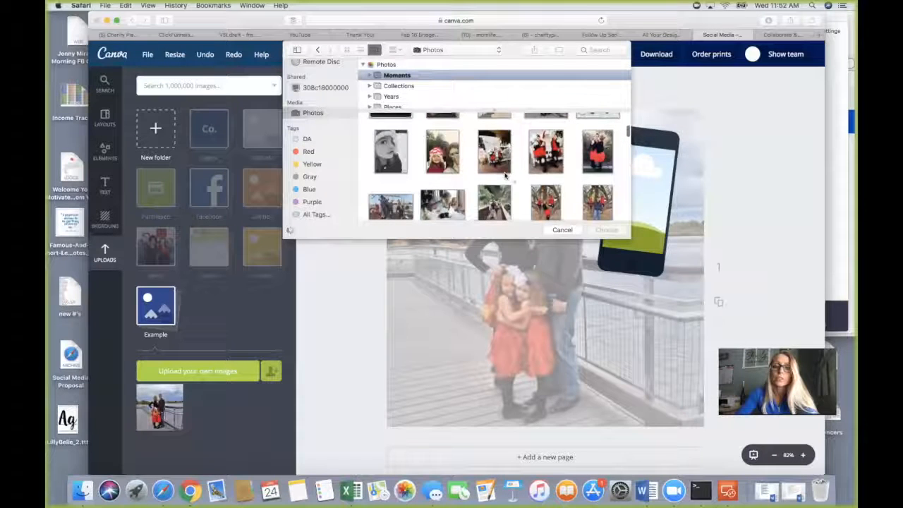
click(548, 151)
click(614, 230)
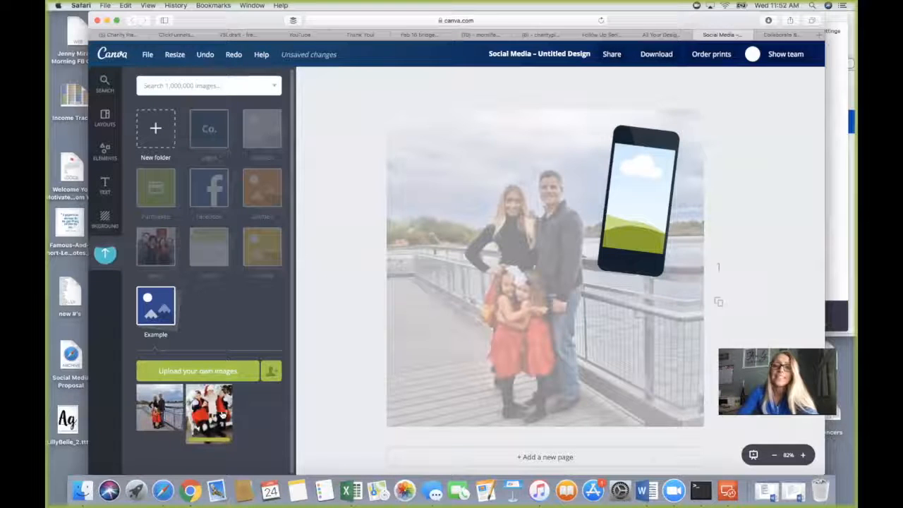
Fill the smartphone frame's screen with the uploaded Santa photo.
mouse_move(223, 416)
mouse_down()
mouse_move(363, 393)
mouse_move(538, 290)
mouse_move(687, 232)
mouse_move(684, 219)
mouse_move(666, 201)
mouse_move(341, 263)
mouse_move(209, 412)
mouse_up()
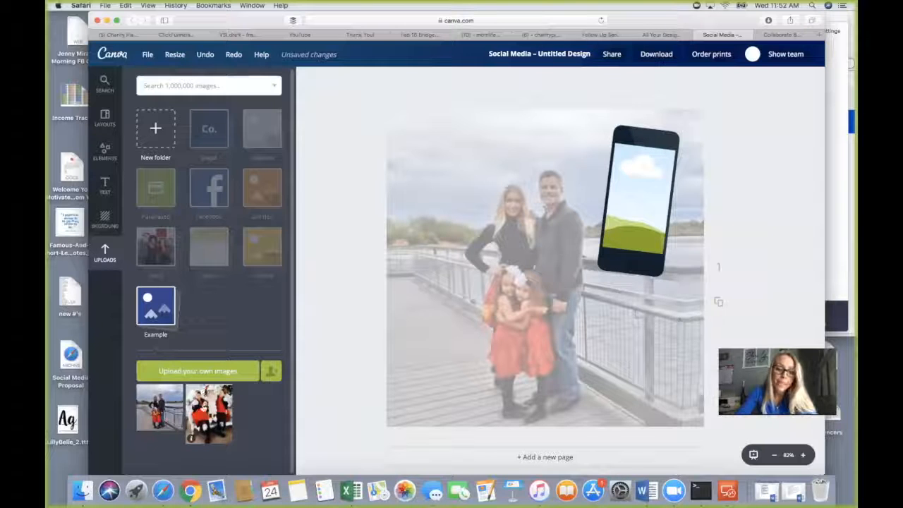
drag(205, 408, 630, 190)
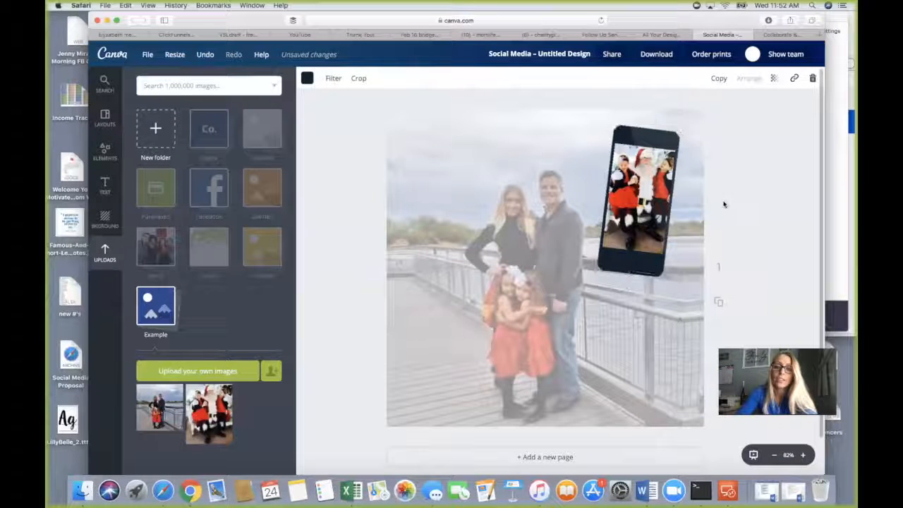
click(723, 204)
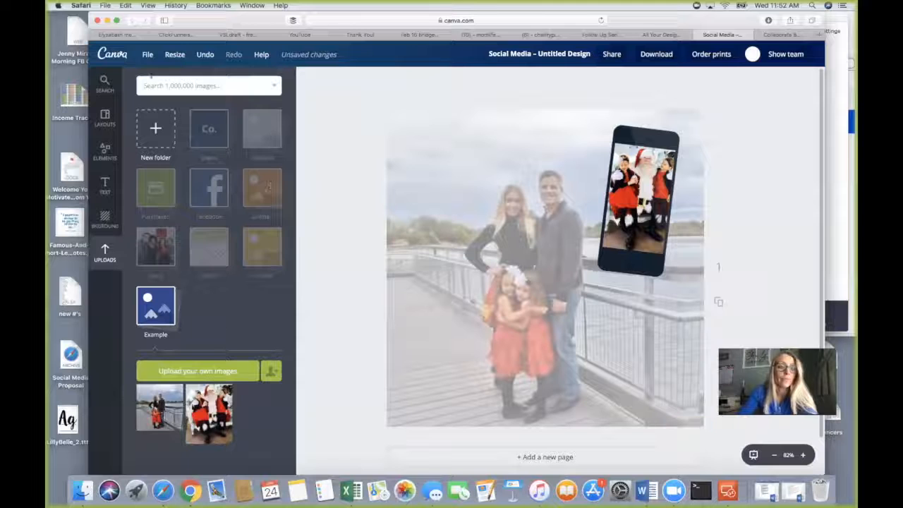
click(104, 183)
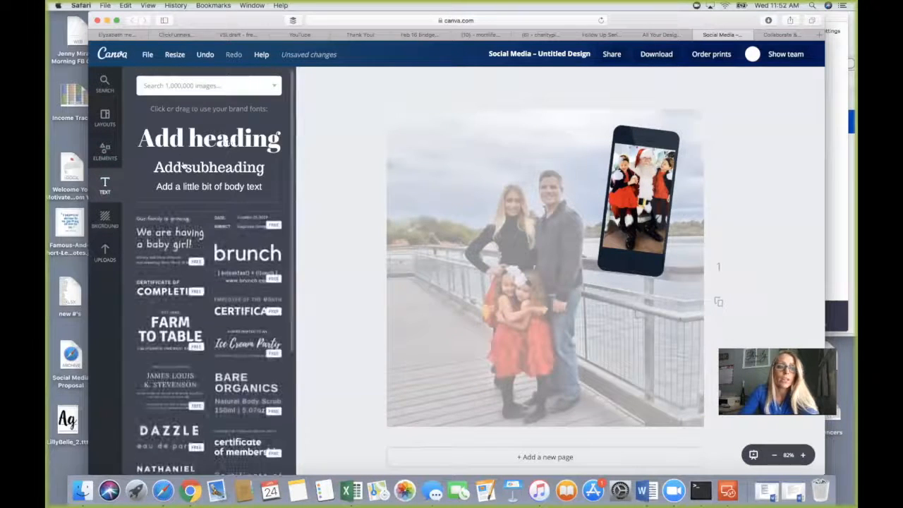
drag(182, 169, 519, 280)
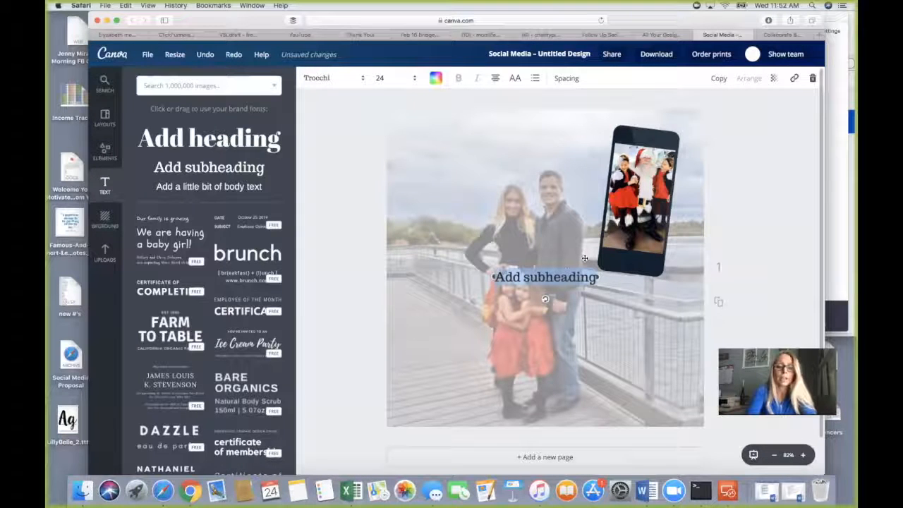
key(BackSpace)
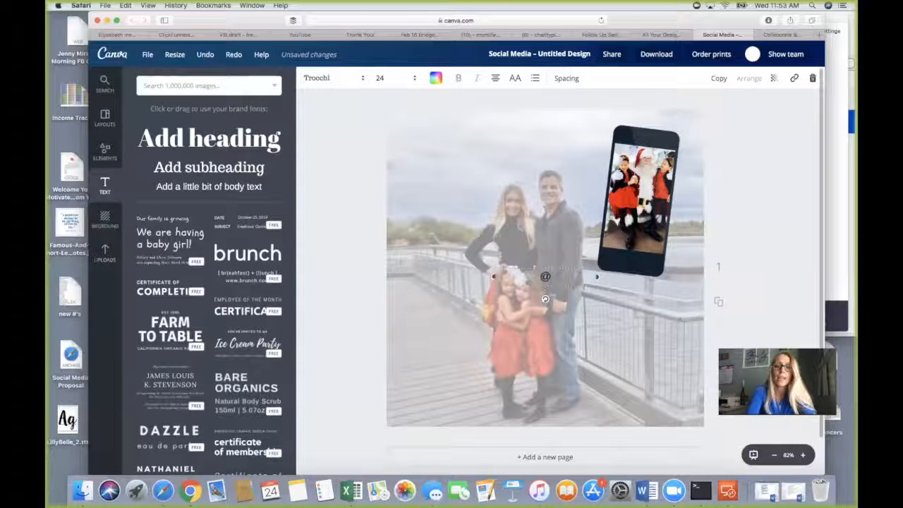
text(@xoxo)
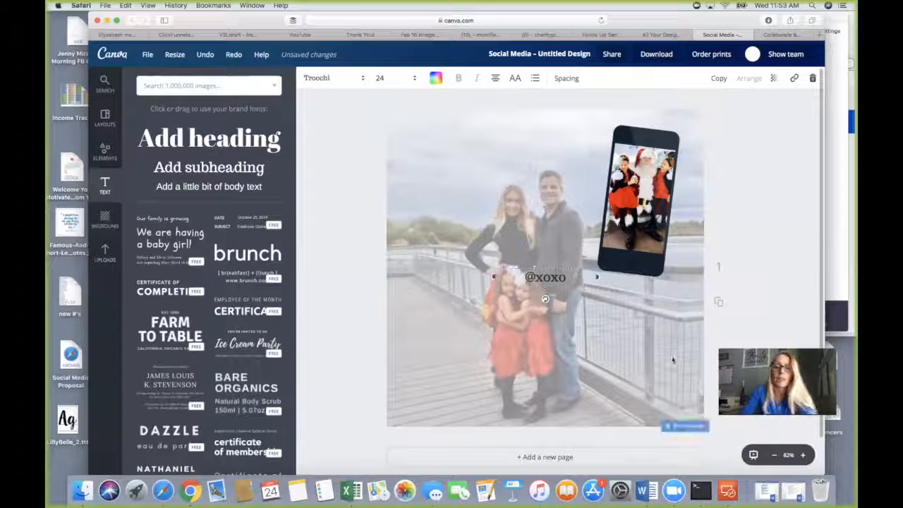
click(593, 321)
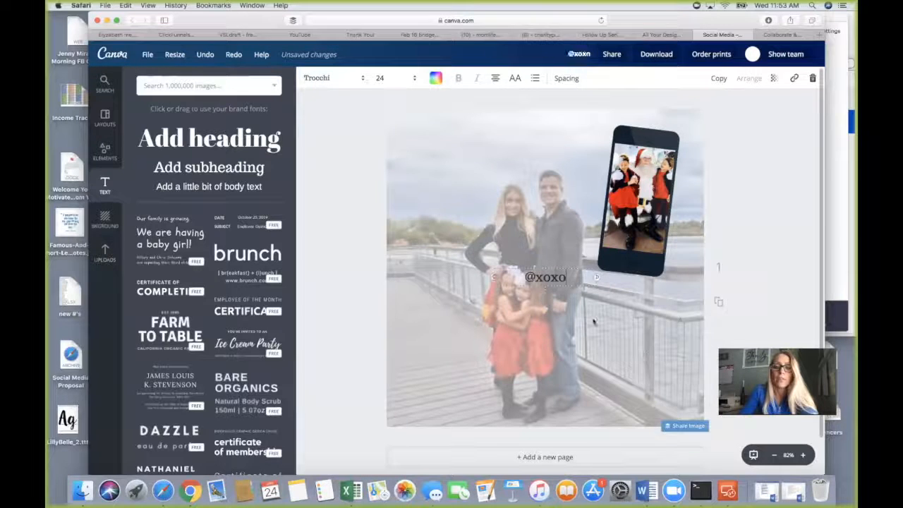
click(564, 271)
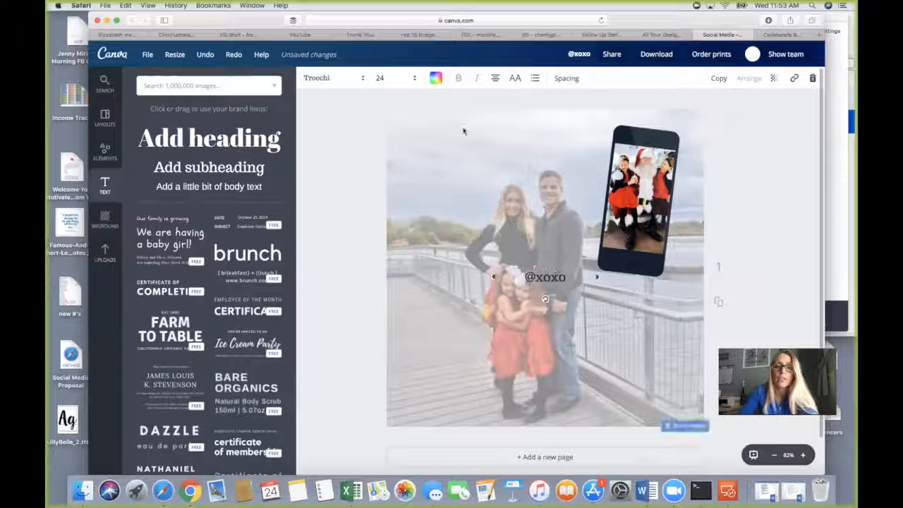
click(435, 77)
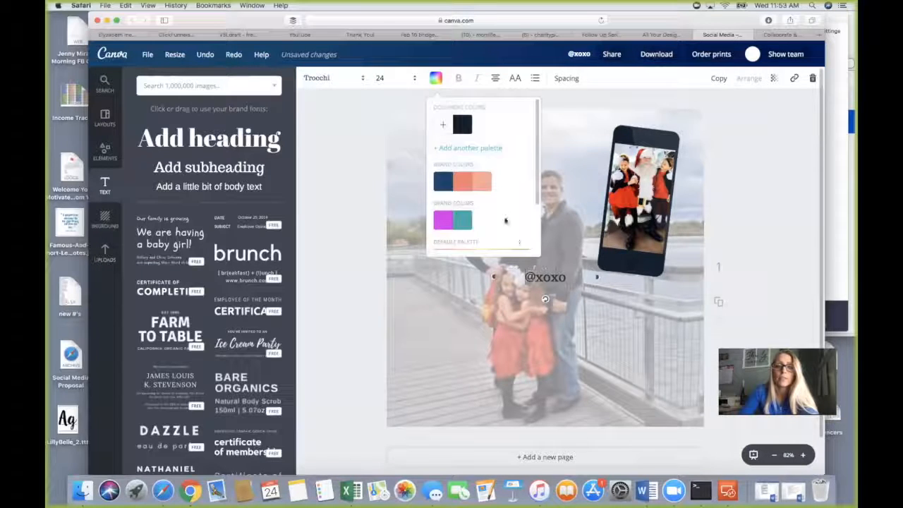
scroll(505, 220, down, 3)
click(521, 238)
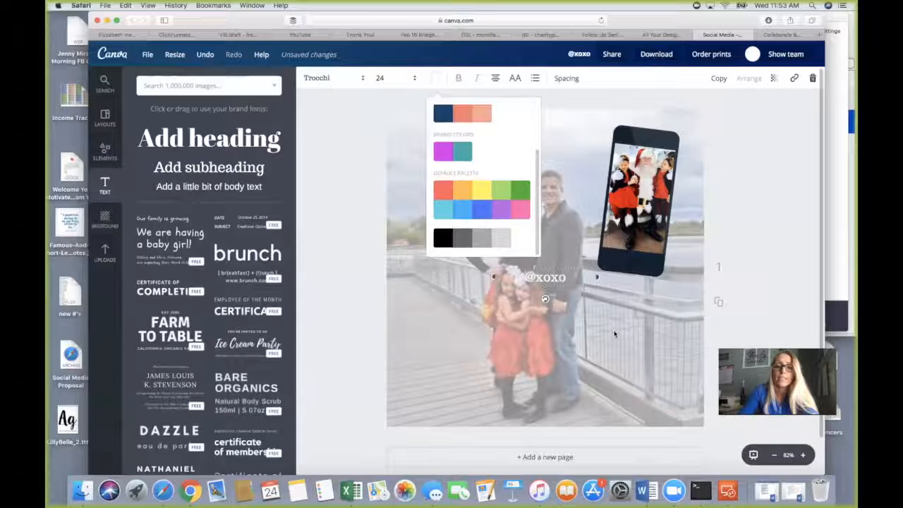
drag(547, 278, 631, 260)
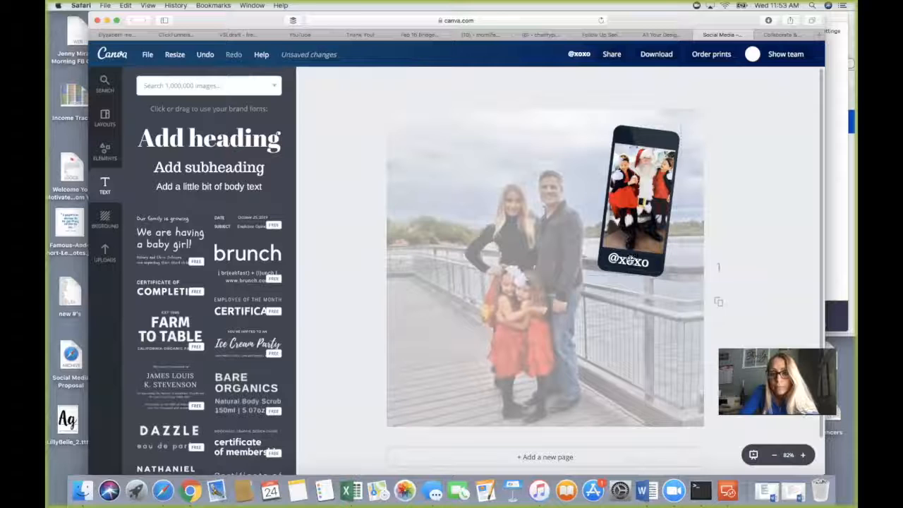
click(638, 322)
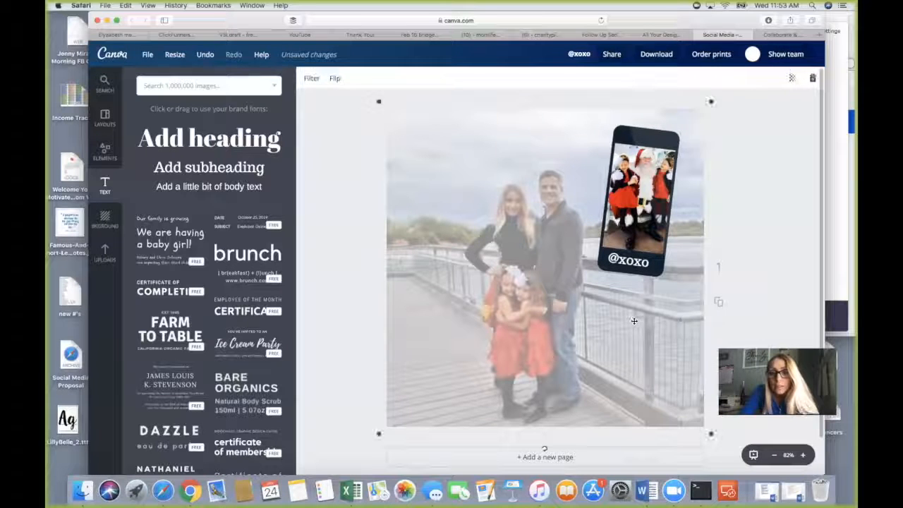
click(748, 273)
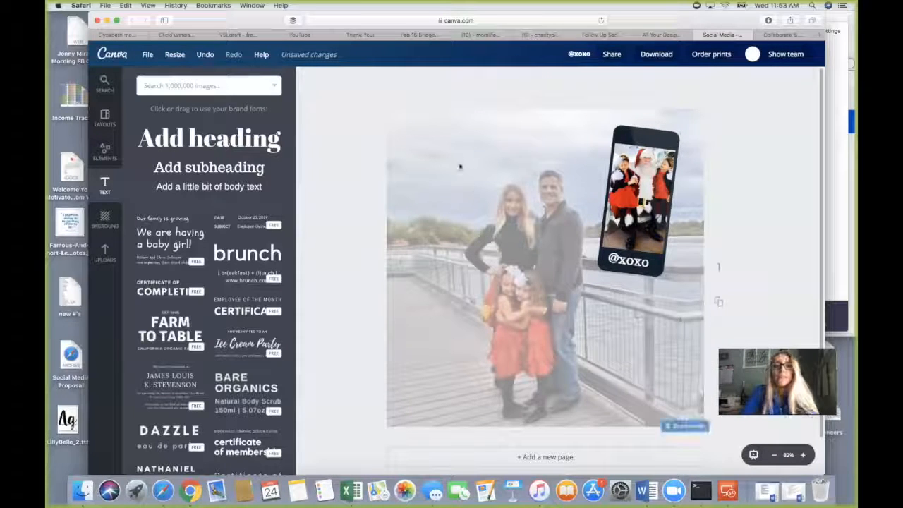
Add another subheading to the page with the text "Instagram".
click(191, 165)
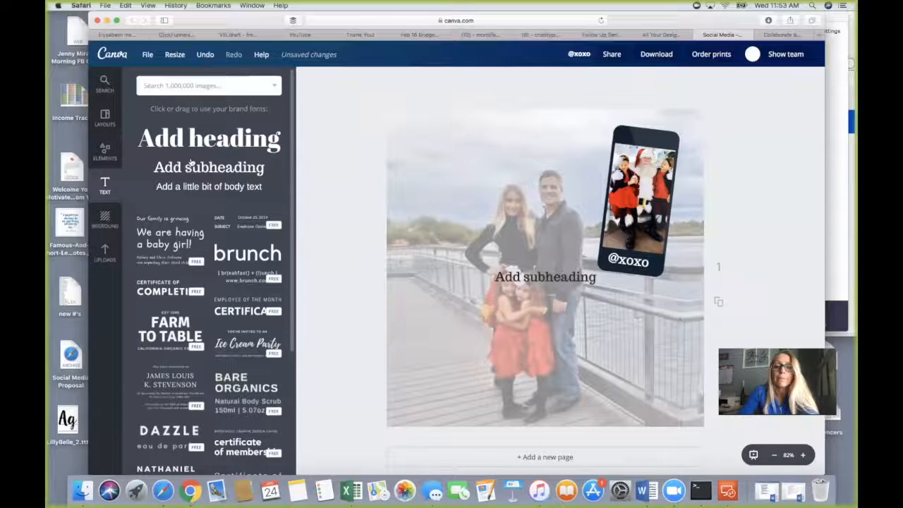
text(Than)
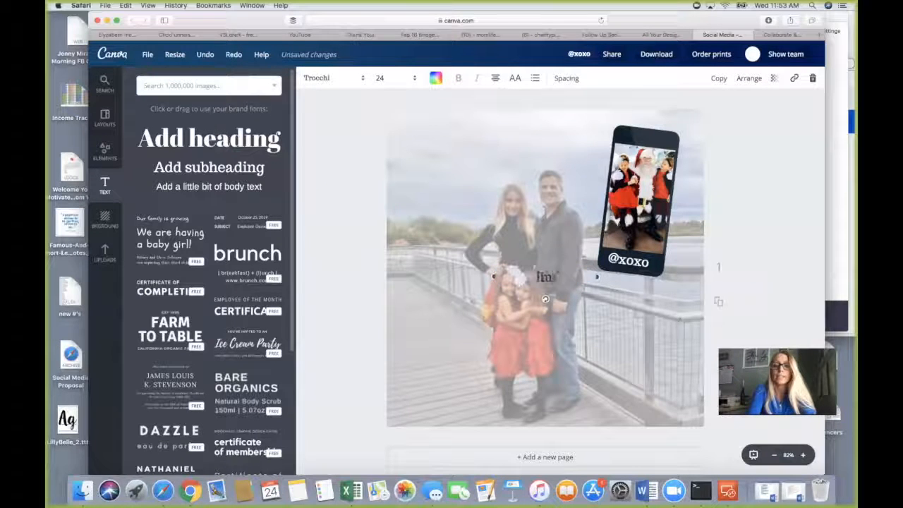
text(agram)
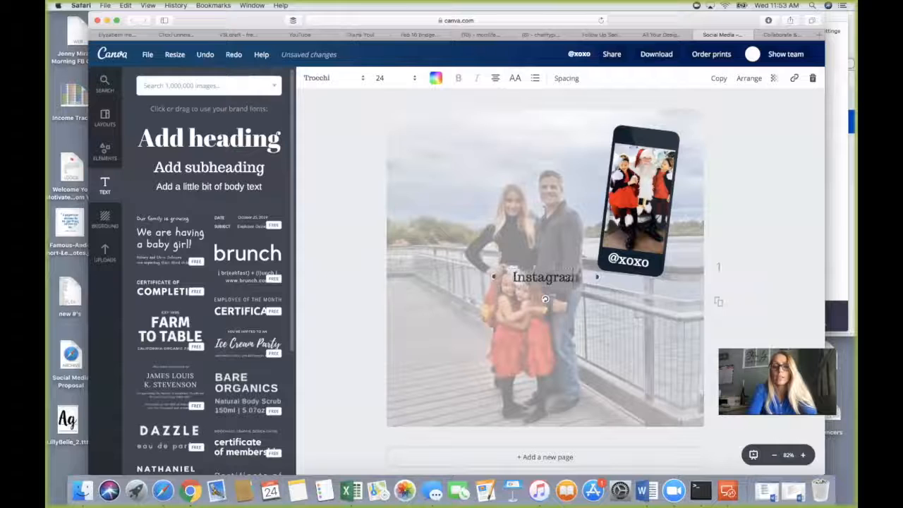
Colour the "Instagram" text white and place it on the phone's top bezel, tilted to match the phone.
click(435, 77)
scroll(517, 212, down, 2)
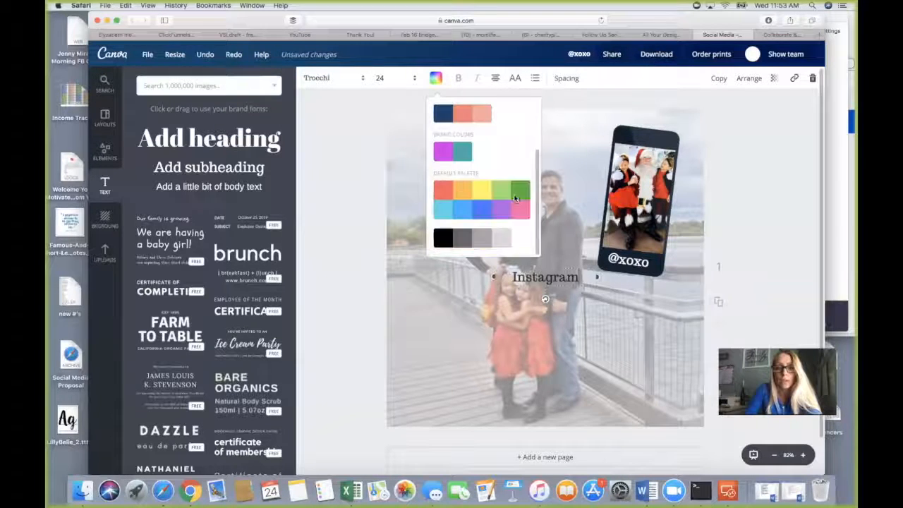
click(519, 242)
drag(574, 278, 633, 165)
click(719, 156)
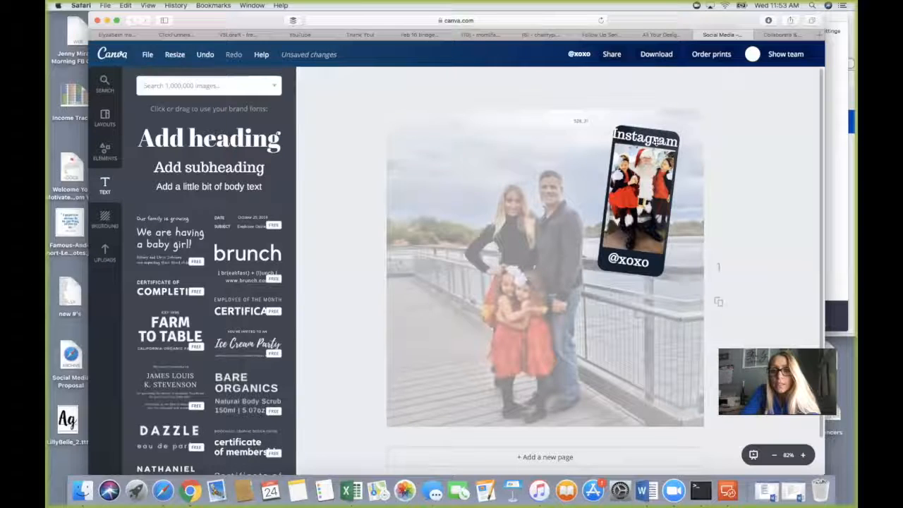
Reduce the "Instagram" text to font size 21 so it fits within the phone's top bezel.
click(622, 135)
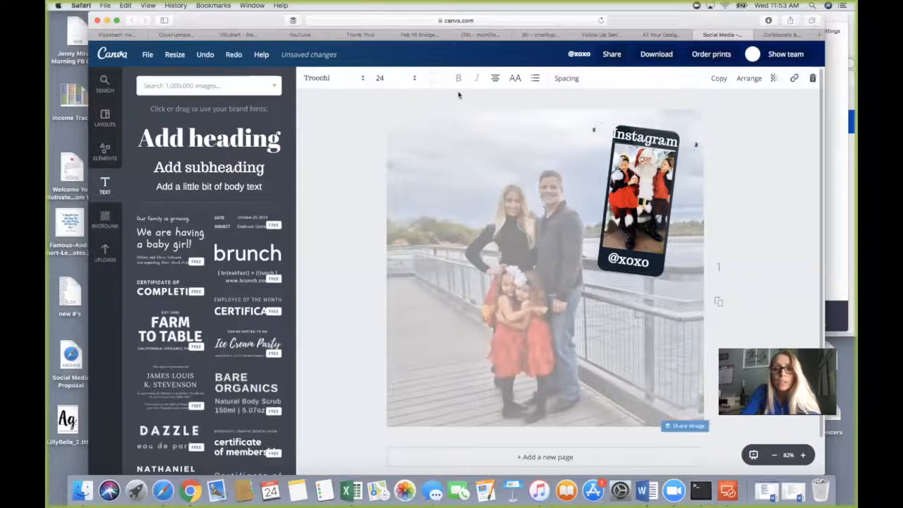
click(384, 79)
click(387, 204)
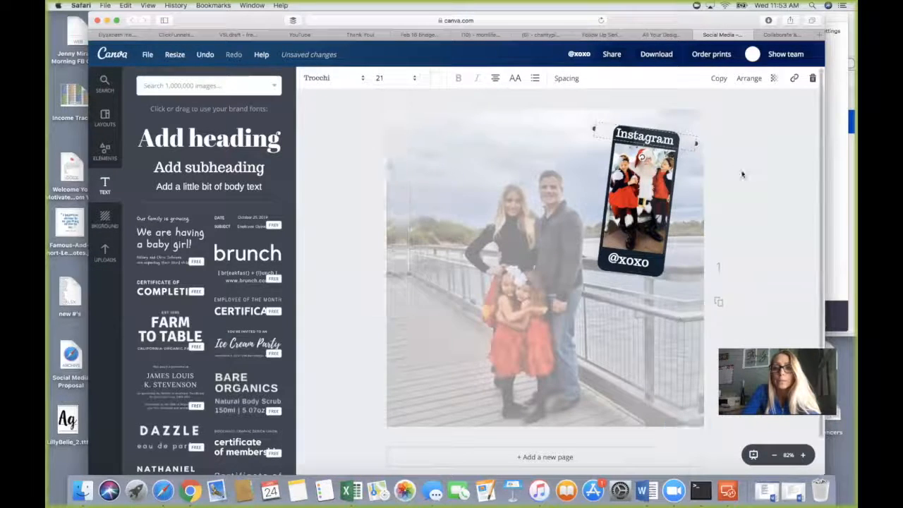
click(665, 142)
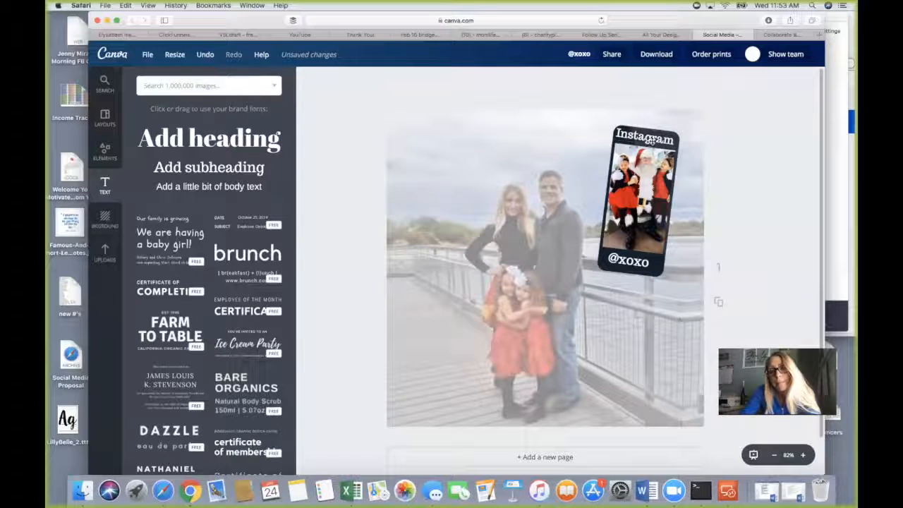
Nudge the "Instagram" text slightly so it sits centred within the phone's top bezel.
drag(653, 141, 651, 144)
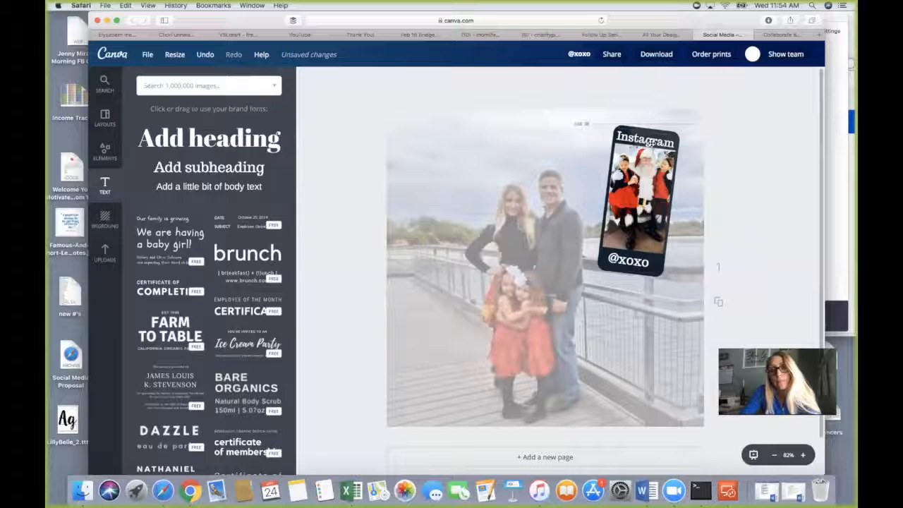
drag(651, 144, 651, 146)
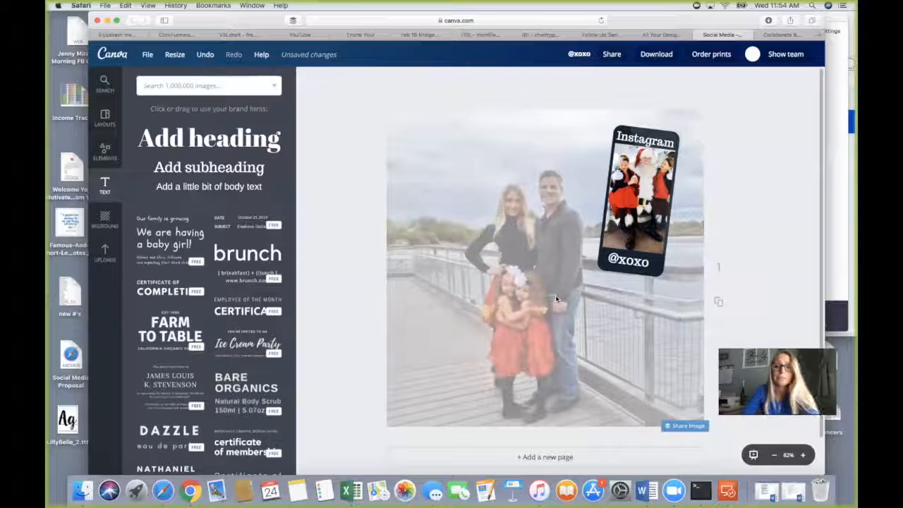
Add a heading reading "Happy Holidays!" and place it above the family, beside the phone.
click(189, 141)
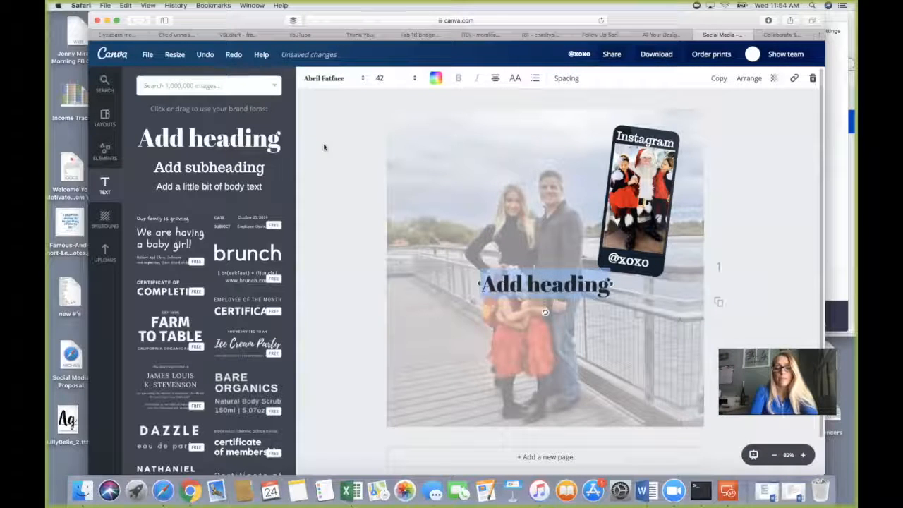
text(Happy Holiday!)
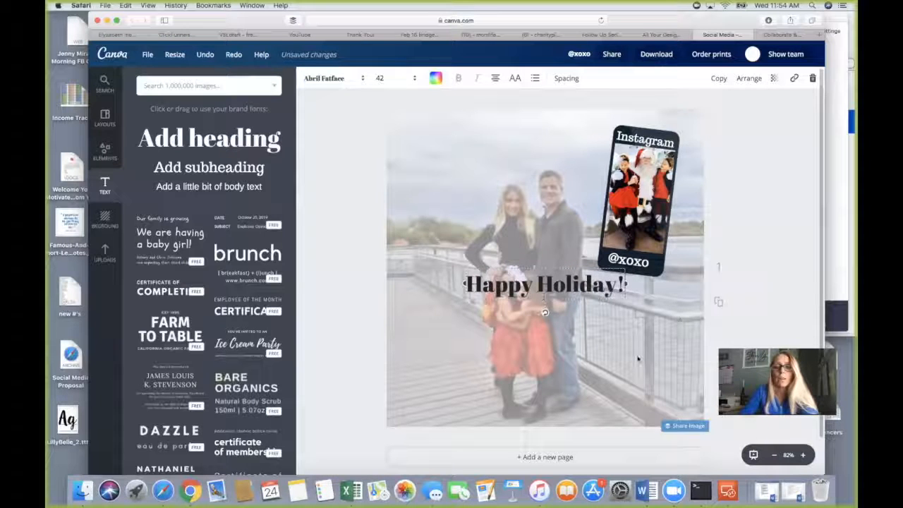
drag(545, 288, 502, 136)
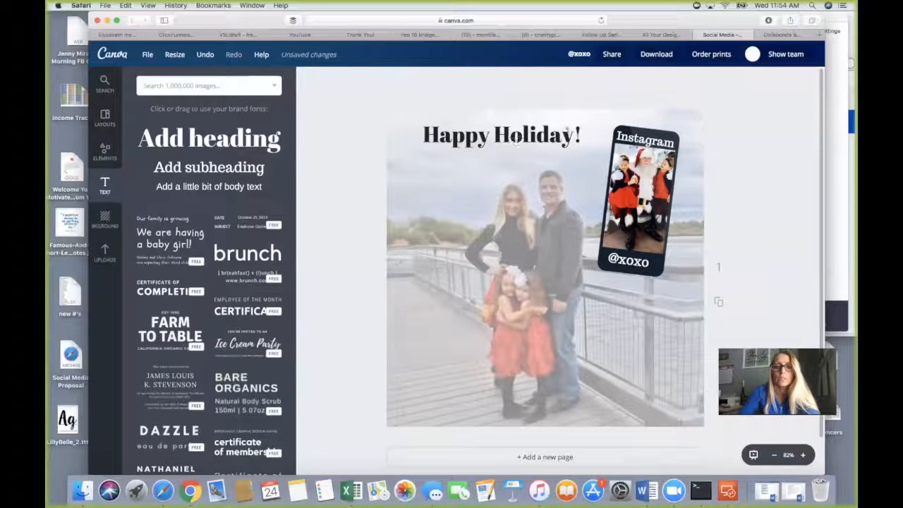
click(573, 132)
text(s)
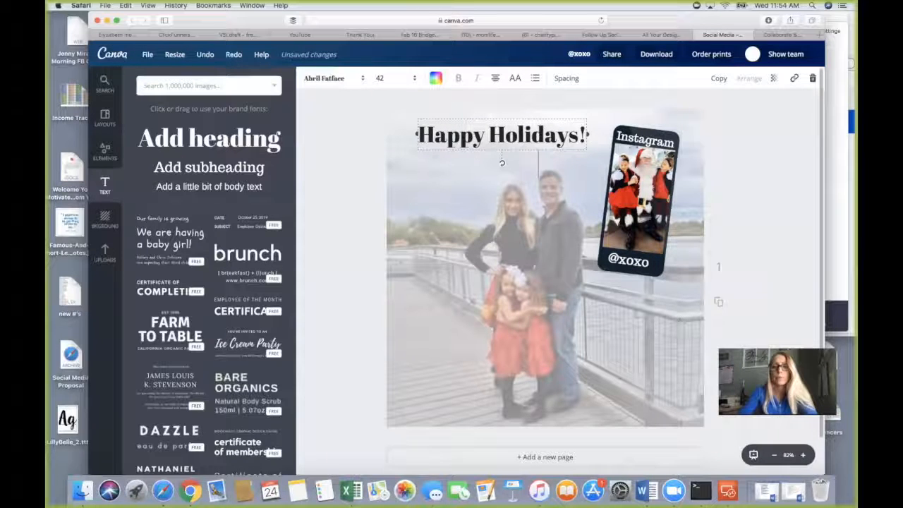
click(613, 344)
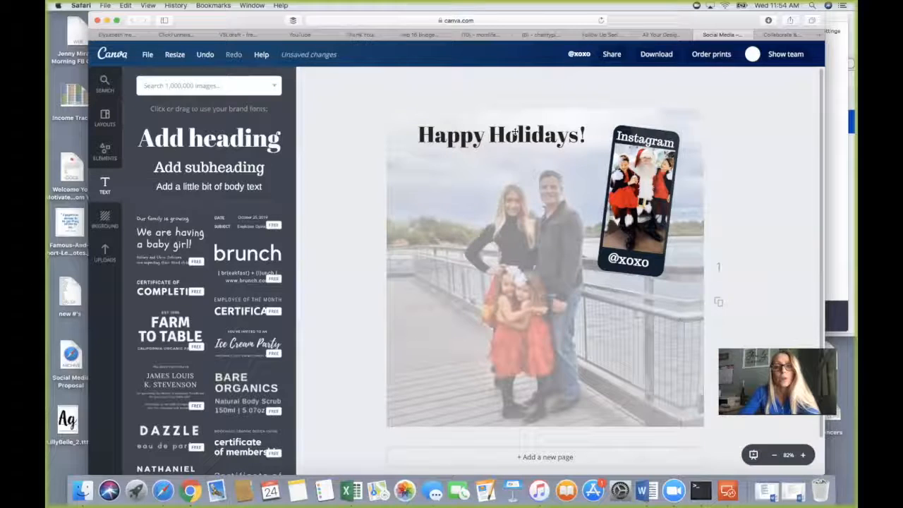
Shift the "Happy Holidays!" heading slightly lower on the page and deselect everything.
click(476, 139)
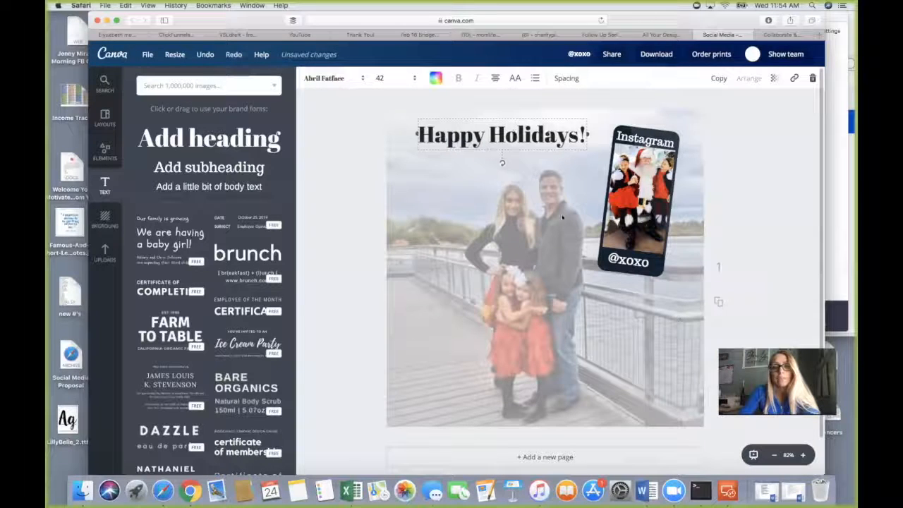
click(614, 337)
drag(469, 138, 469, 144)
click(679, 374)
click(396, 277)
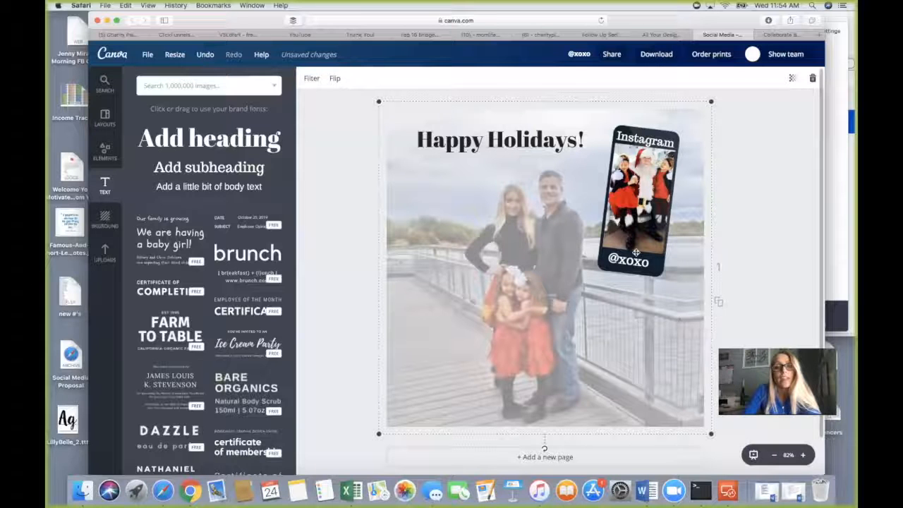
click(772, 199)
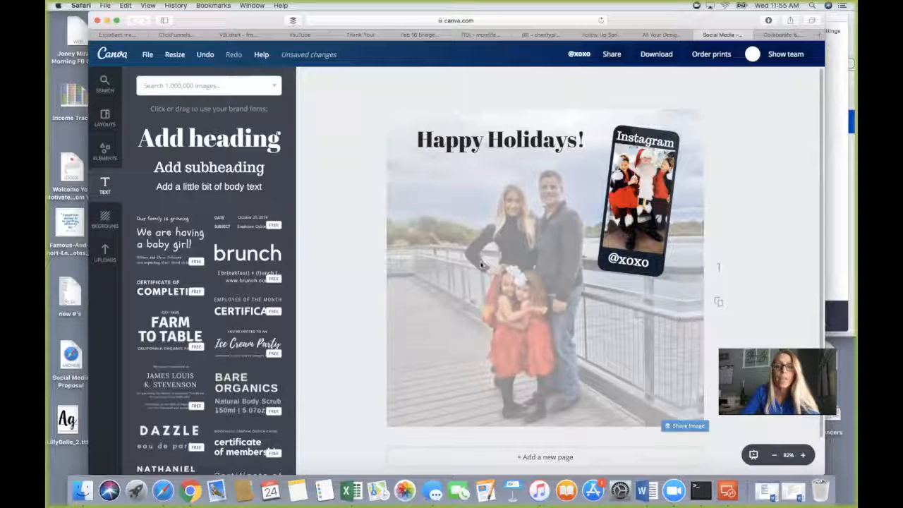
Colour the "Happy Holidays!" heading with the red from the default palette.
click(500, 136)
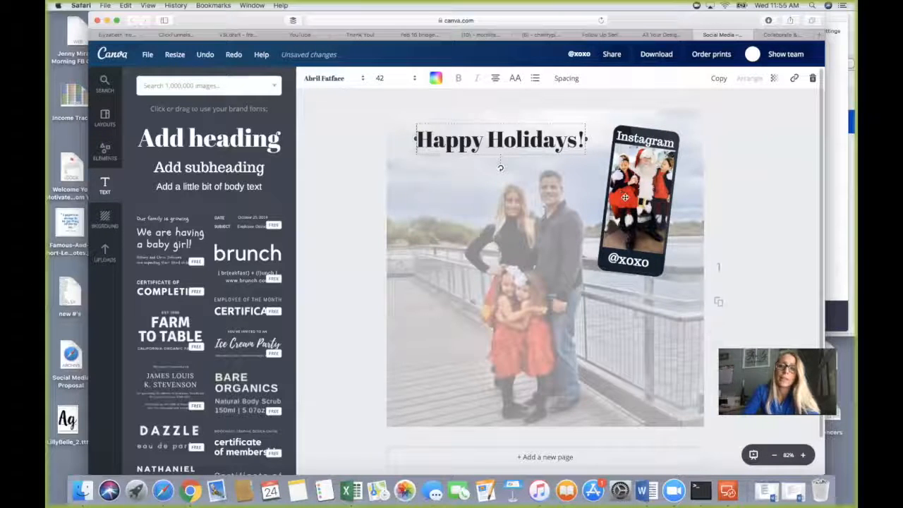
click(435, 78)
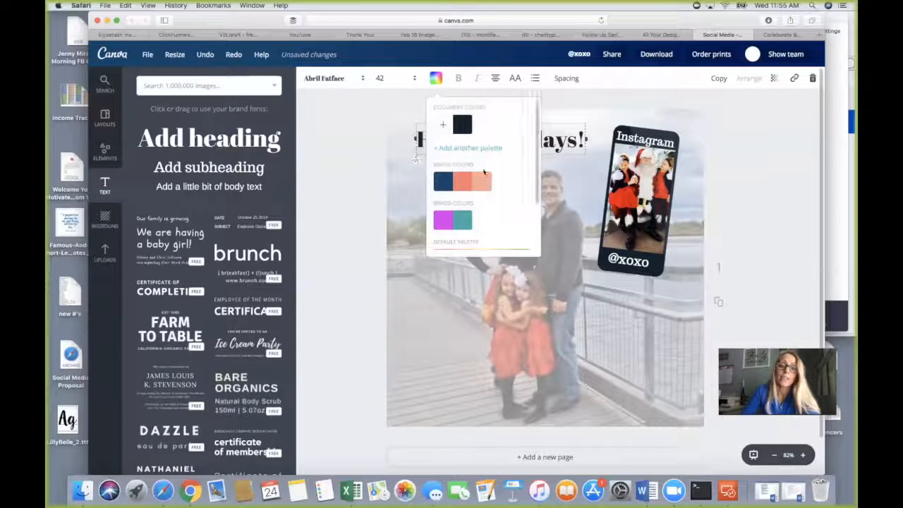
scroll(483, 172, down, 3)
click(439, 190)
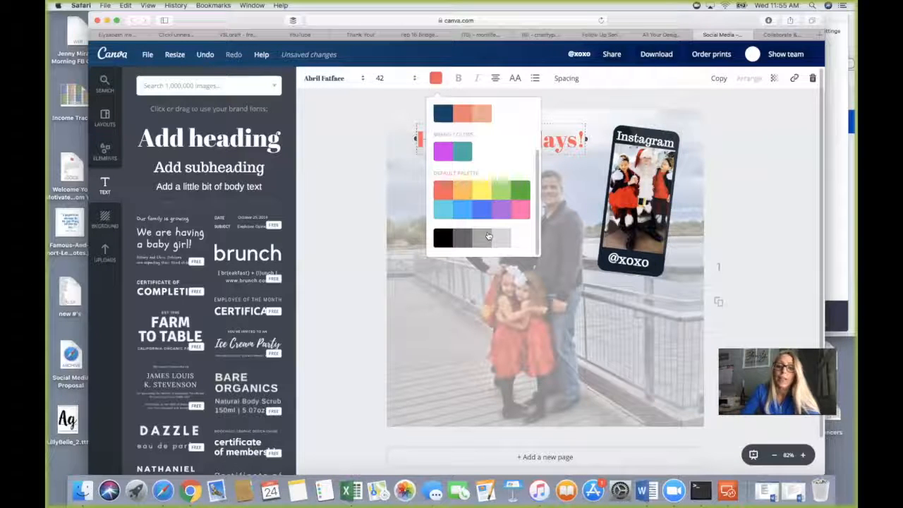
scroll(487, 236, up, 3)
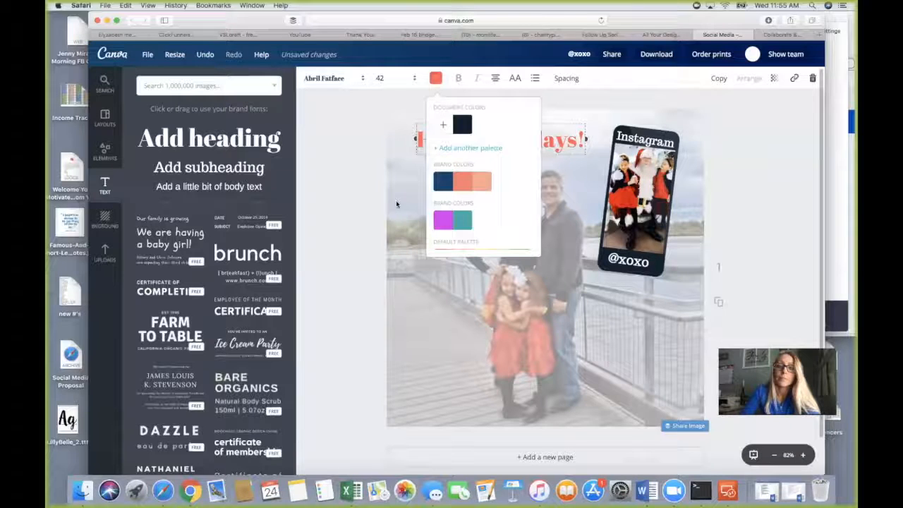
scroll(485, 204, down, 3)
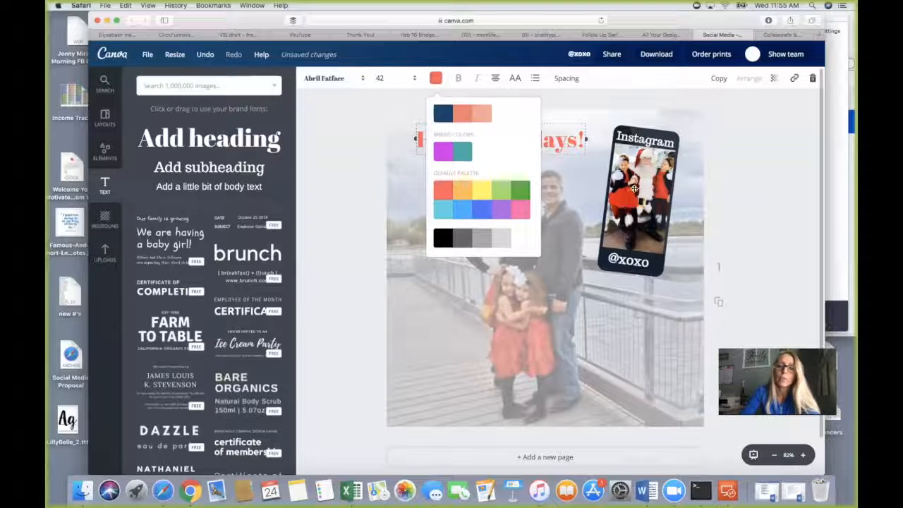
scroll(494, 163, up, 3)
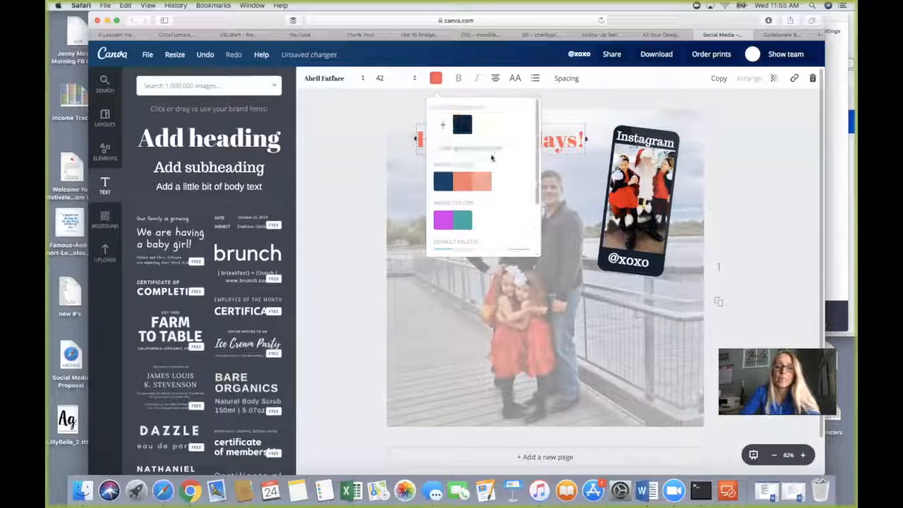
click(474, 149)
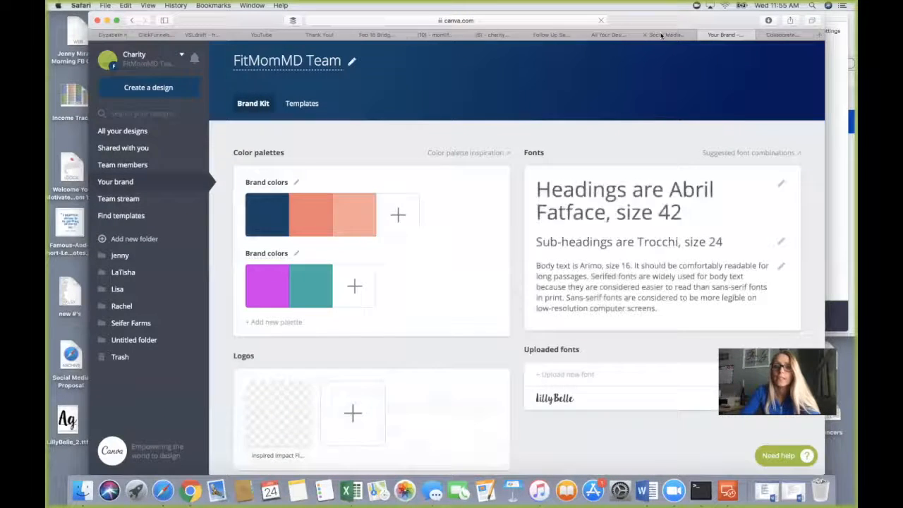
click(661, 35)
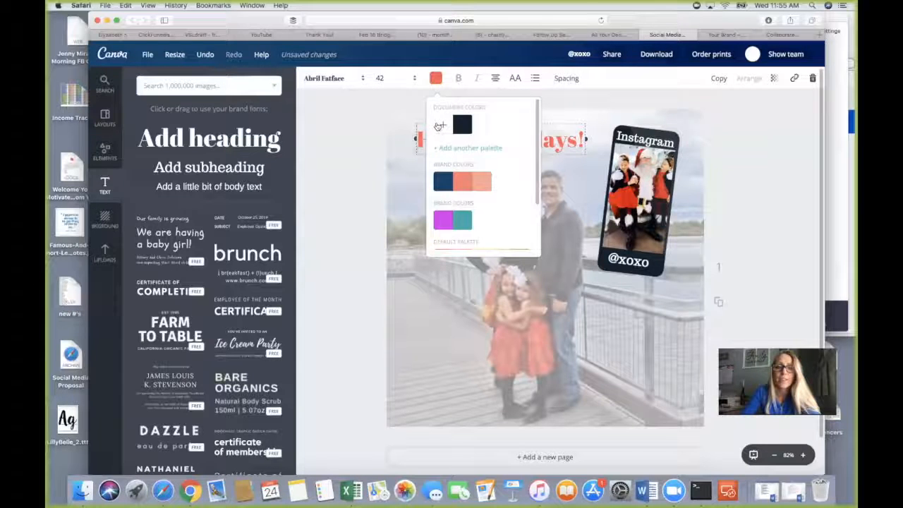
Give the "Happy Holidays!" heading a custom brighter red, colour code ff0f2f.
click(445, 124)
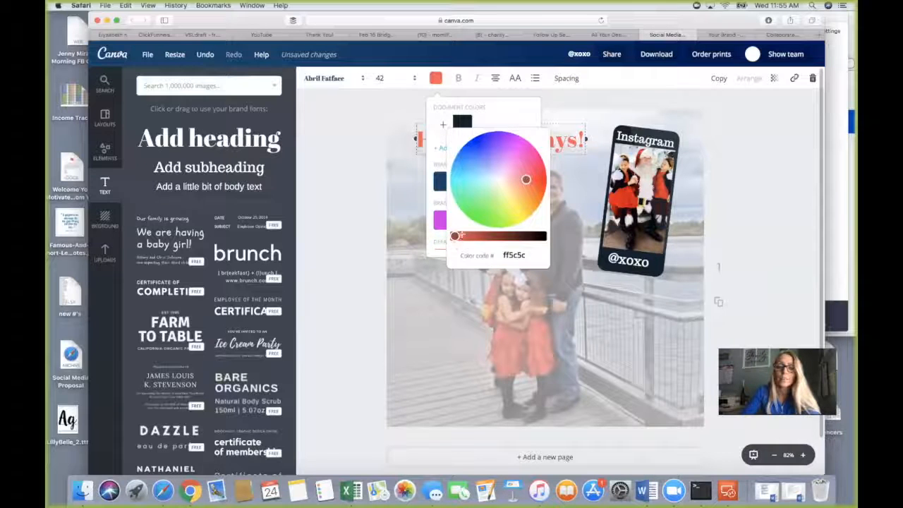
drag(525, 179, 539, 174)
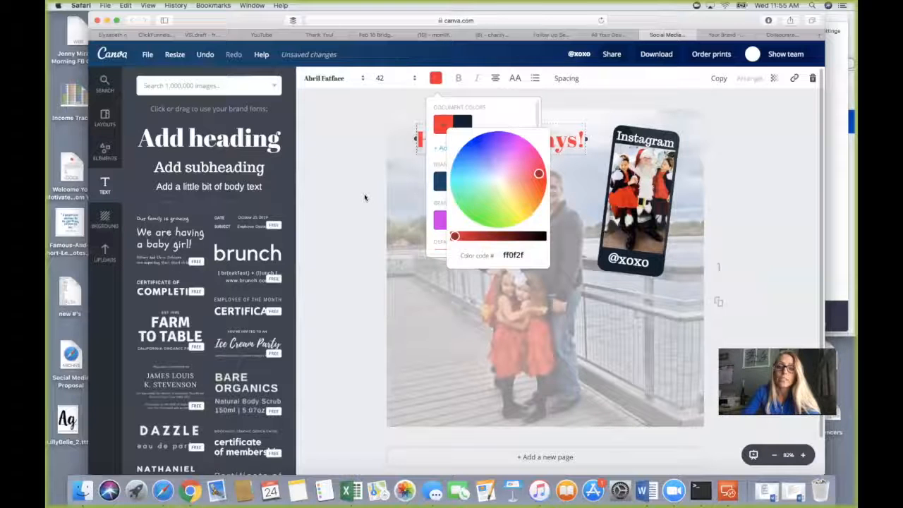
click(396, 195)
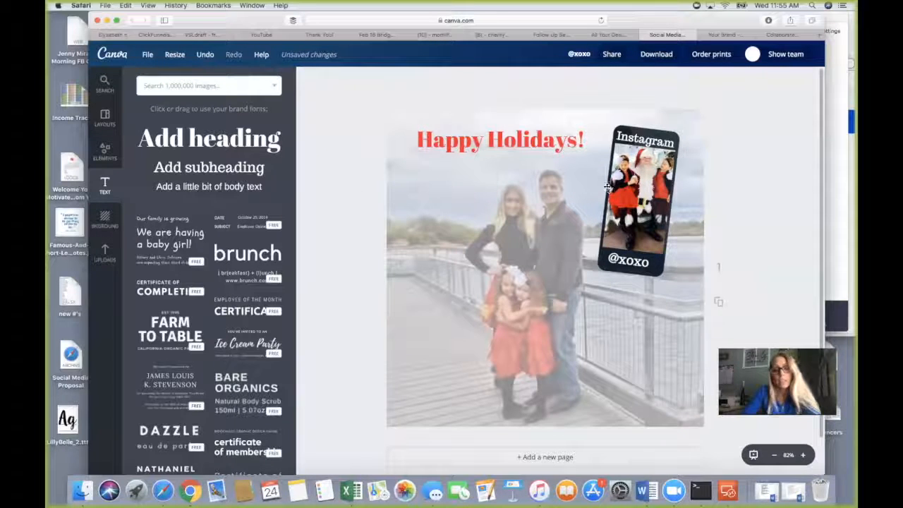
Change the font of the whole "Happy Holidays!" heading to Crafty Girls.
click(552, 141)
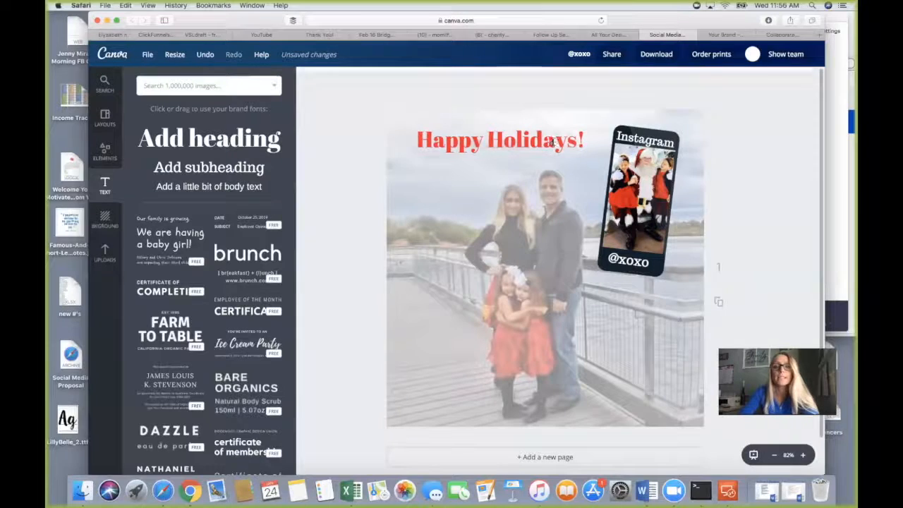
drag(584, 140, 410, 146)
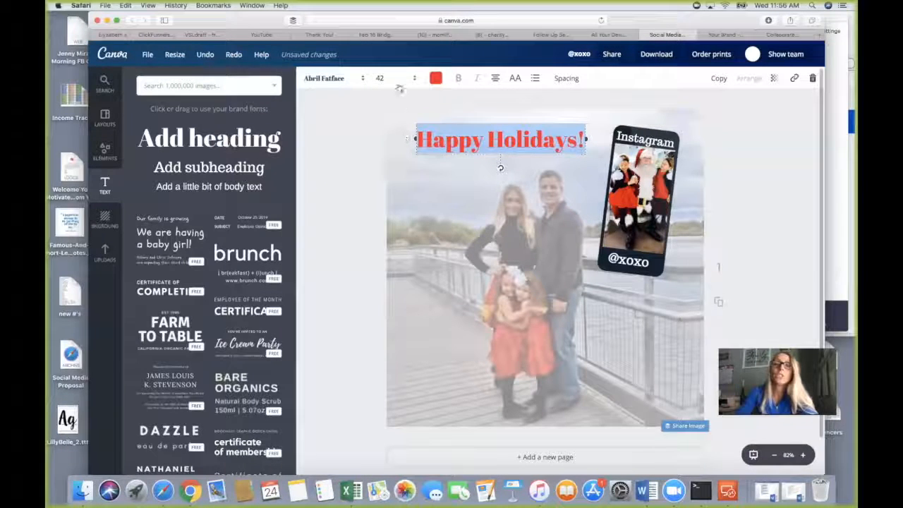
click(336, 78)
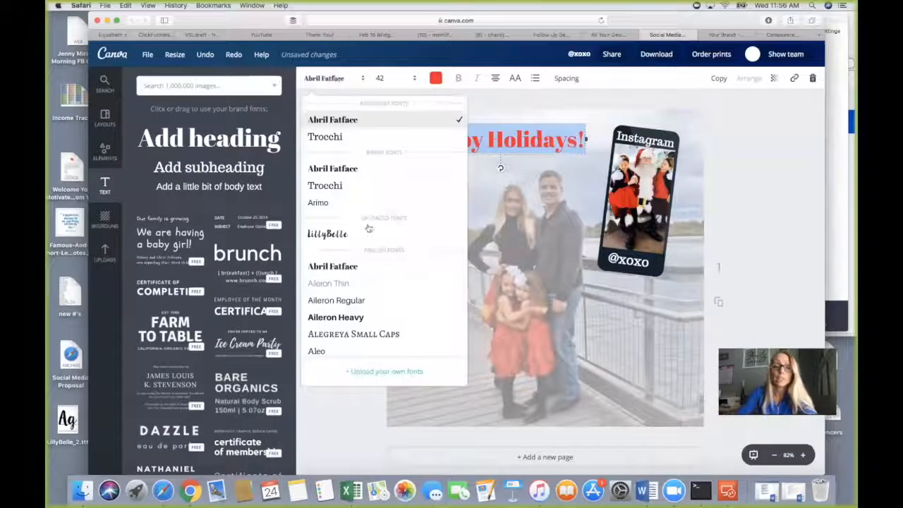
scroll(367, 228, down, 2)
scroll(367, 228, down, 10)
scroll(367, 226, down, 8)
scroll(367, 227, down, 5)
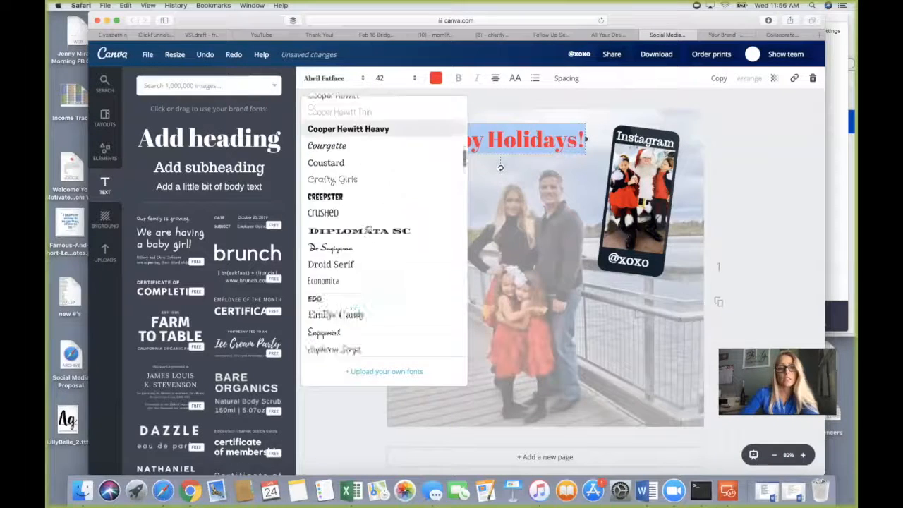
scroll(368, 228, down, 3)
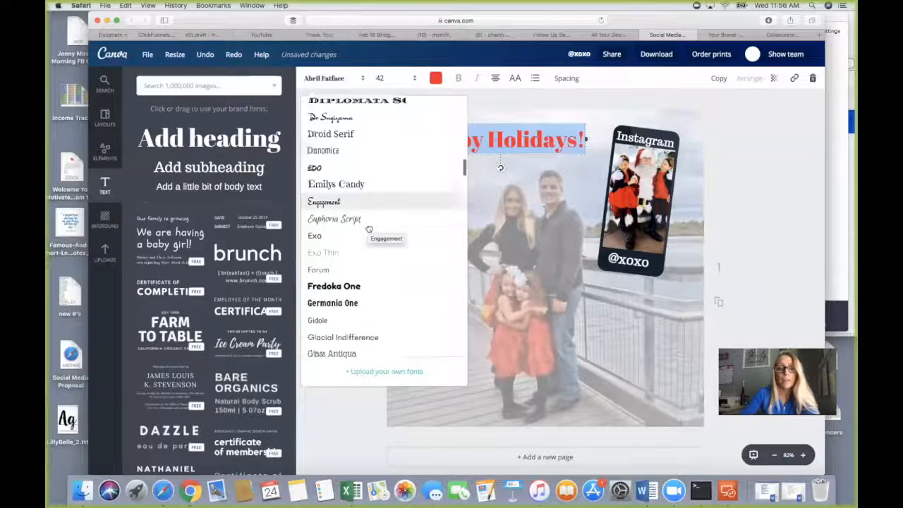
scroll(367, 228, down, 4)
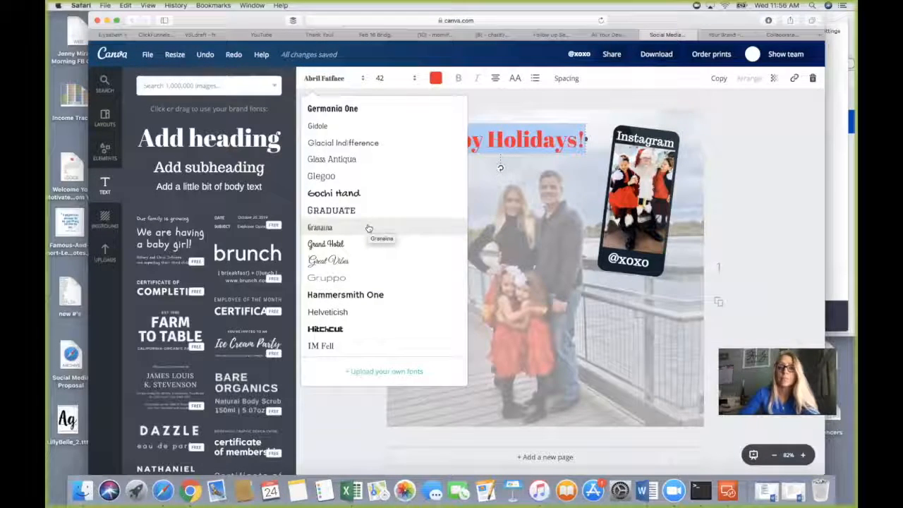
scroll(368, 228, down, 8)
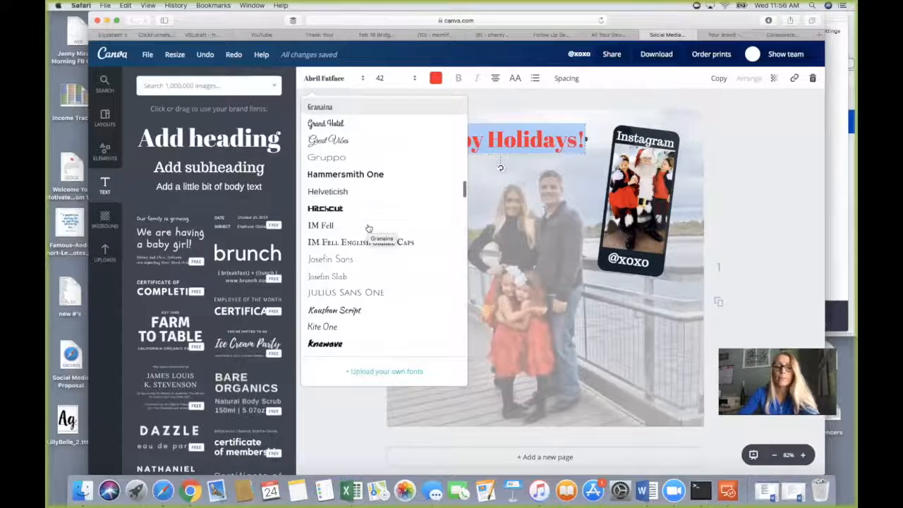
scroll(368, 228, down, 4)
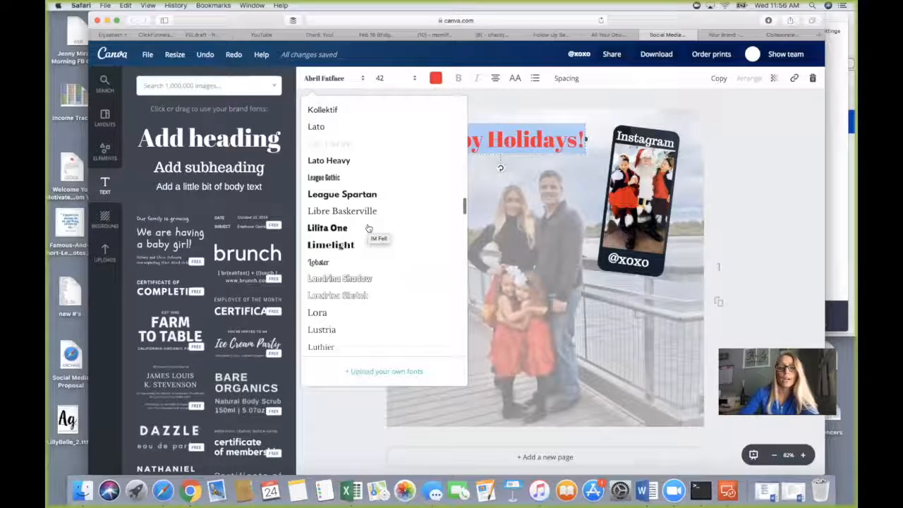
scroll(368, 229, down, 5)
scroll(369, 228, up, 10)
scroll(368, 228, up, 8)
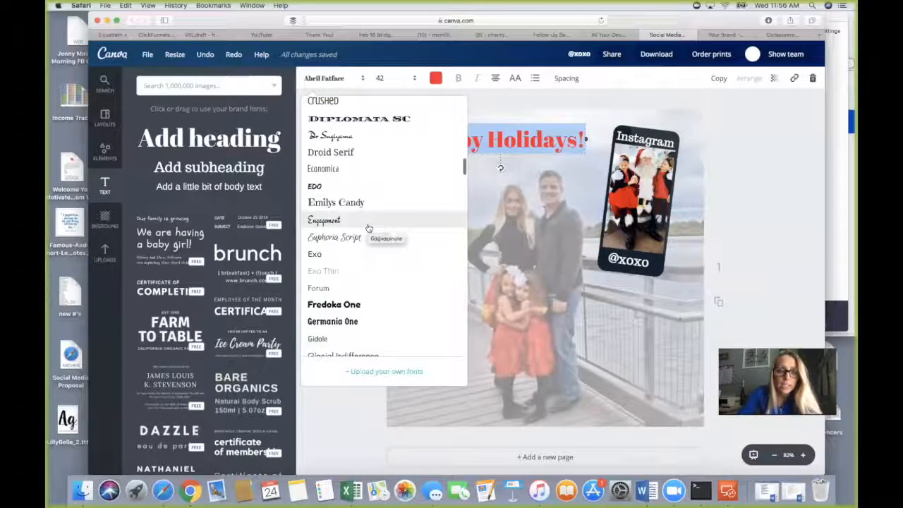
scroll(368, 228, up, 4)
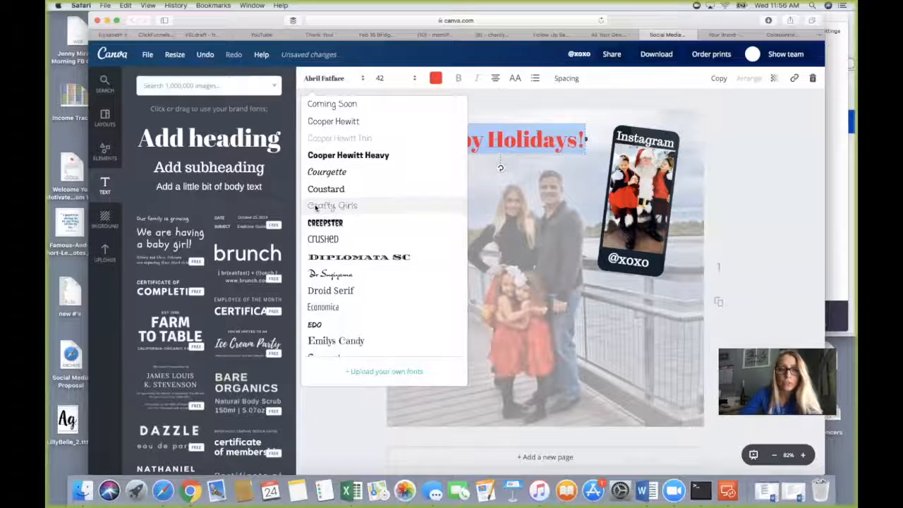
click(460, 207)
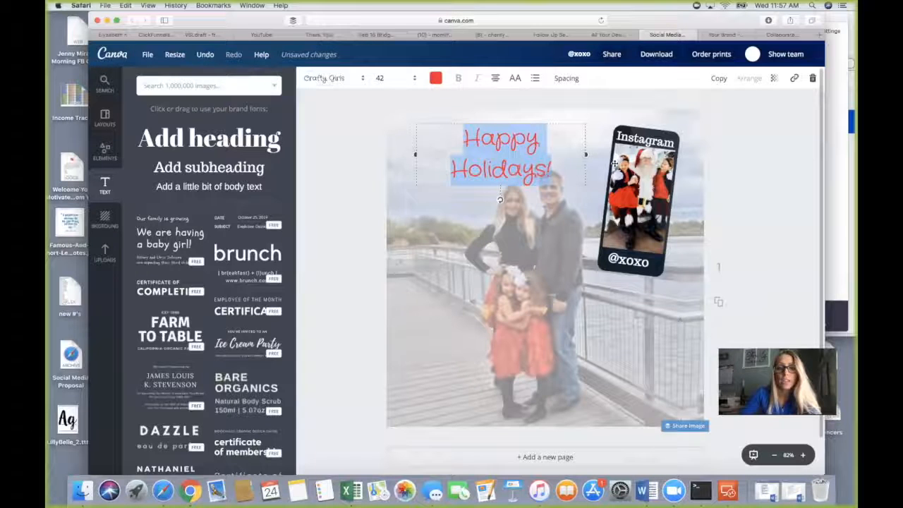
Widen the heading's text box so "Happy Holidays!" fits on one line, and shift it slightly away from the phone.
drag(587, 154, 608, 156)
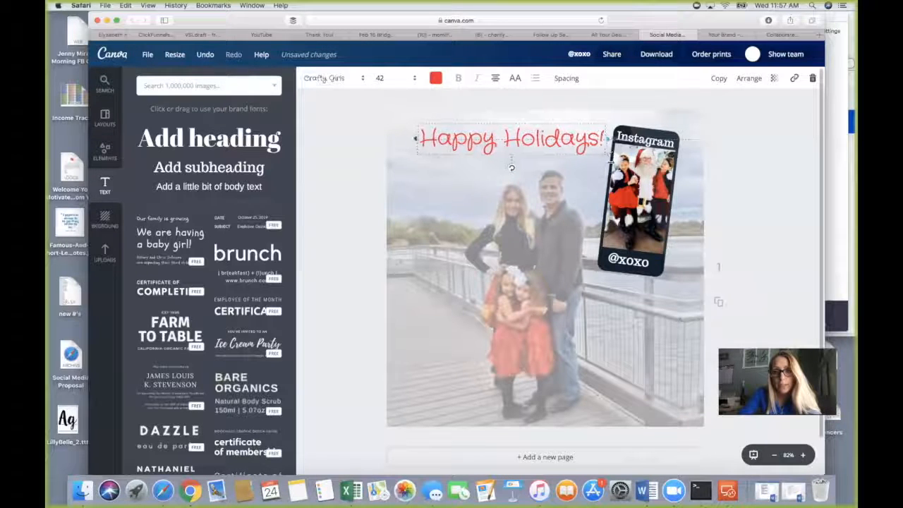
drag(496, 139, 489, 139)
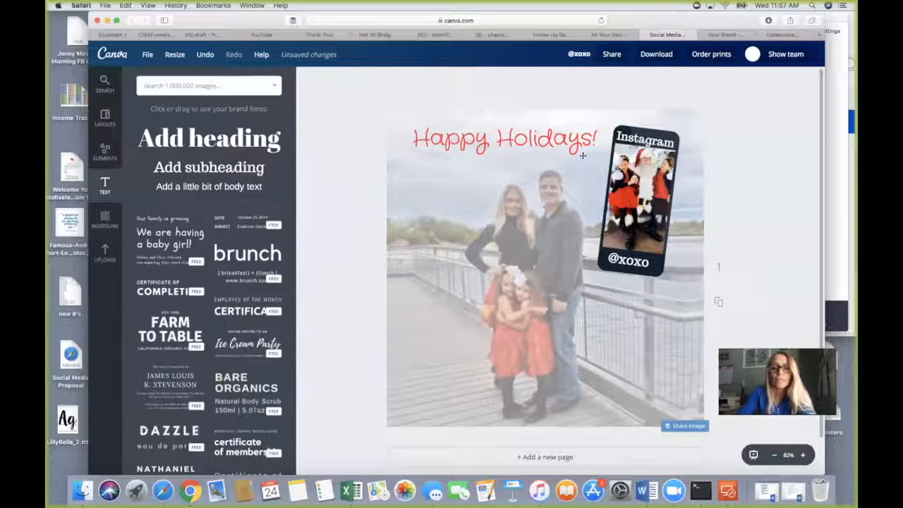
Change the whole "Happy Holidays!" heading's font to Trocchi and shift the heading slightly away from the phone.
click(468, 139)
drag(600, 139, 406, 138)
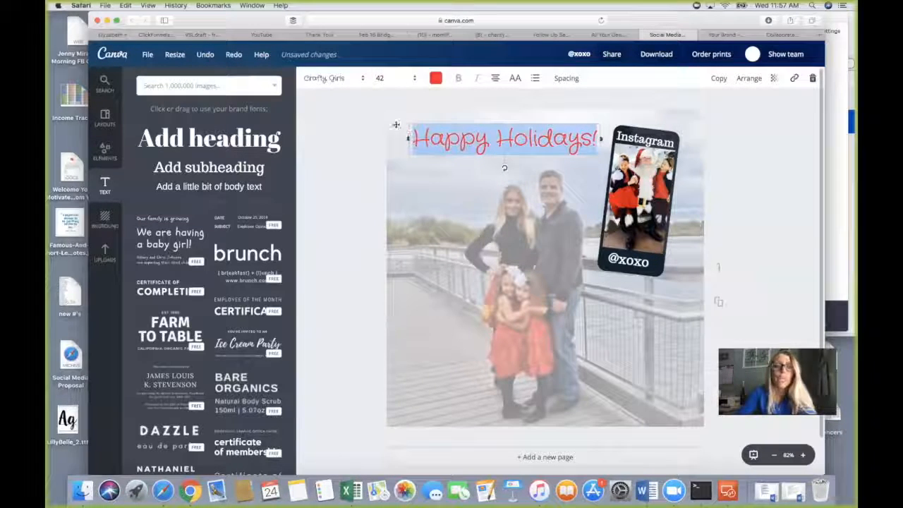
click(346, 84)
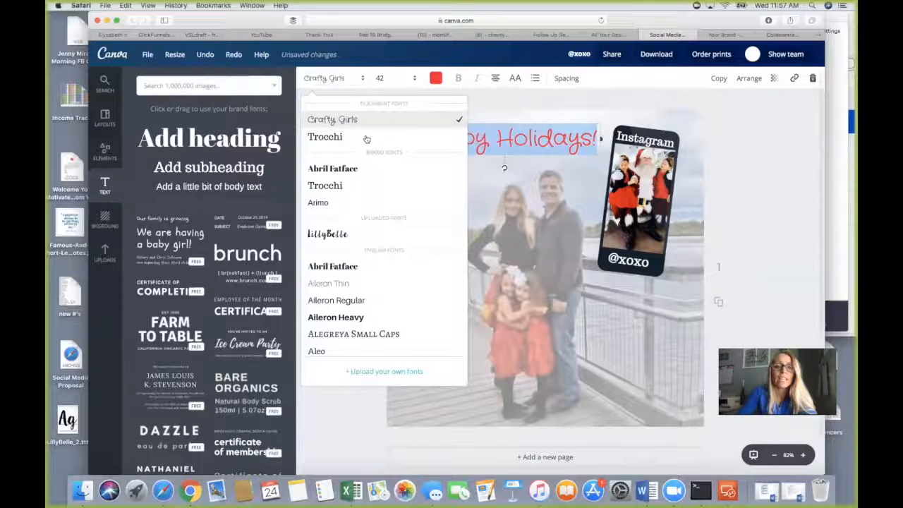
scroll(365, 138, up, 2)
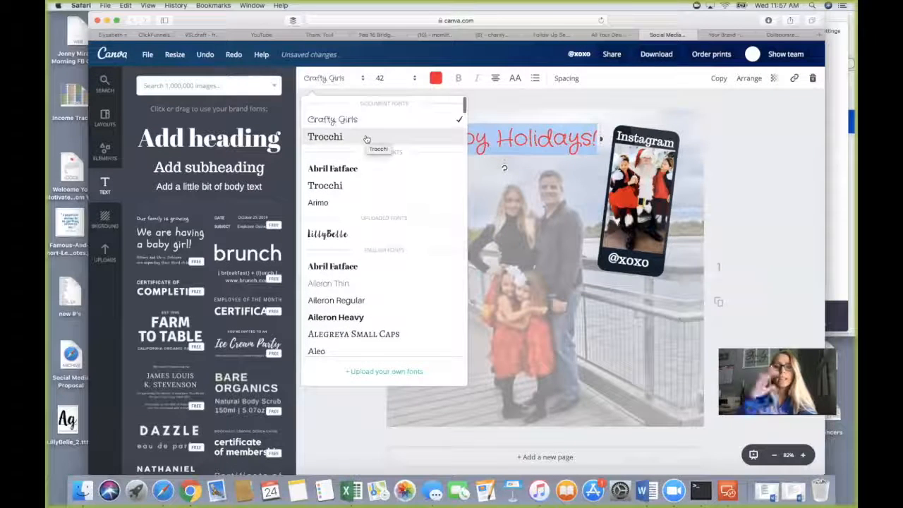
click(325, 186)
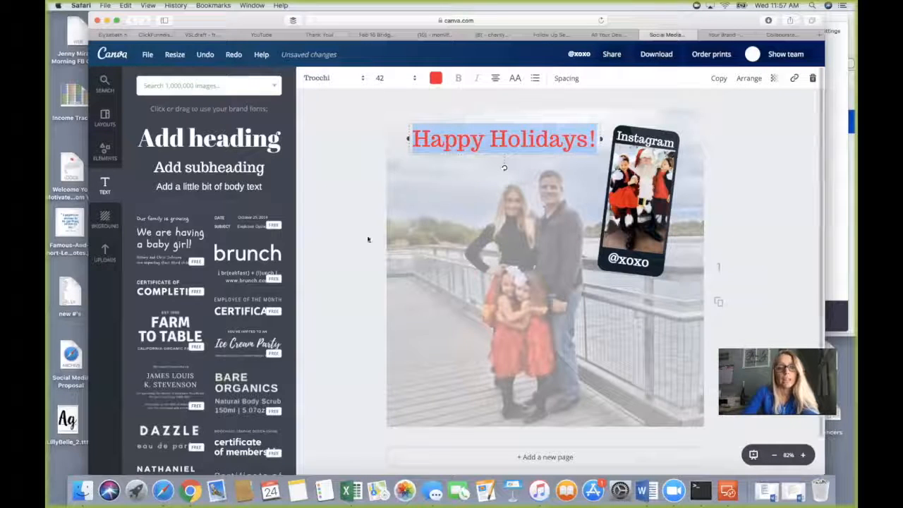
key(Escape)
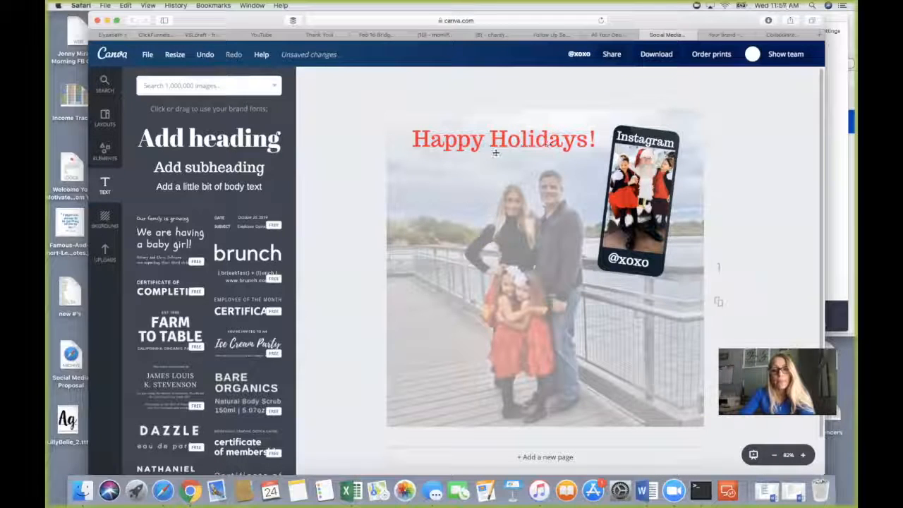
drag(475, 144, 452, 146)
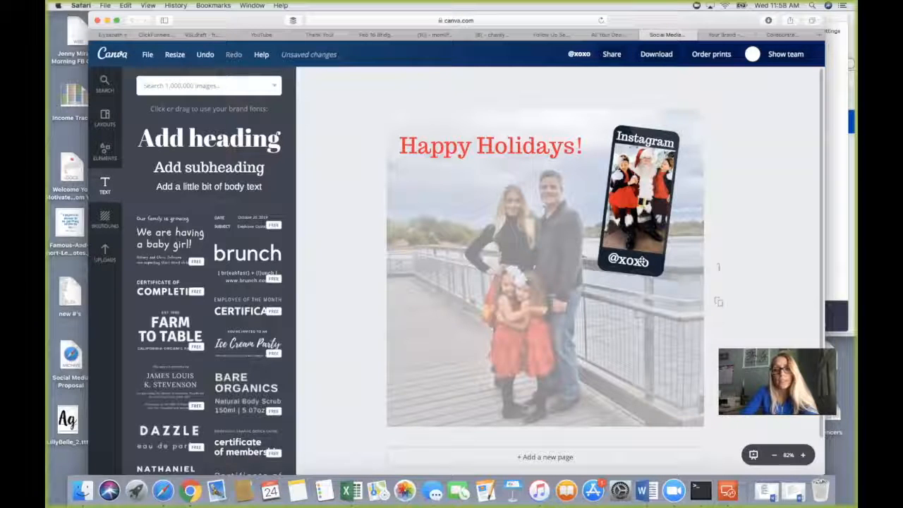
drag(635, 223, 637, 329)
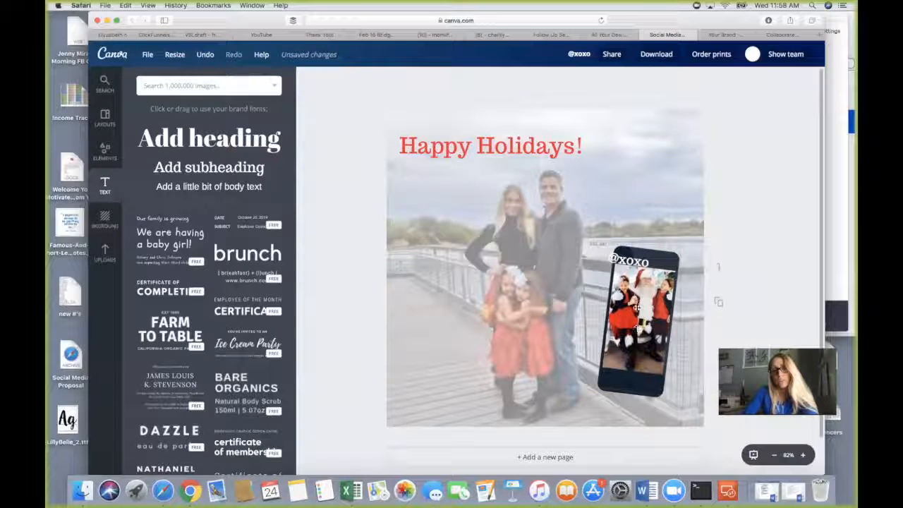
drag(641, 294, 638, 383)
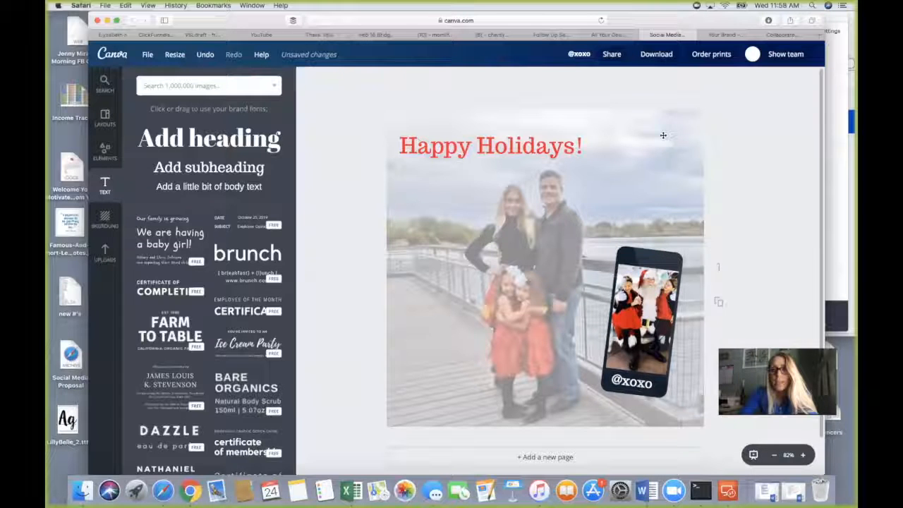
drag(656, 141, 658, 262)
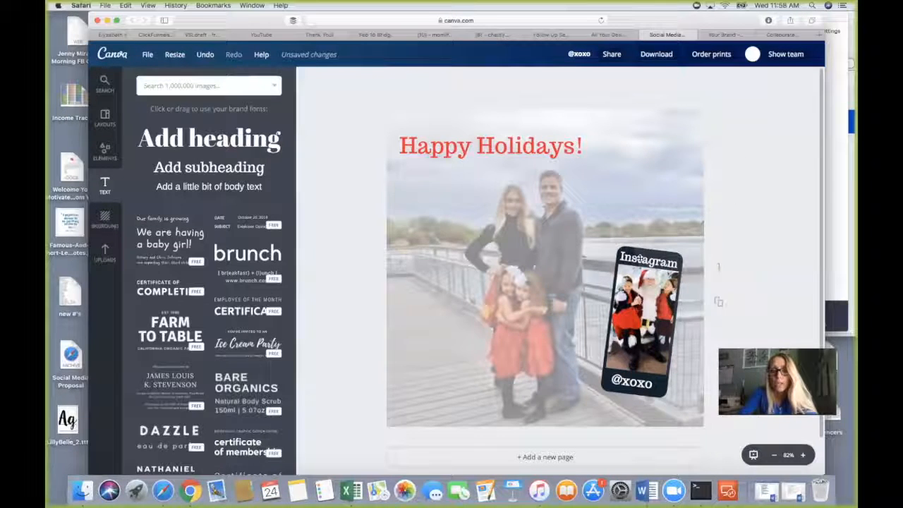
drag(638, 258, 641, 258)
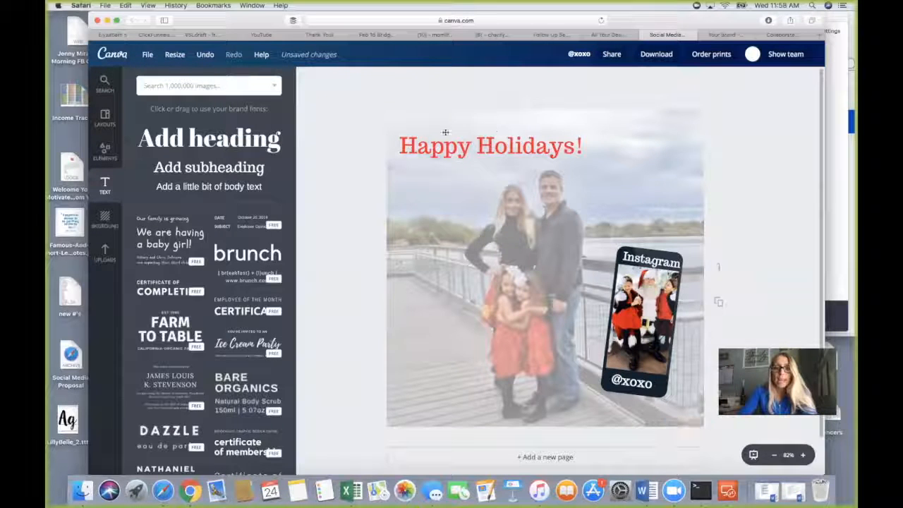
drag(486, 143, 539, 142)
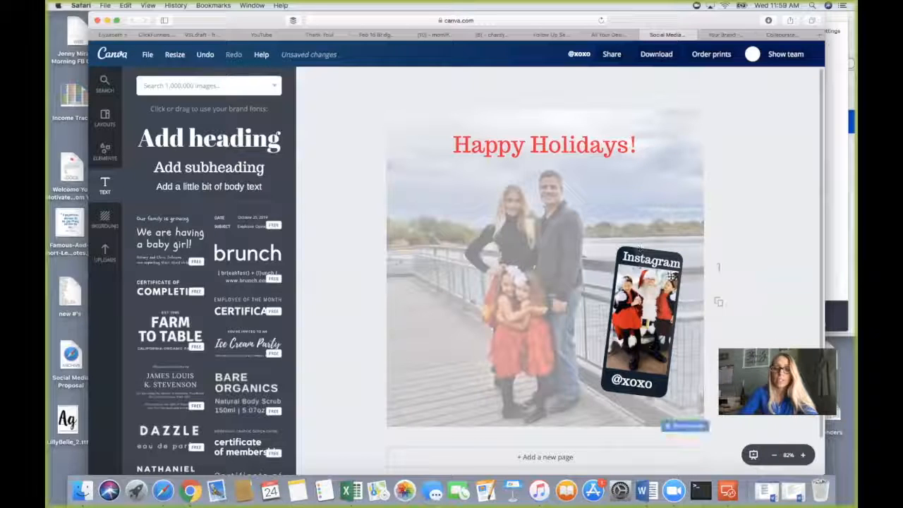
Check the phone graphic's transparency setting, keeping it at 100, and nudge the "Instagram" label slightly within the phone's upper edge.
click(631, 294)
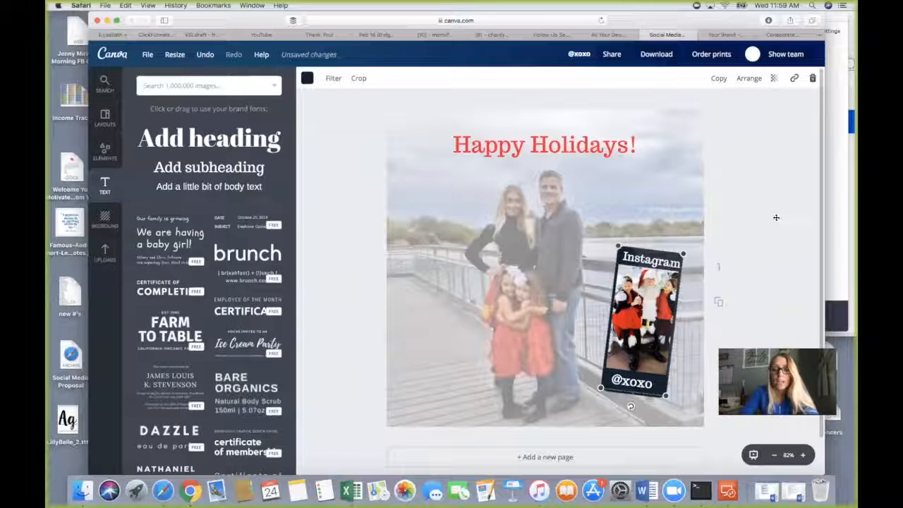
click(773, 79)
mouse_move(756, 106)
mouse_down()
mouse_move(727, 113)
mouse_move(759, 113)
mouse_up()
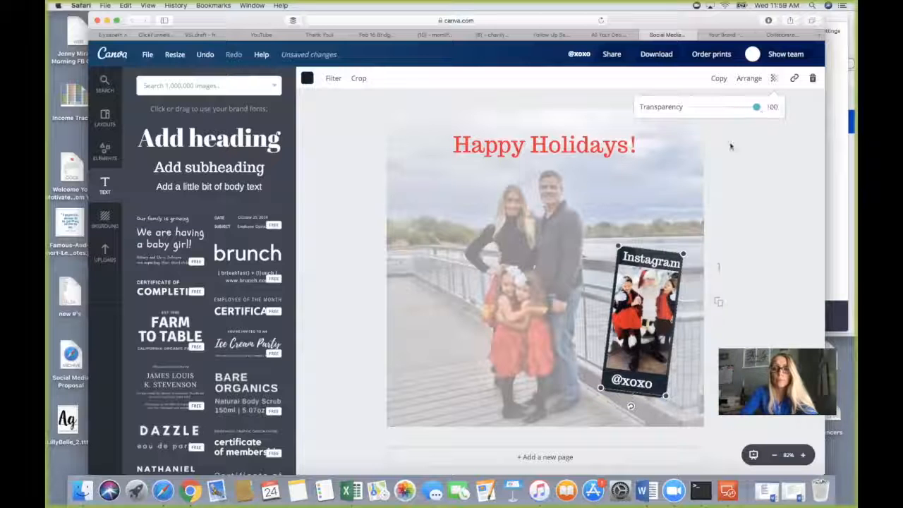
click(675, 311)
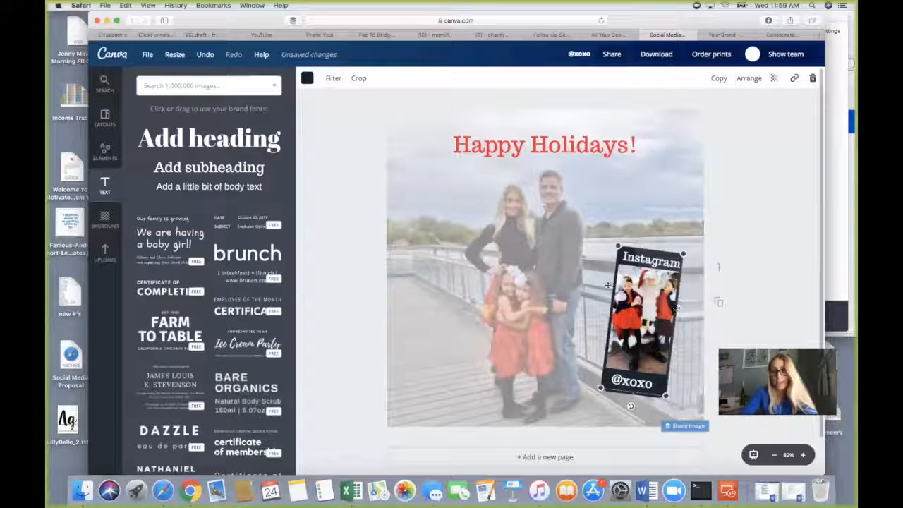
drag(646, 261, 644, 261)
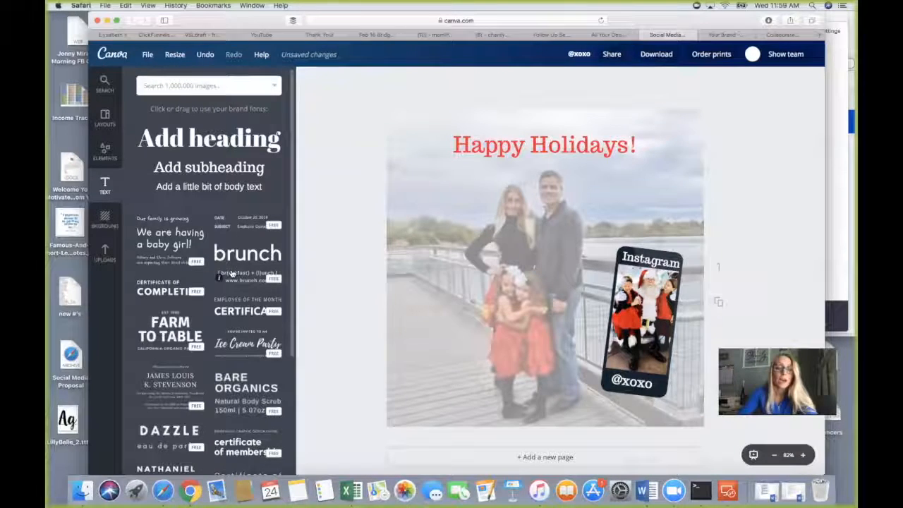
Browse the ready-made text combinations and add the "Parmesan Cheese" one to the design.
scroll(232, 274, down, 2)
scroll(231, 273, down, 3)
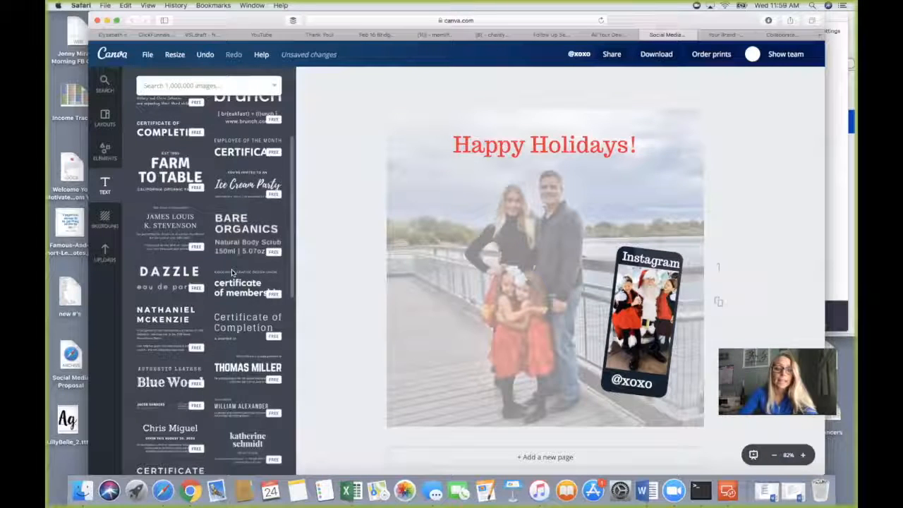
scroll(231, 274, up, 2)
scroll(233, 275, up, 3)
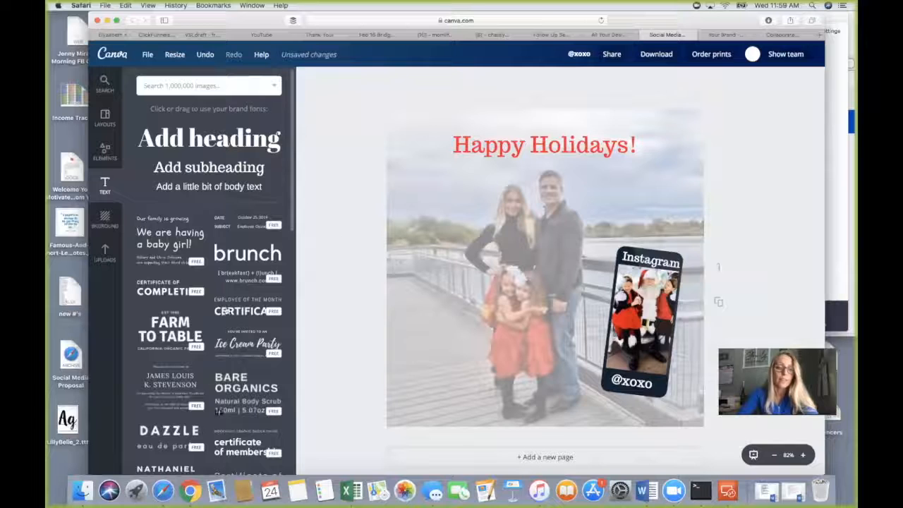
scroll(238, 303, down, 5)
scroll(237, 302, down, 1)
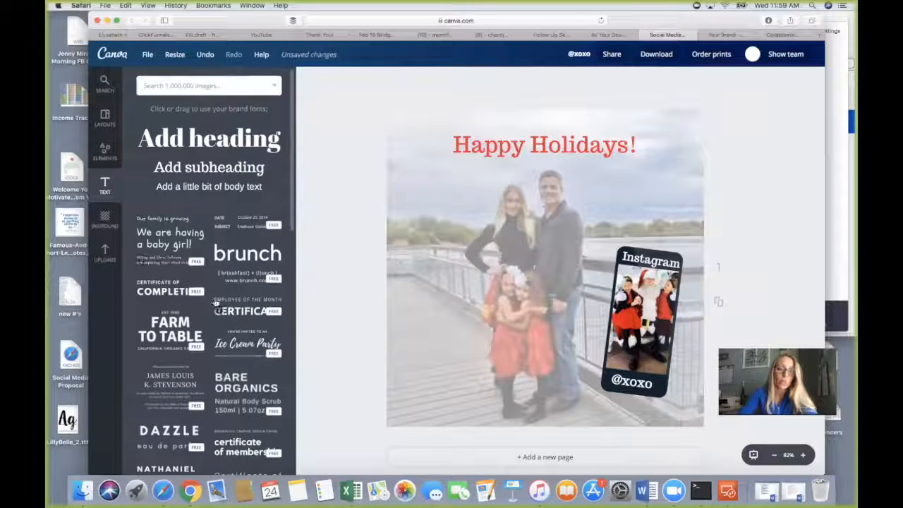
scroll(215, 302, down, 10)
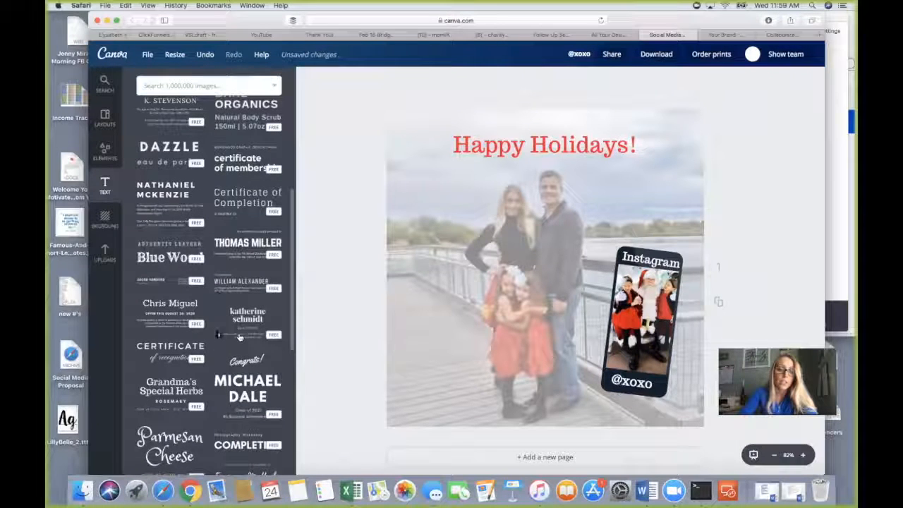
scroll(239, 336, down, 1)
scroll(239, 337, down, 4)
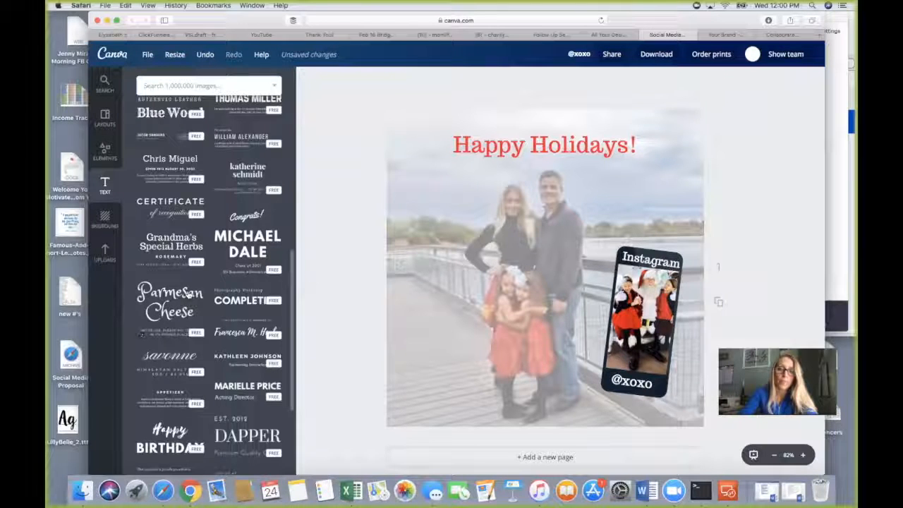
click(163, 292)
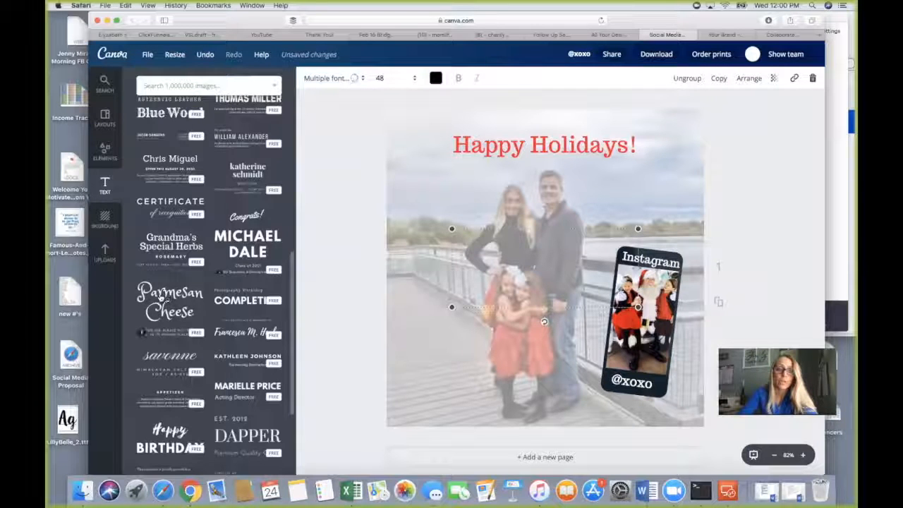
click(303, 286)
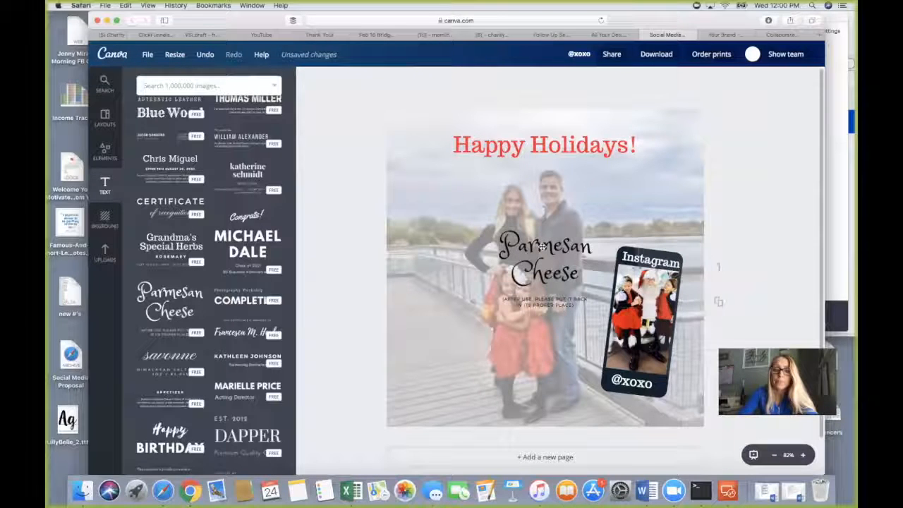
Delete the "Parmesan Cheese" title and its small caption from the design.
click(540, 245)
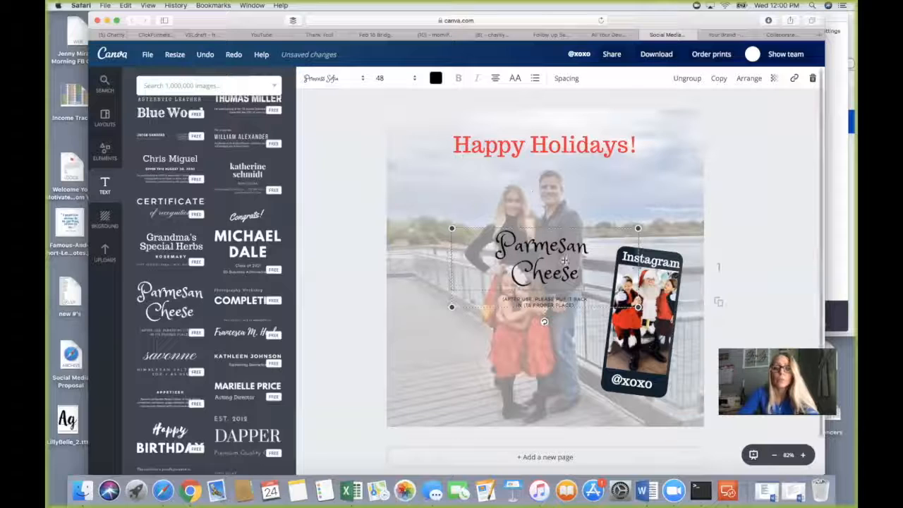
double_click(460, 236)
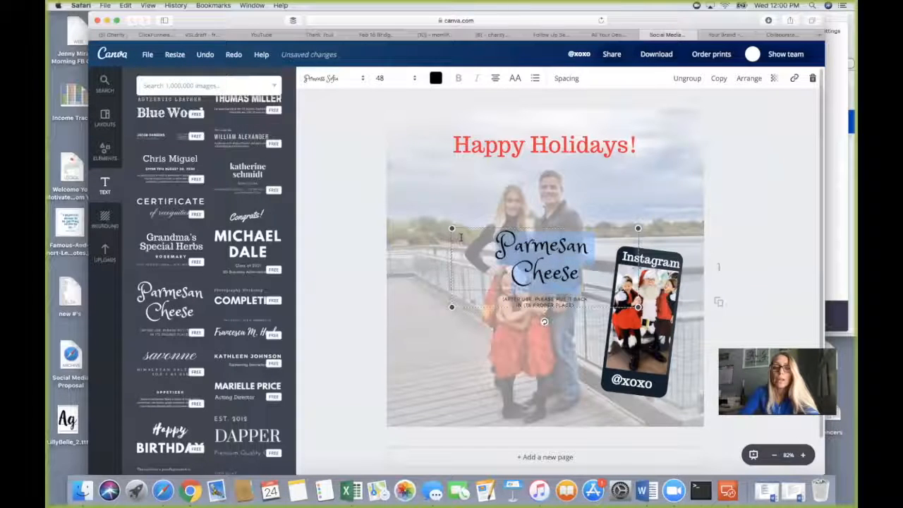
key(BackSpace)
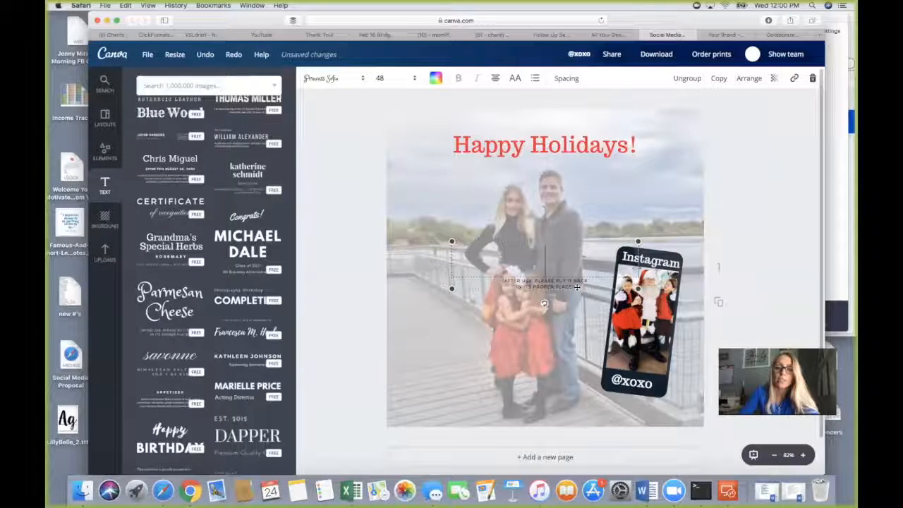
click(559, 285)
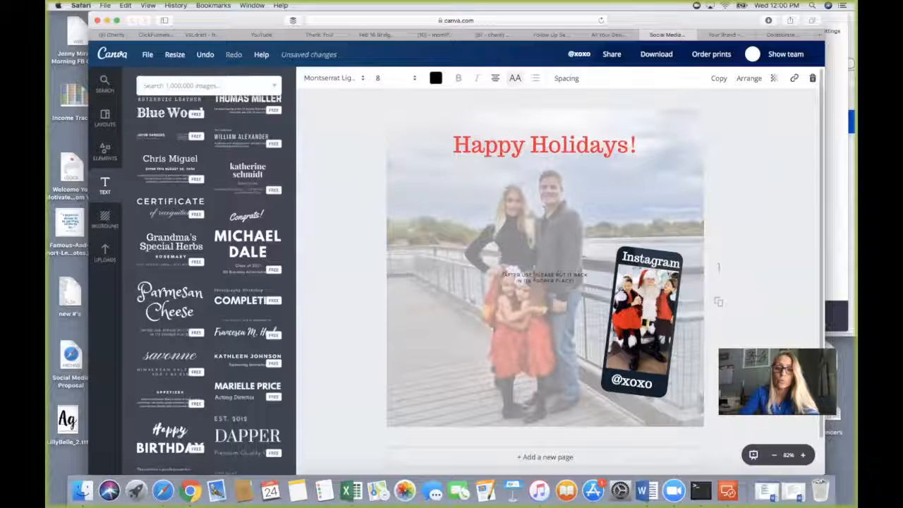
click(550, 278)
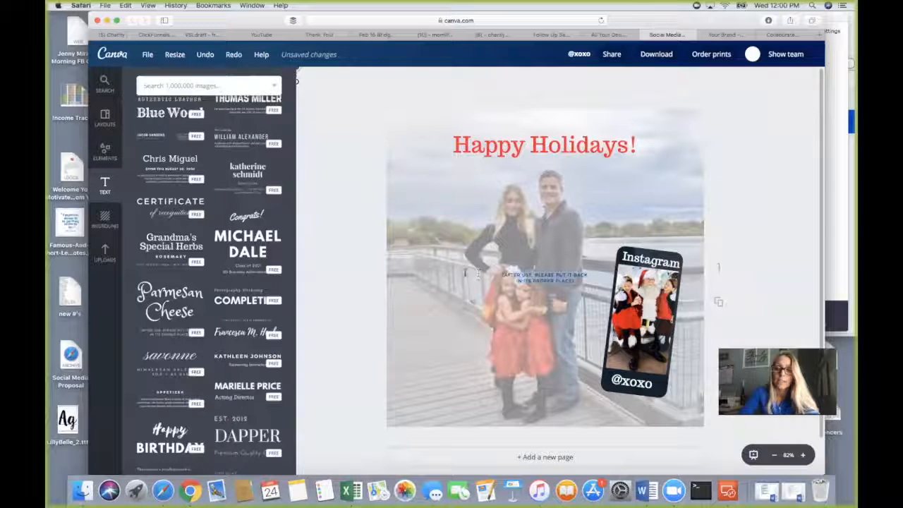
key(BackSpace)
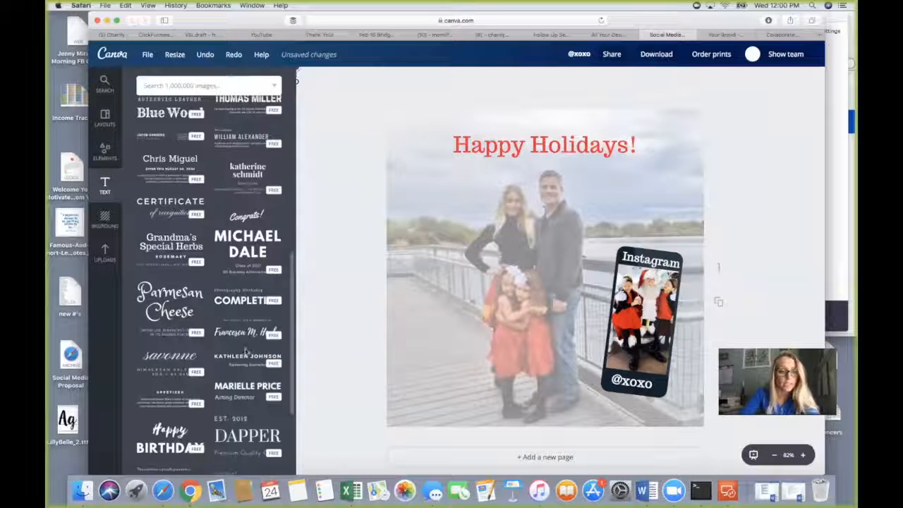
Add the "savonne" script text combination to the design and select its title.
scroll(197, 344, down, 3)
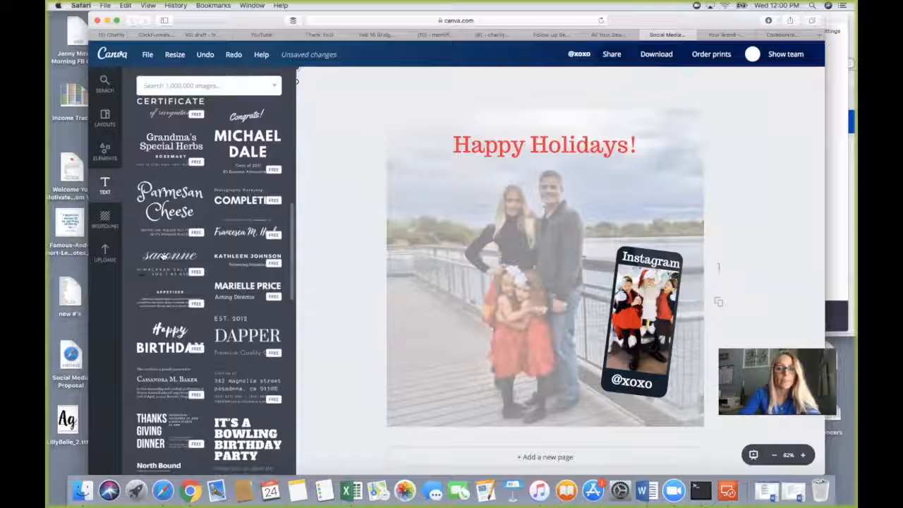
mouse_move(206, 257)
mouse_down()
mouse_move(463, 269)
mouse_move(211, 257)
mouse_up()
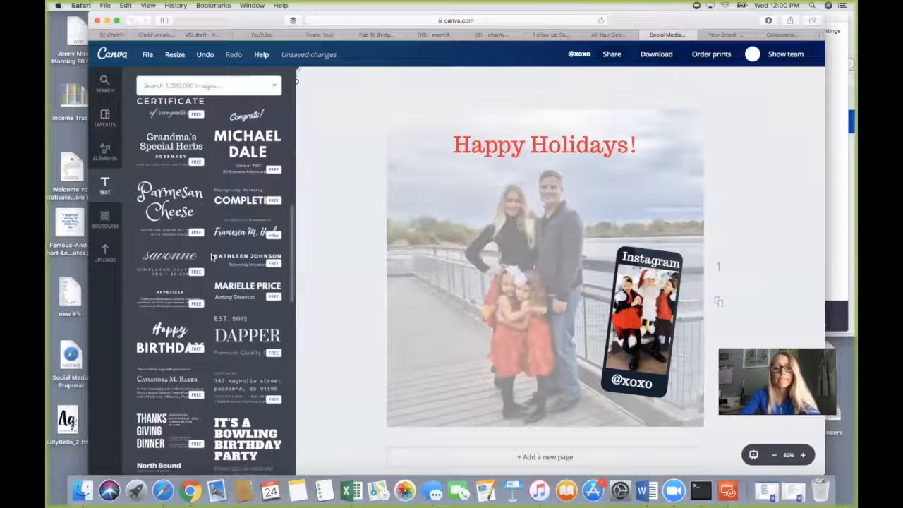
click(211, 257)
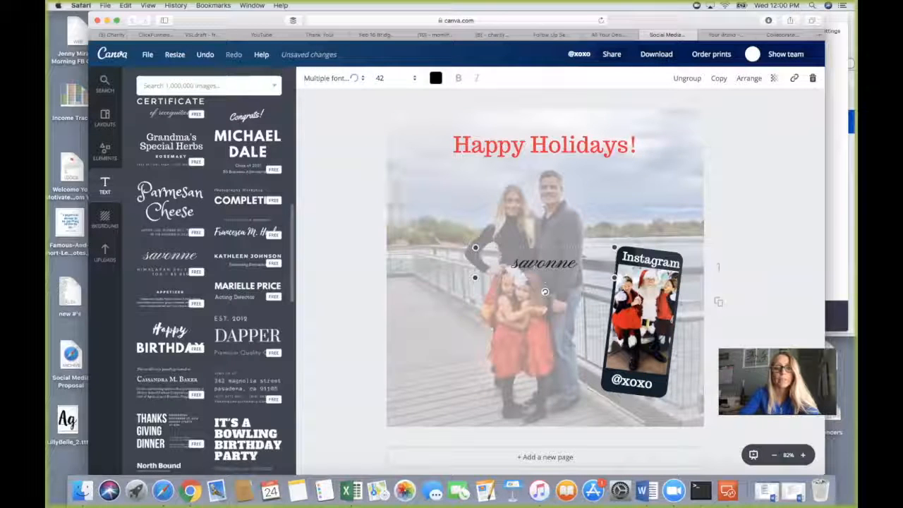
click(422, 268)
click(500, 267)
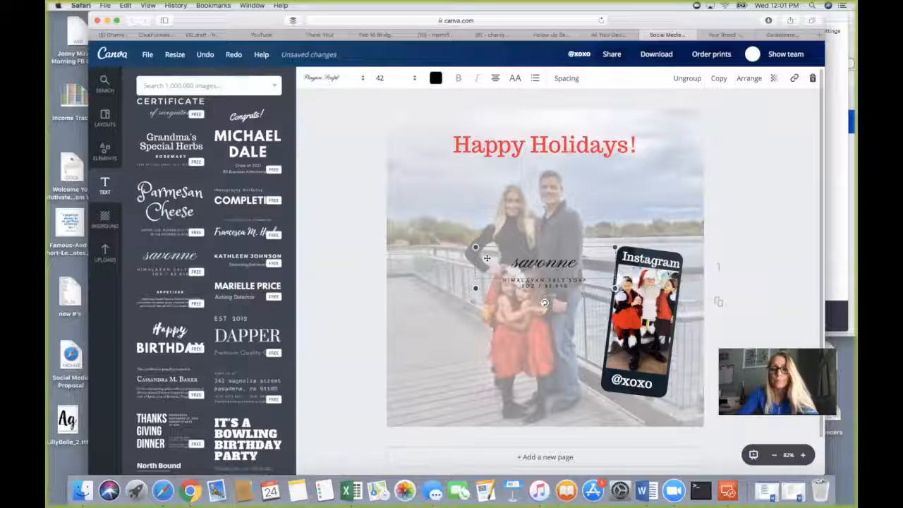
Shift the "savonne" text group slightly away from the phone and open its title text for editing.
drag(586, 261, 582, 262)
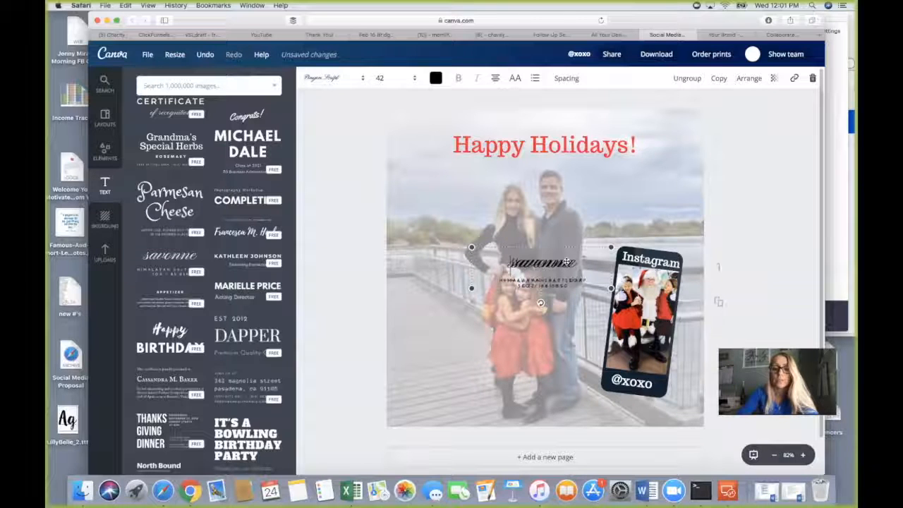
key(super+z)
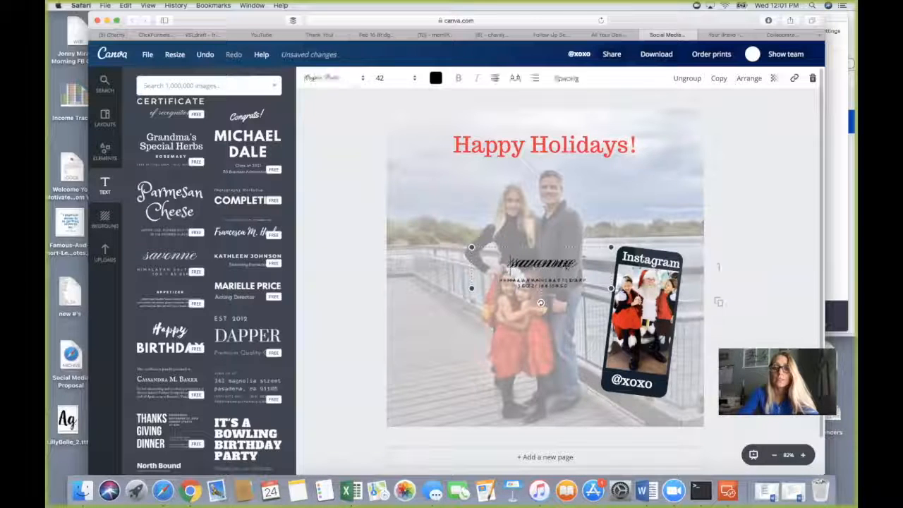
double_click(487, 259)
click(508, 262)
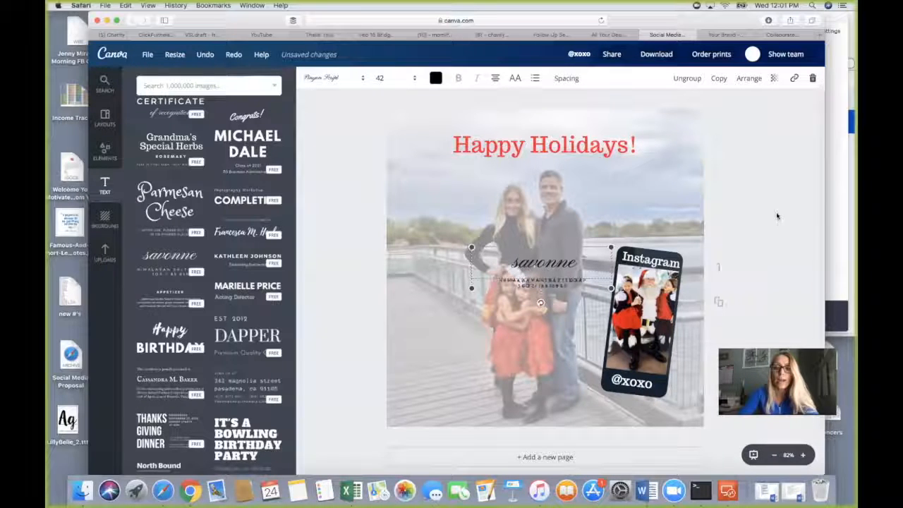
Delete the "savonne" script title from the middle of the design.
click(651, 203)
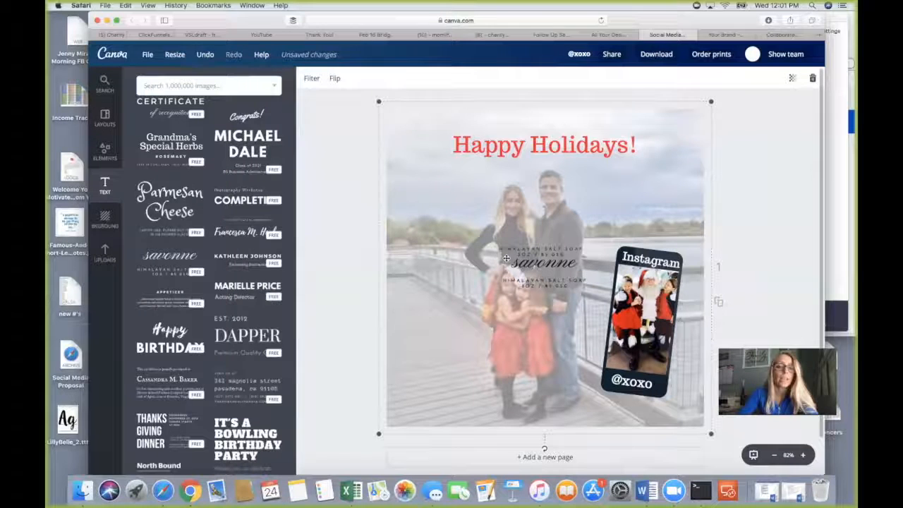
click(506, 259)
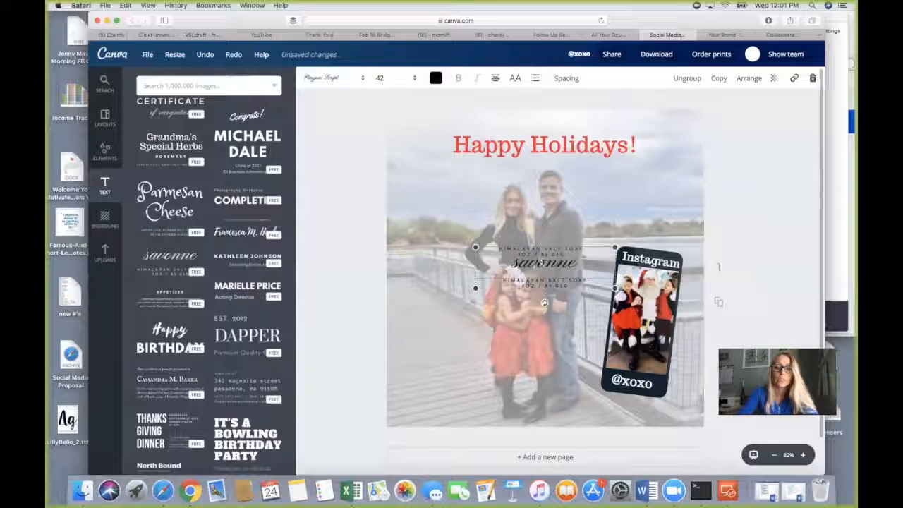
key(BackSpace)
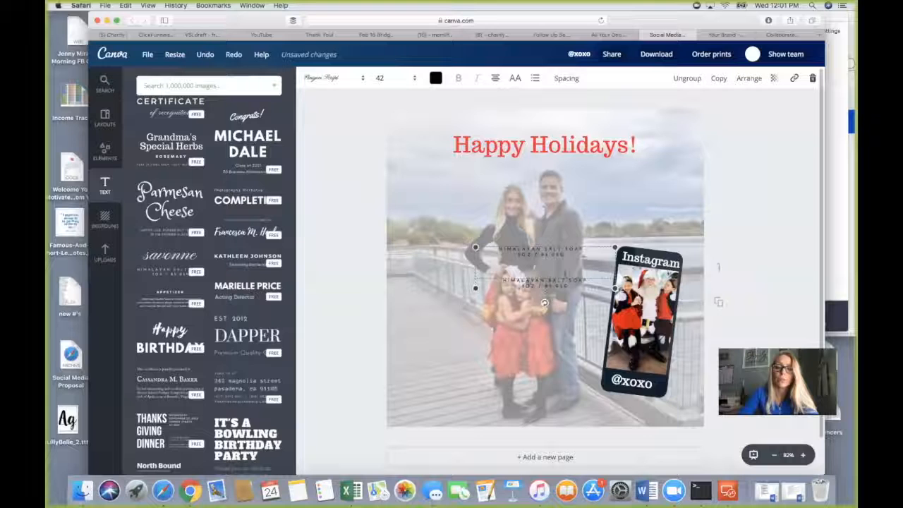
Delete both leftover "Himalayan salt soap" captions from the middle of the family photo.
click(604, 213)
click(573, 248)
drag(572, 254, 487, 247)
key(BackSpace)
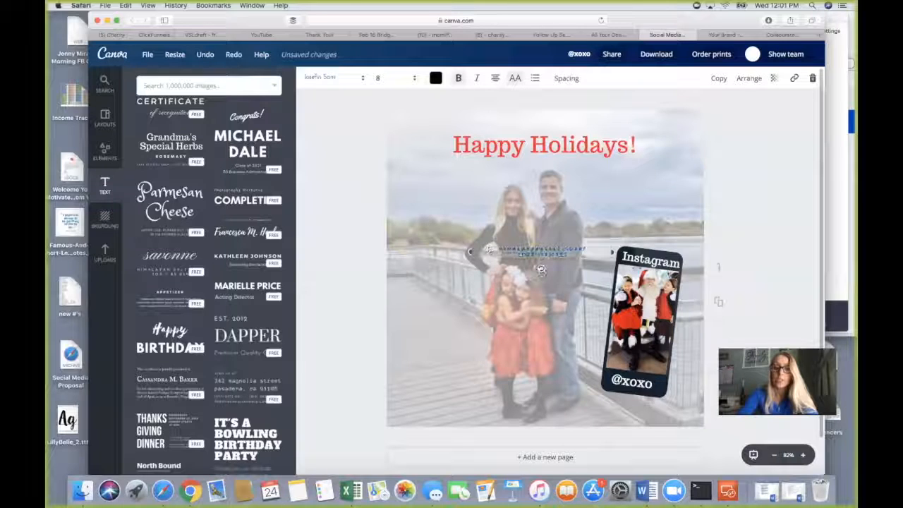
click(590, 239)
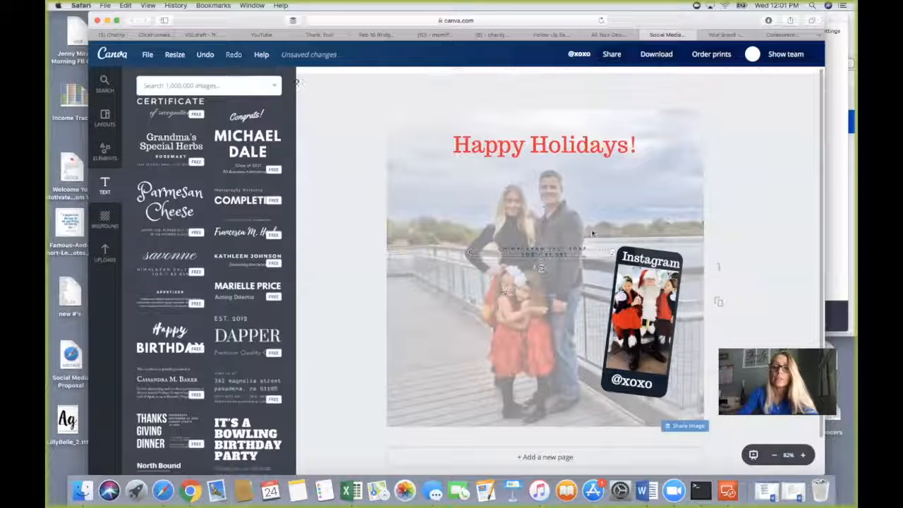
click(575, 254)
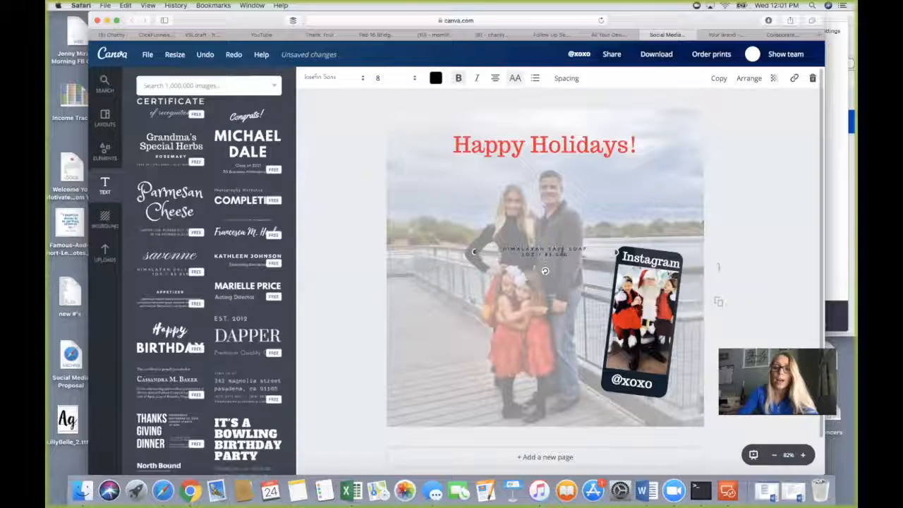
double_click(500, 248)
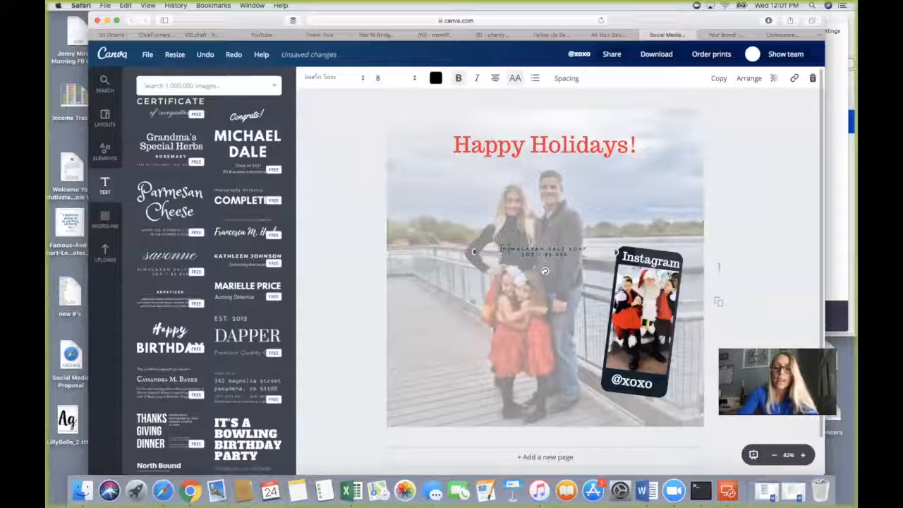
drag(570, 254, 507, 248)
key(BackSpace)
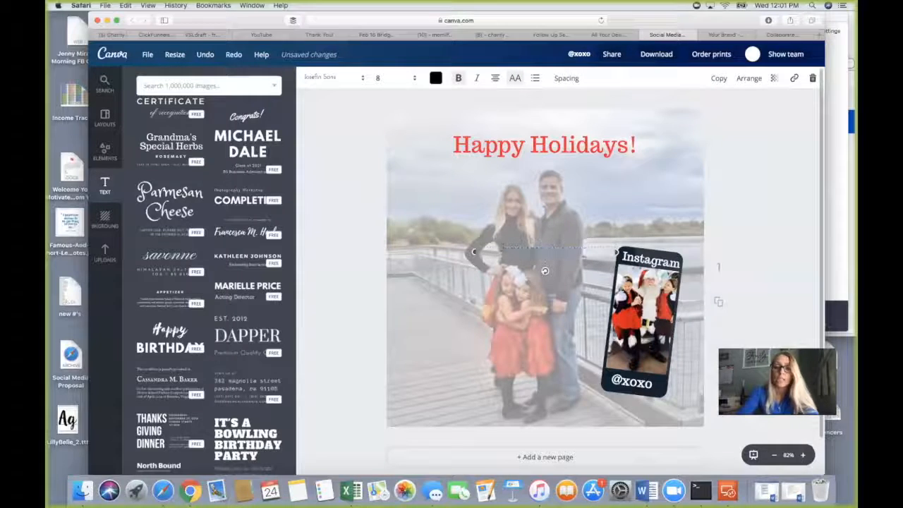
click(708, 202)
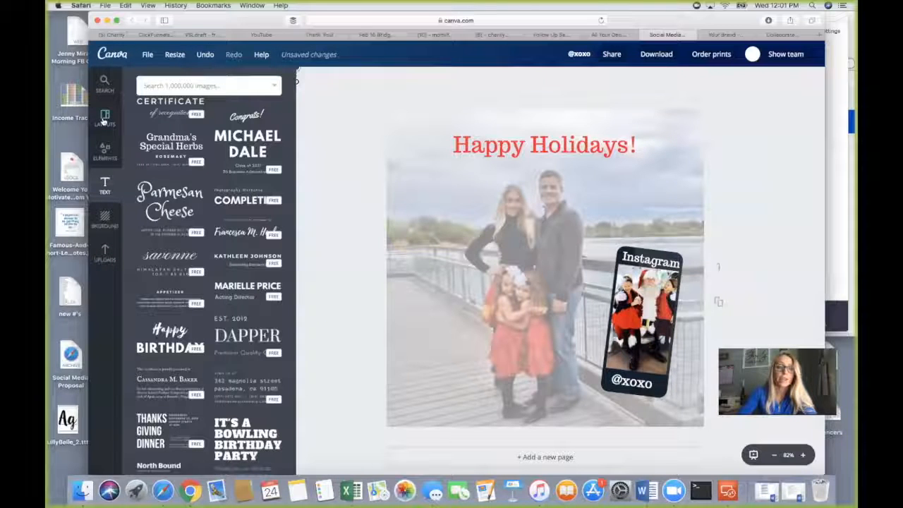
Browse the ready-made Canva layouts and the element categories for decorations that could suit the holiday design.
click(104, 120)
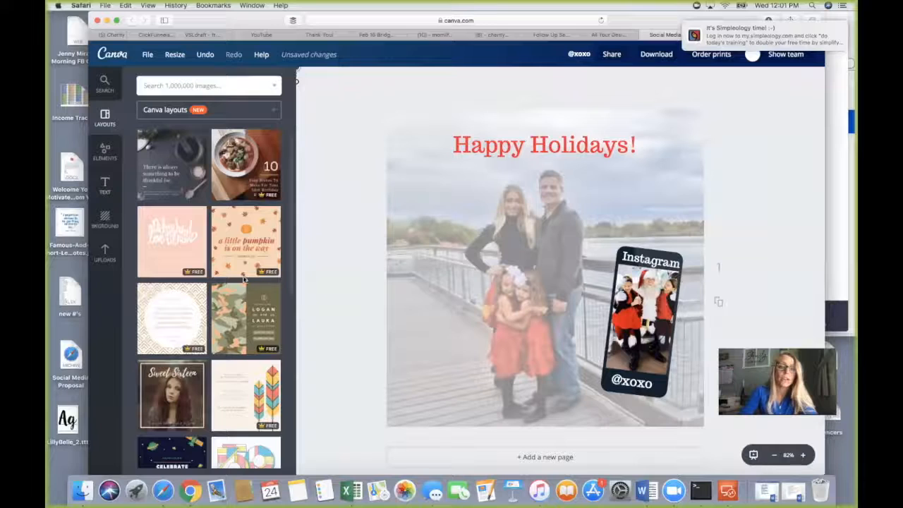
scroll(244, 280, down, 5)
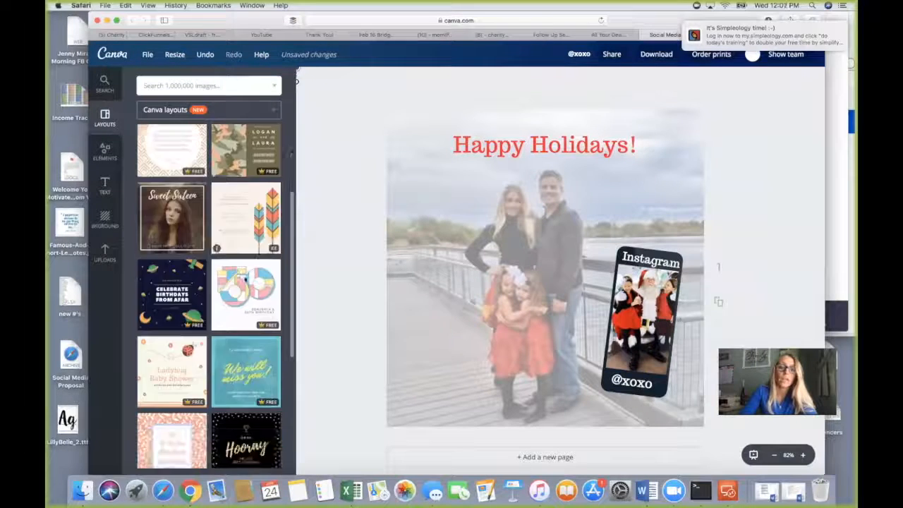
scroll(244, 280, down, 3)
scroll(244, 280, down, 3)
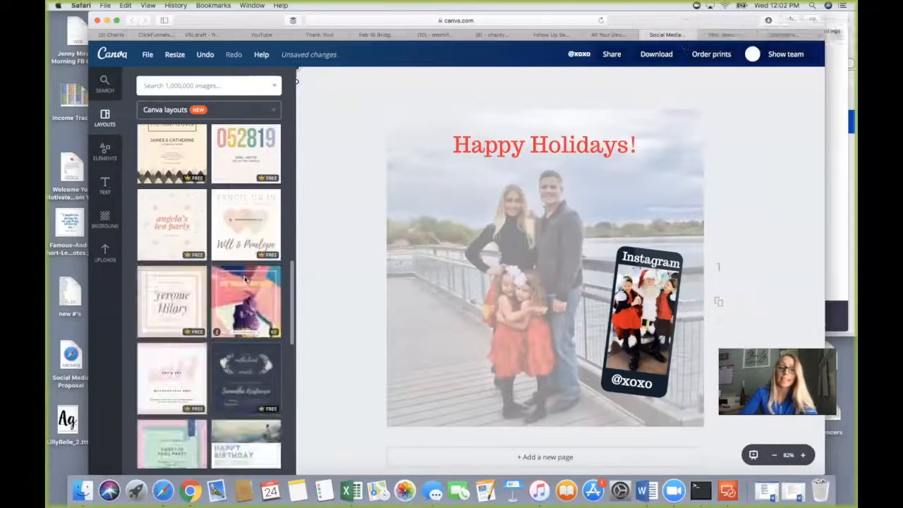
scroll(244, 280, down, 10)
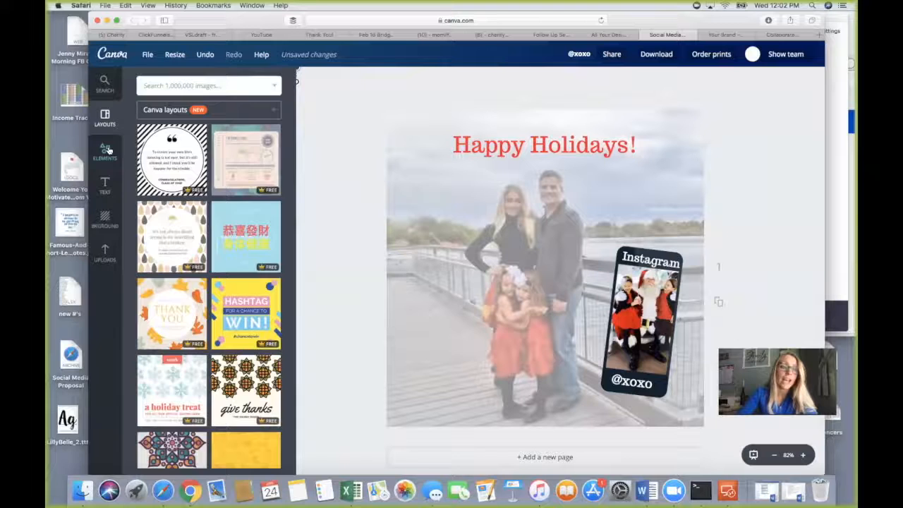
click(110, 149)
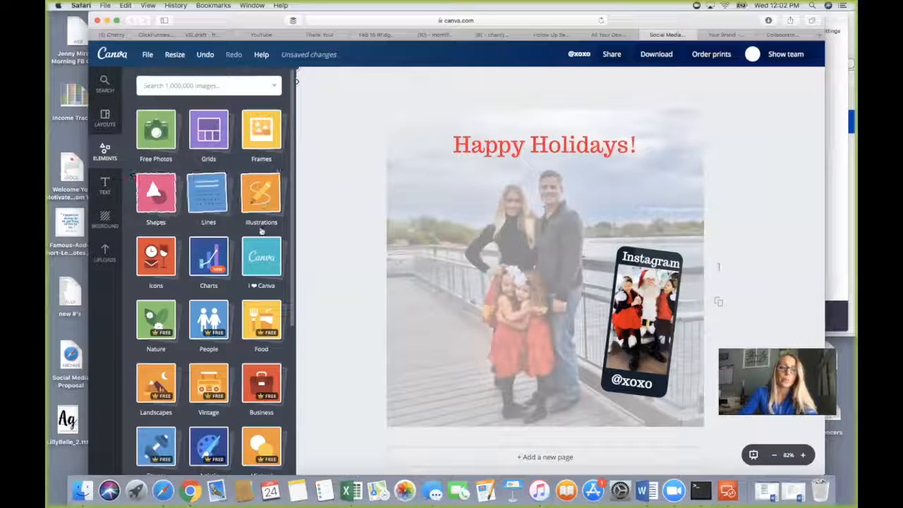
scroll(163, 254, down, 3)
scroll(164, 255, down, 1)
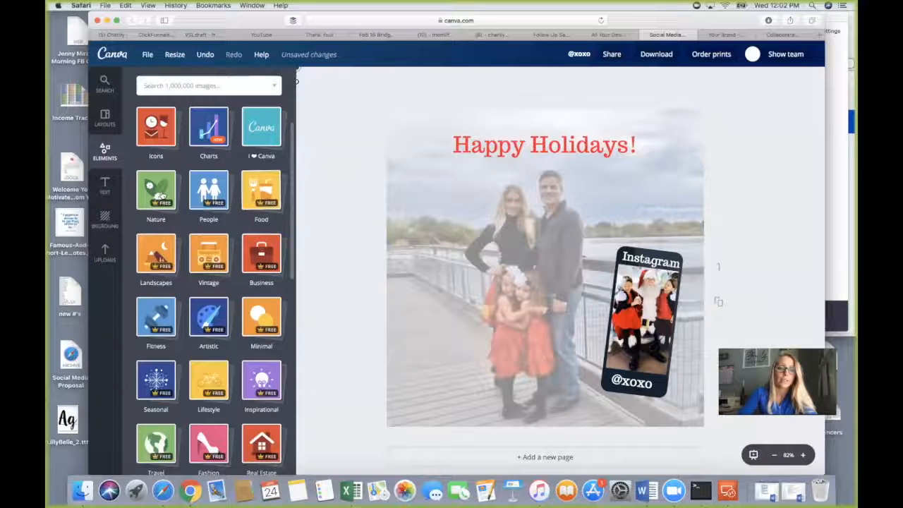
scroll(240, 257, down, 5)
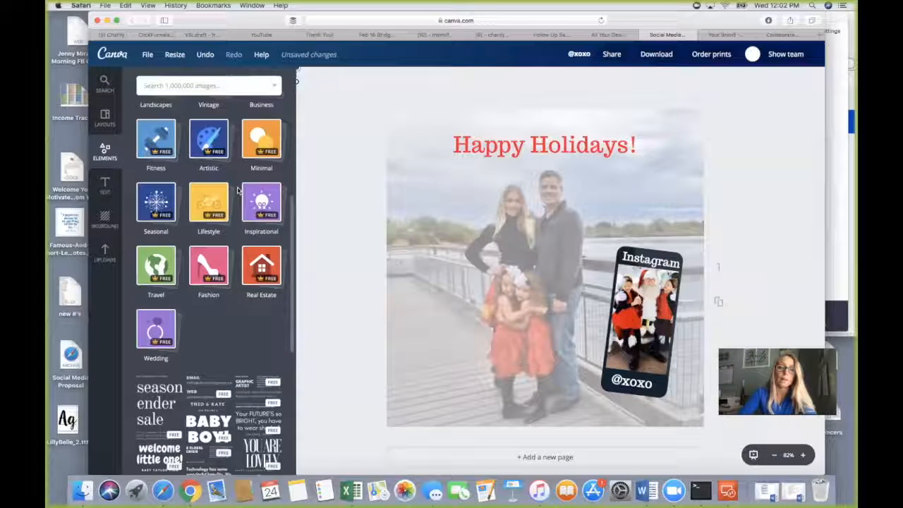
scroll(238, 189, up, 8)
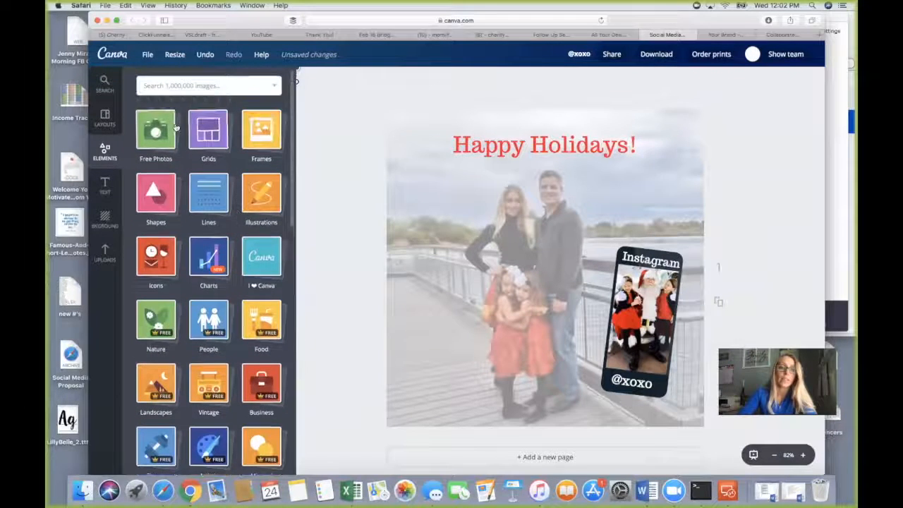
Search the image library for "snow man" and add the snowman illustration with a black hat and red scarf.
click(187, 86)
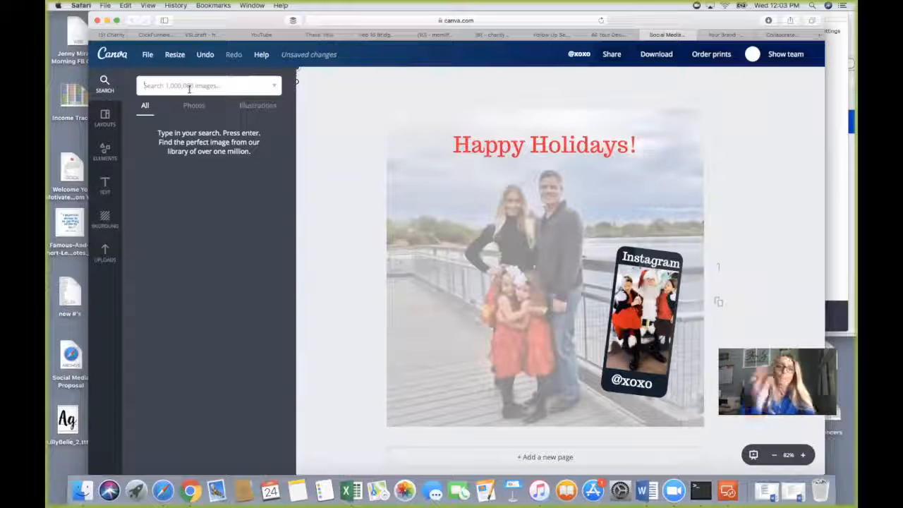
text(snow)
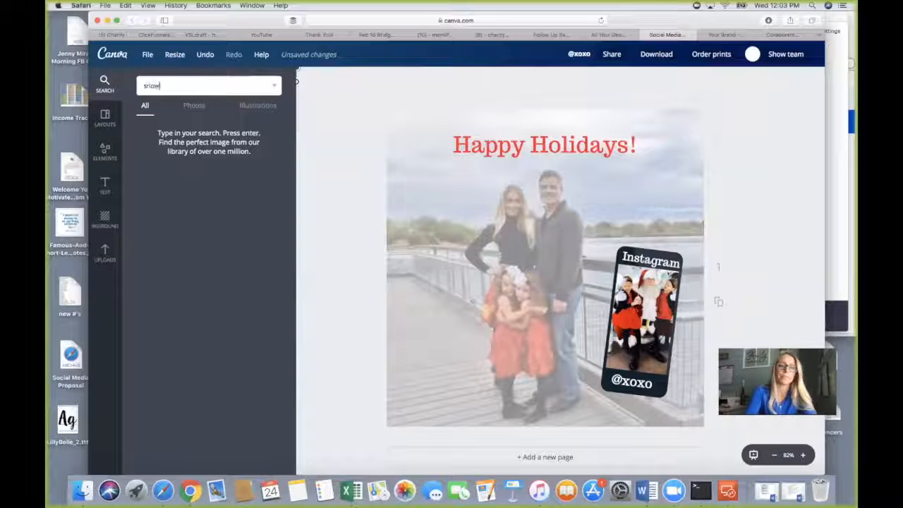
text( man)
key(Return)
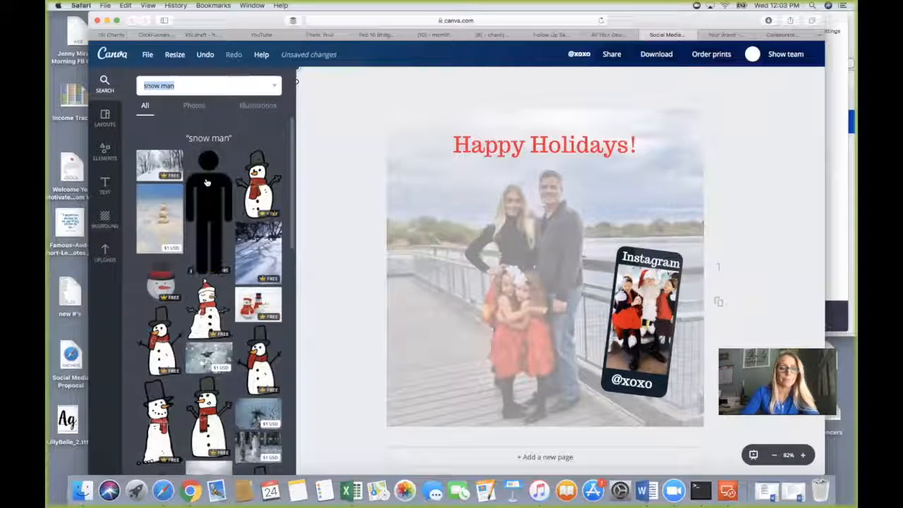
scroll(211, 182, down, 3)
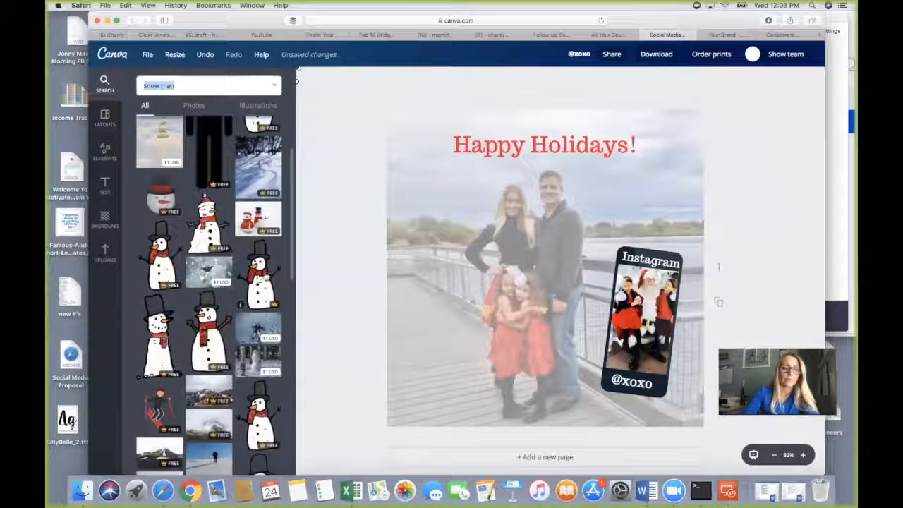
click(261, 282)
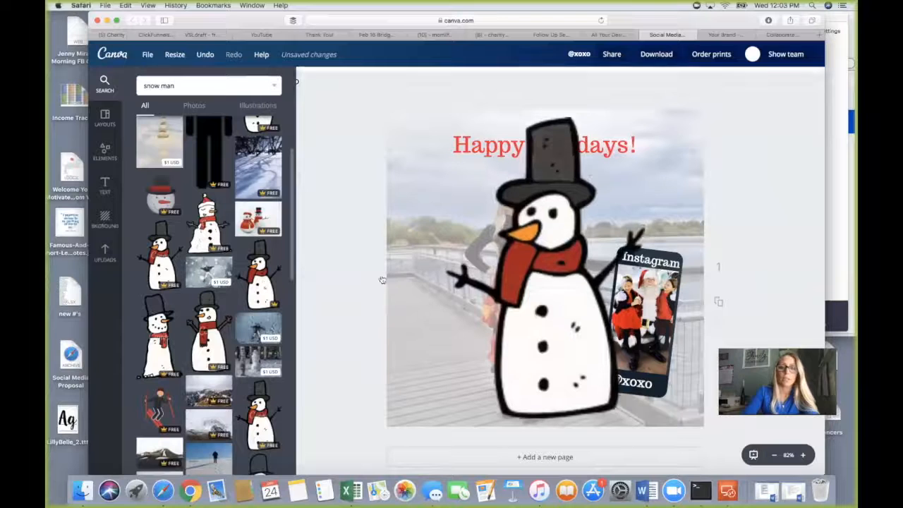
Shrink the snowman to a small decoration and place it in the lower-left corner of the family photo.
drag(646, 115, 483, 351)
drag(598, 216, 653, 148)
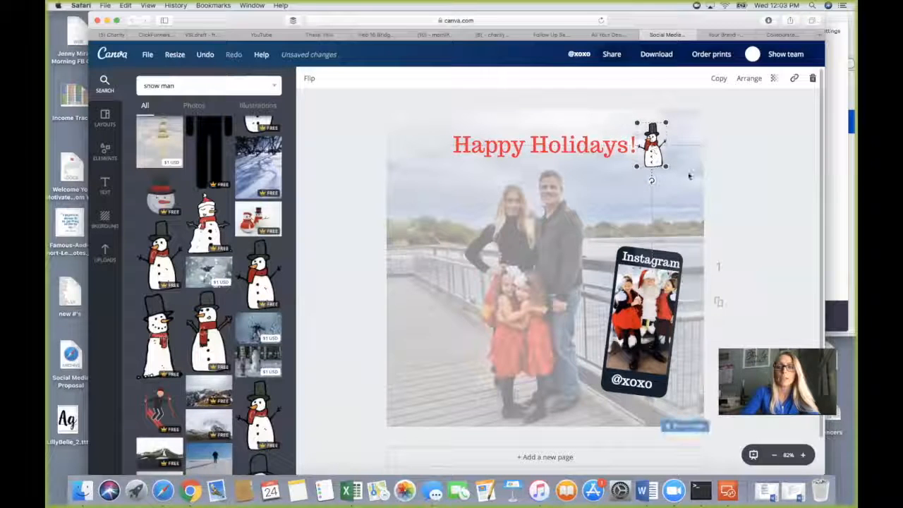
click(682, 175)
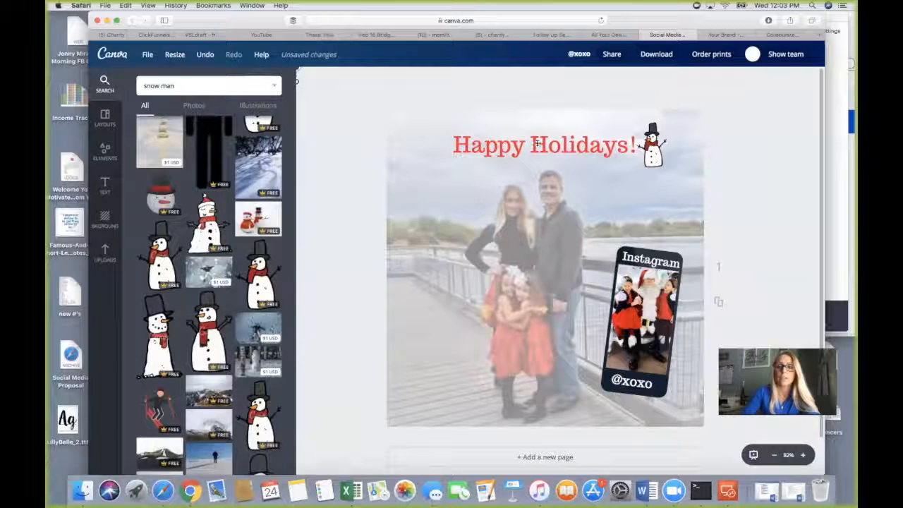
drag(653, 135, 417, 384)
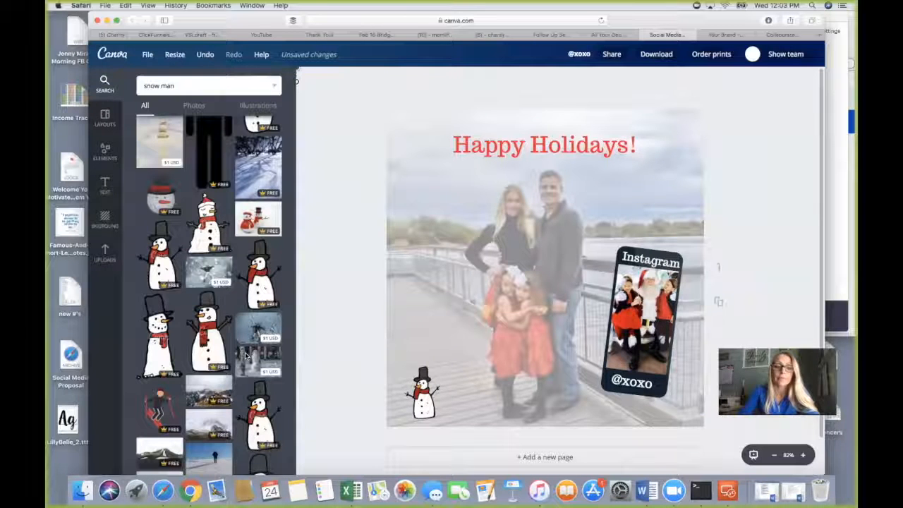
scroll(244, 354, up, 3)
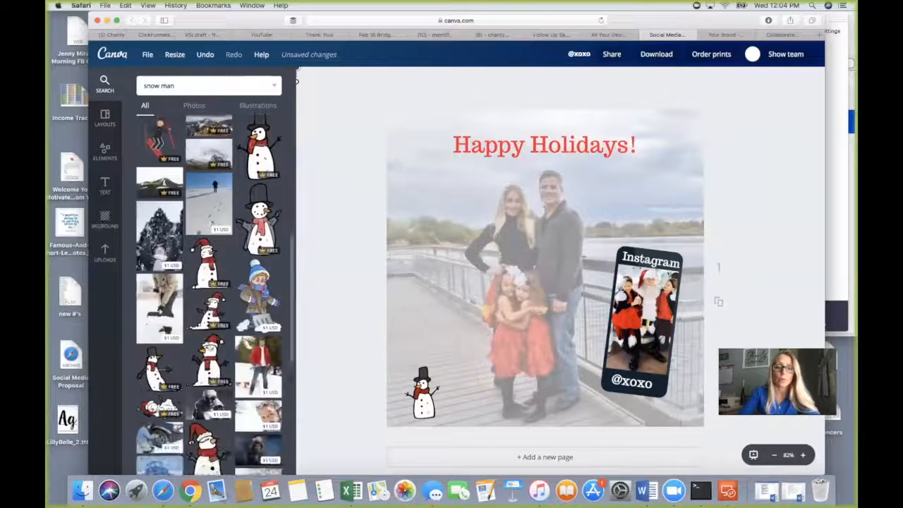
scroll(209, 296, up, 2)
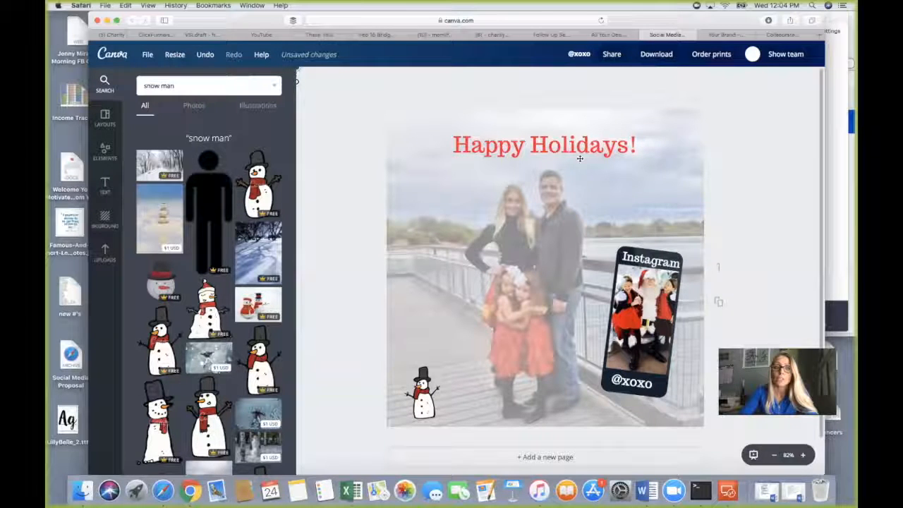
scroll(580, 159, down, 2)
scroll(580, 159, up, 2)
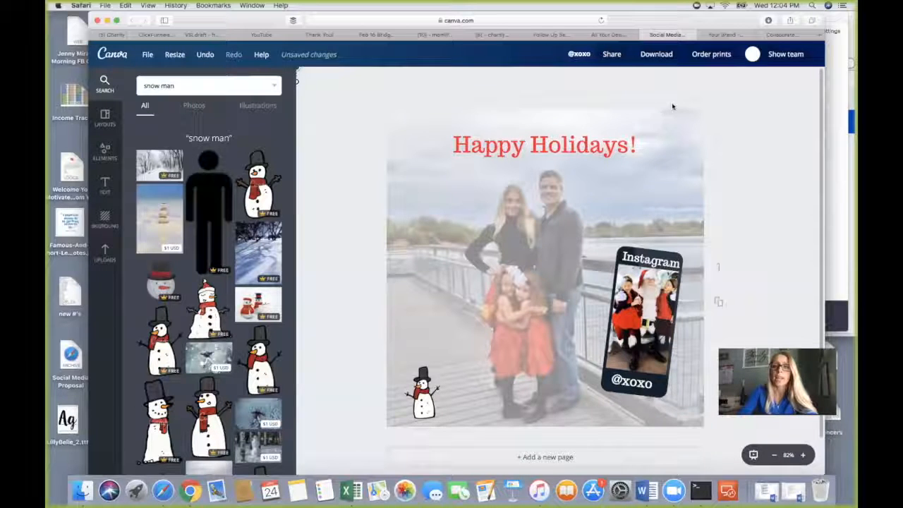
Download the finished design as a PNG file without a transparent background.
click(663, 54)
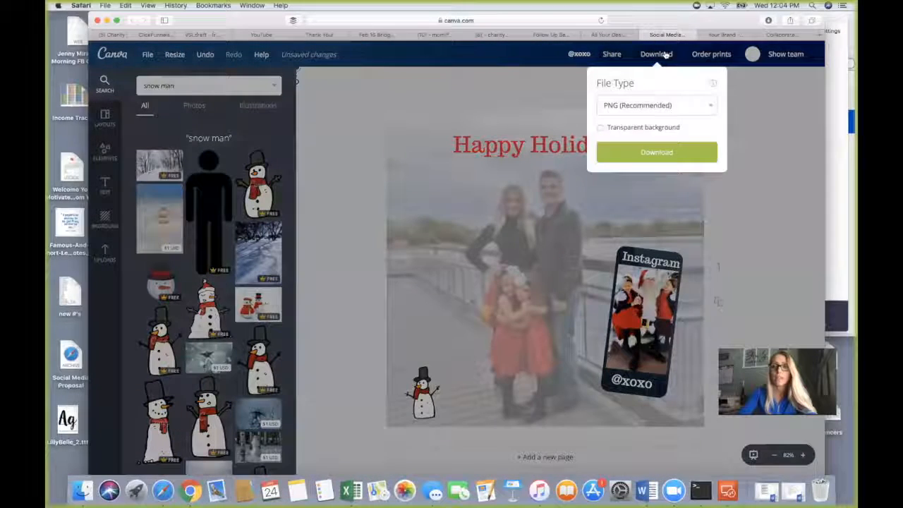
click(657, 55)
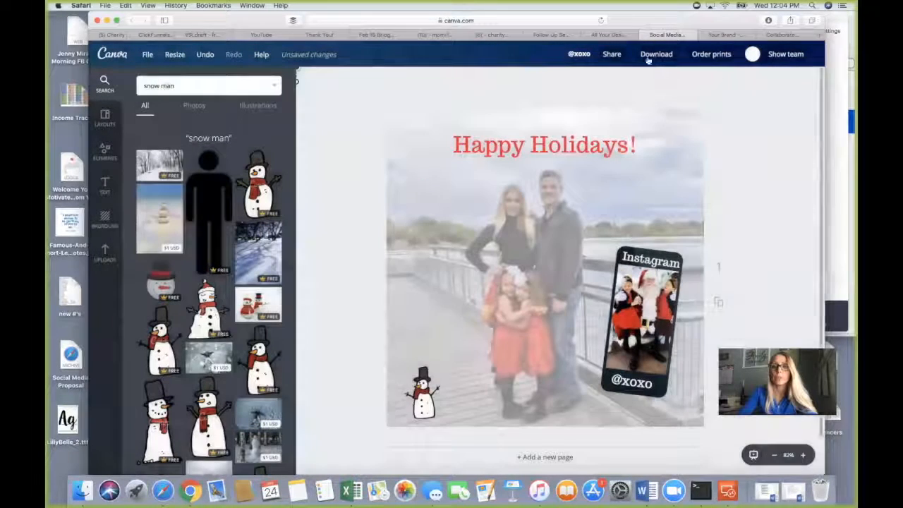
click(660, 56)
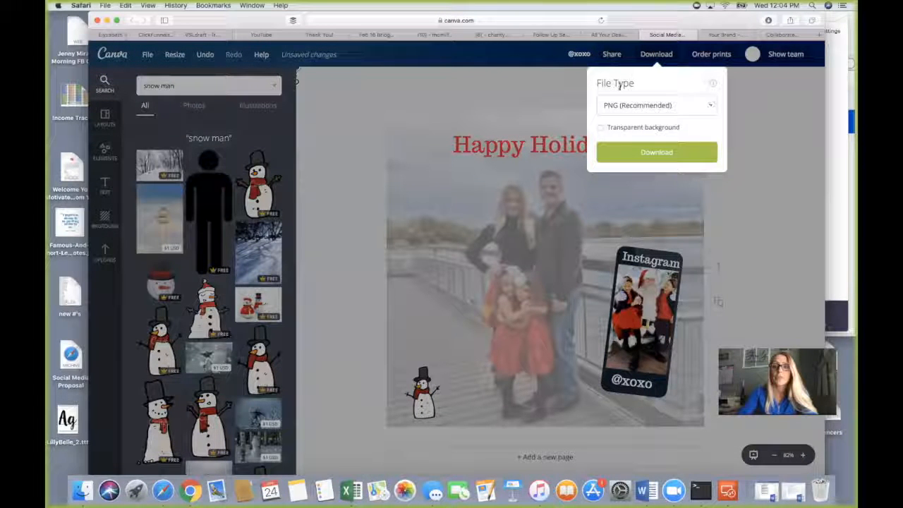
click(656, 151)
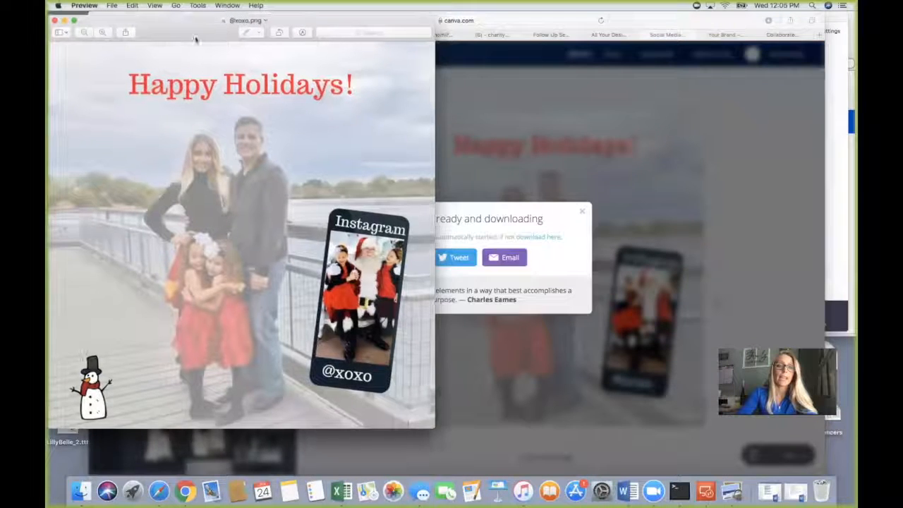
Rename the downloaded holiday graphic in the Downloads folder as "happy holidays xoxo" and close its preview window.
drag(243, 20, 277, 97)
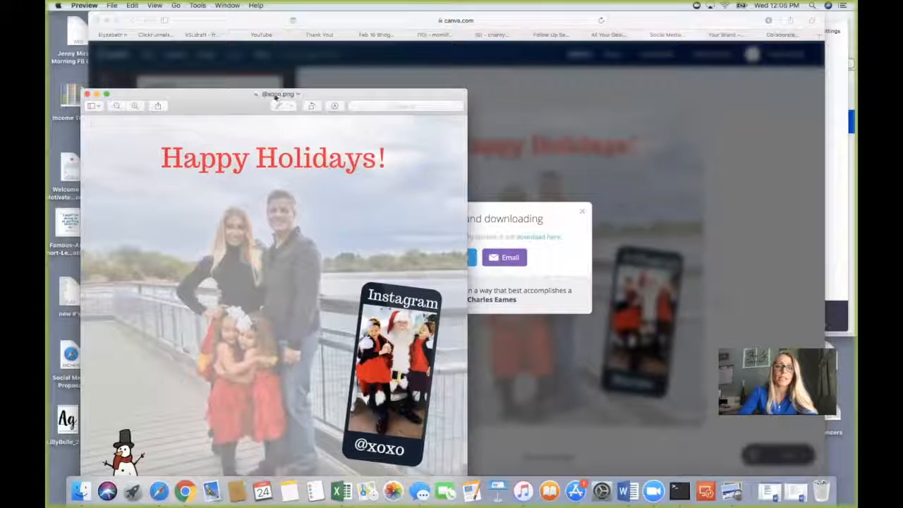
click(278, 94)
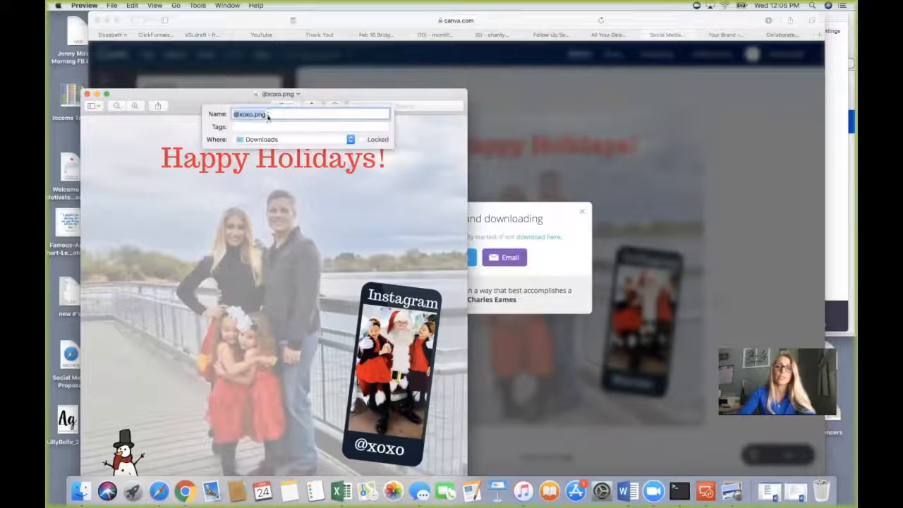
text(ha)
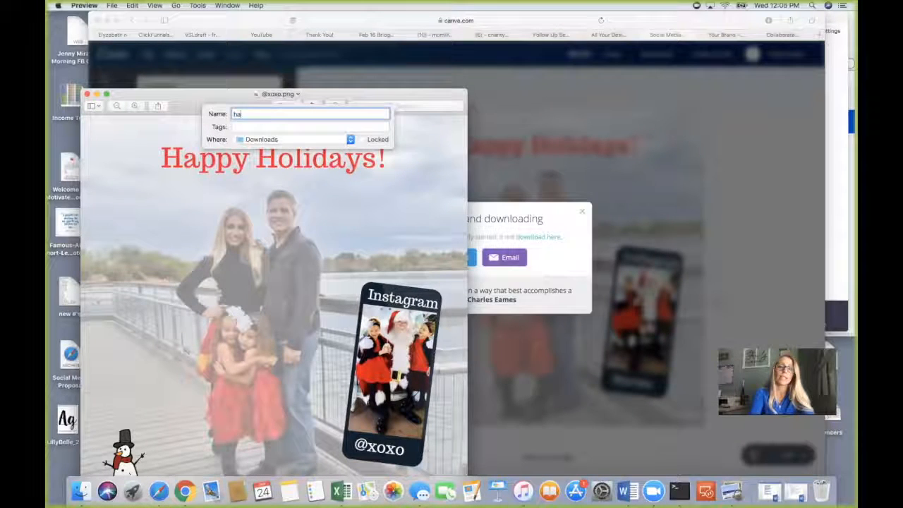
text(ppy holidays)
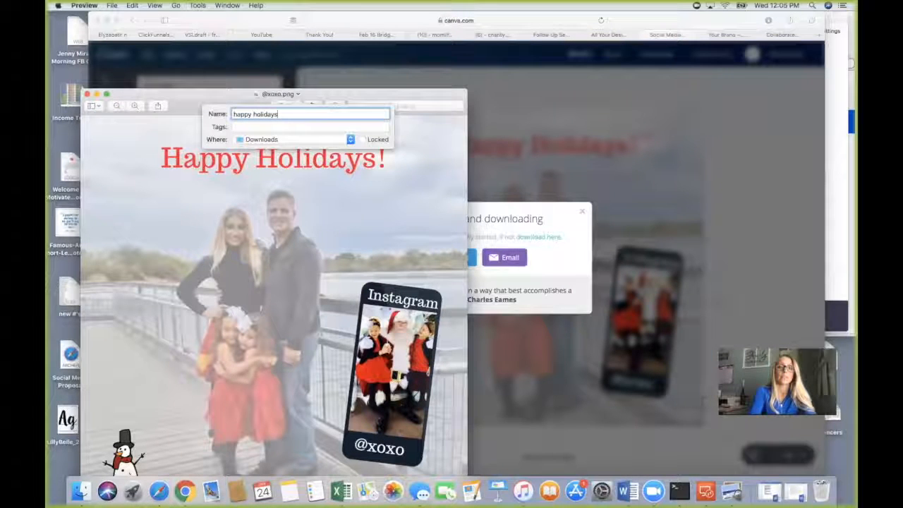
text( xoxo)
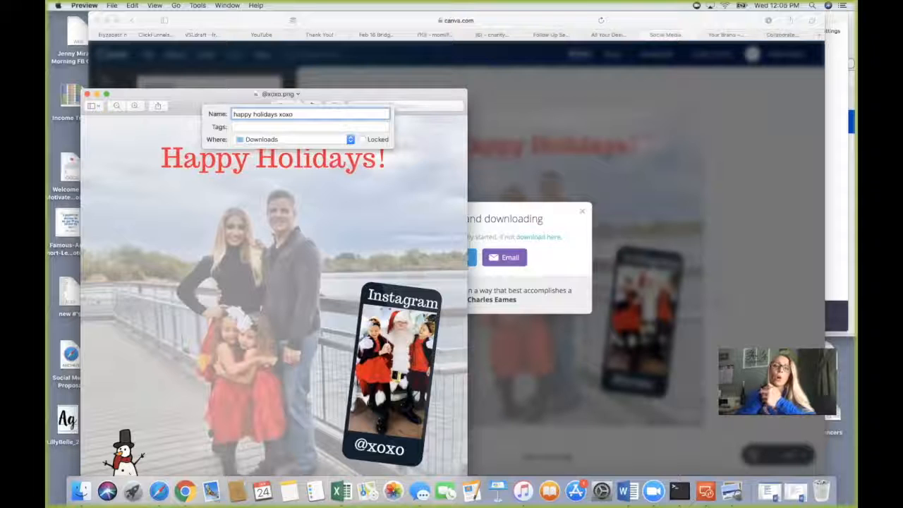
click(266, 140)
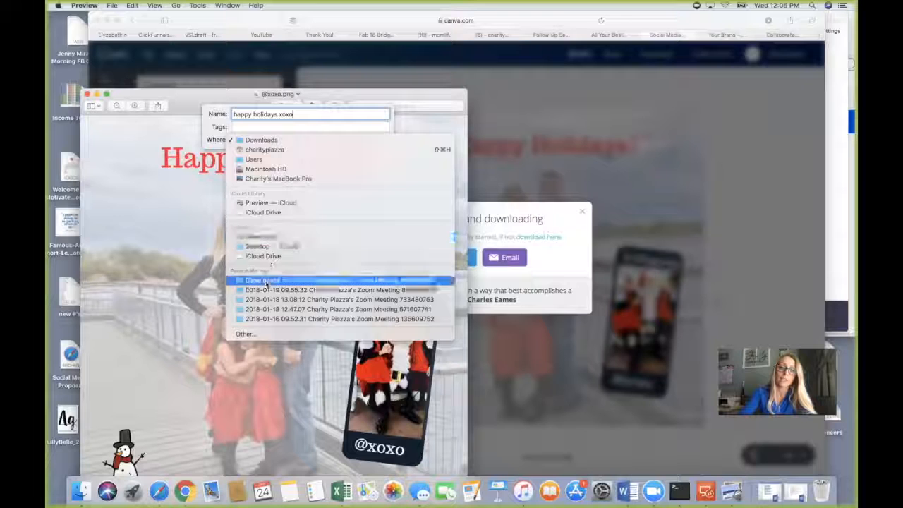
click(295, 128)
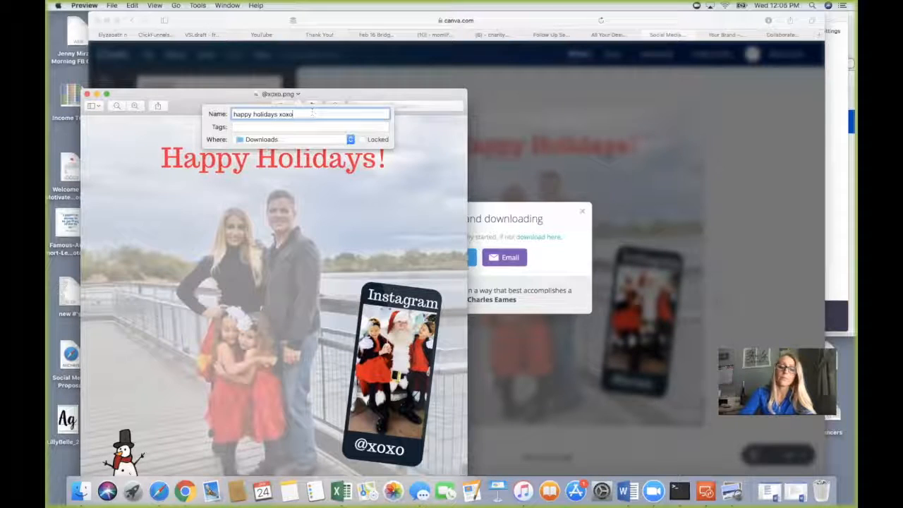
key(Return)
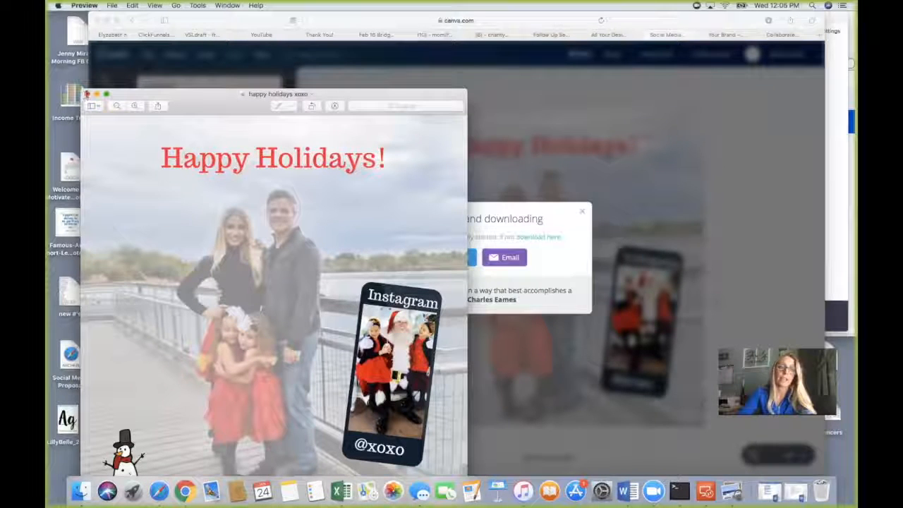
click(86, 94)
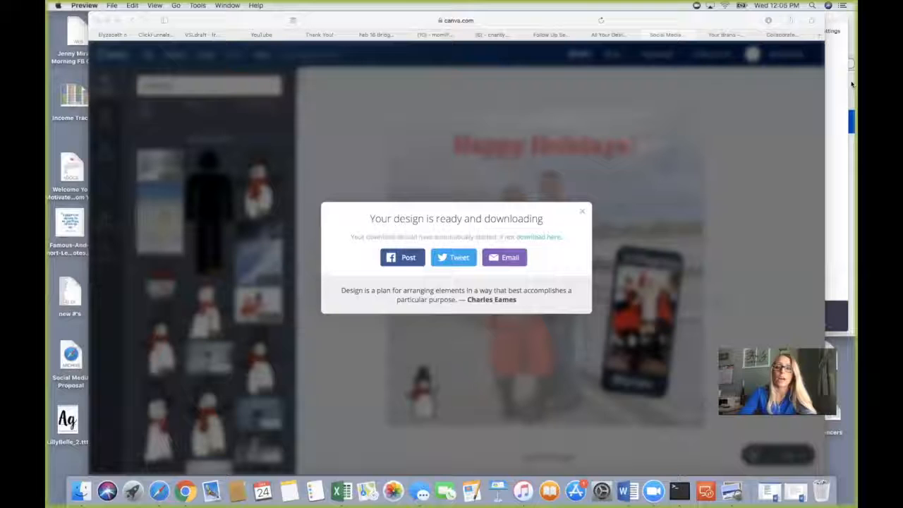